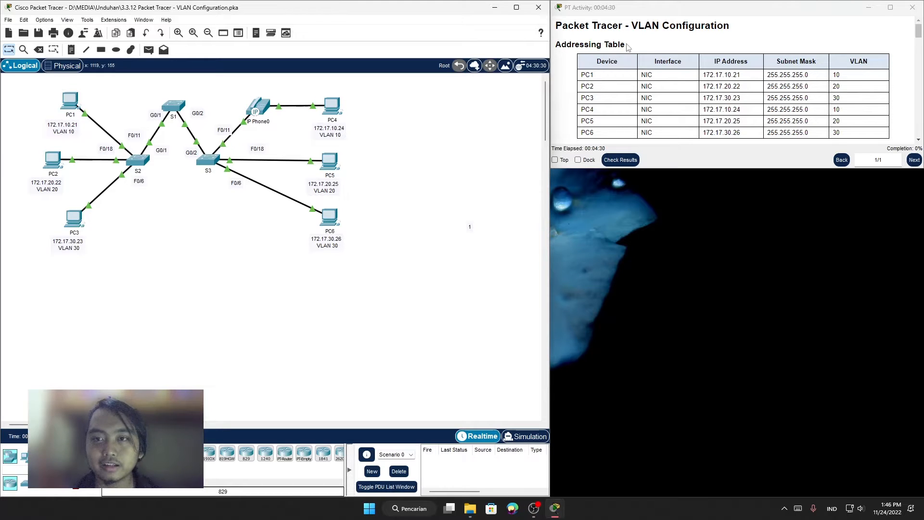
Step: Read the activity instructions from the addressing table through Part 1, Step 1 on displaying the current VLANs
scroll(643, 52, "down", 2)
scroll(643, 52, "down", 2)
scroll(586, 45, "up", 5)
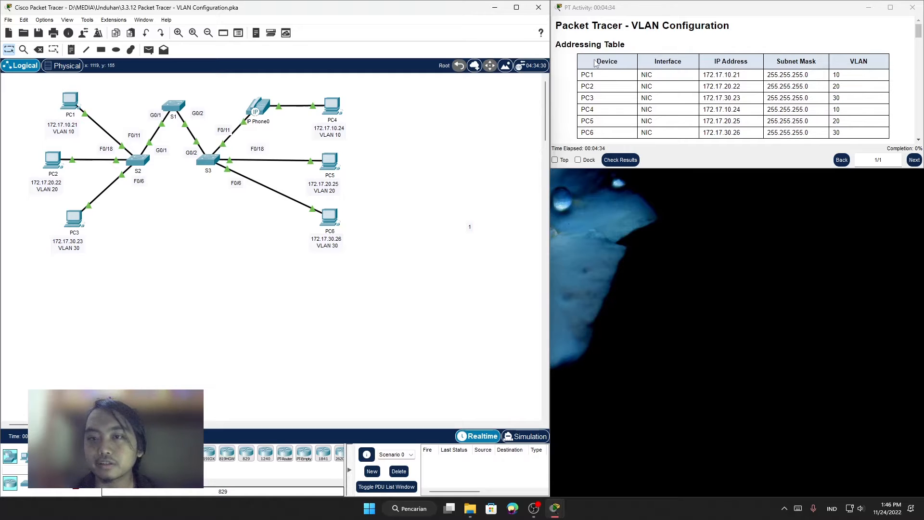
left_click_drag(596, 61, 680, 81)
left_click(776, 100)
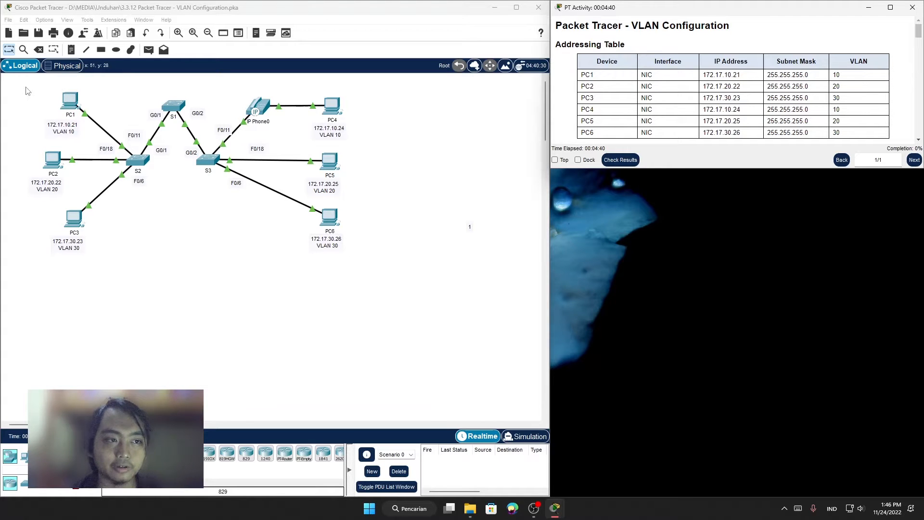
scroll(581, 86, "down", 3)
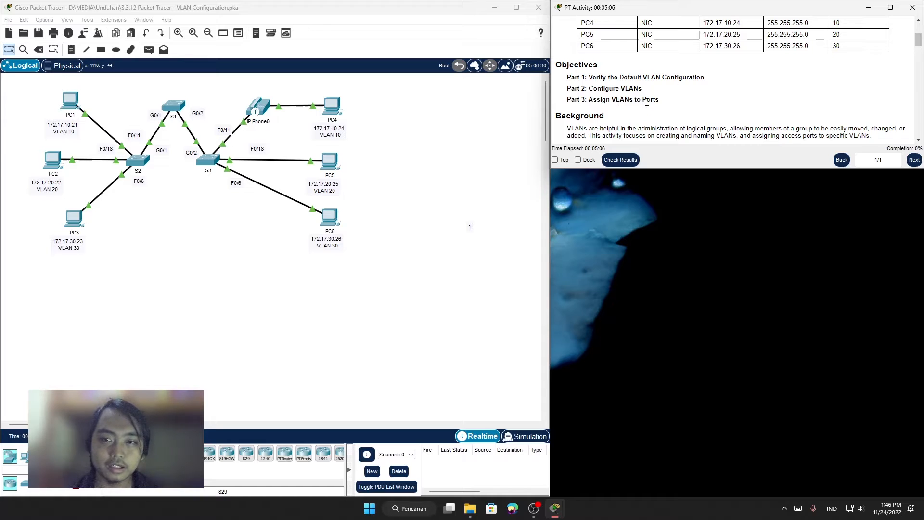
scroll(719, 106, "down", 1)
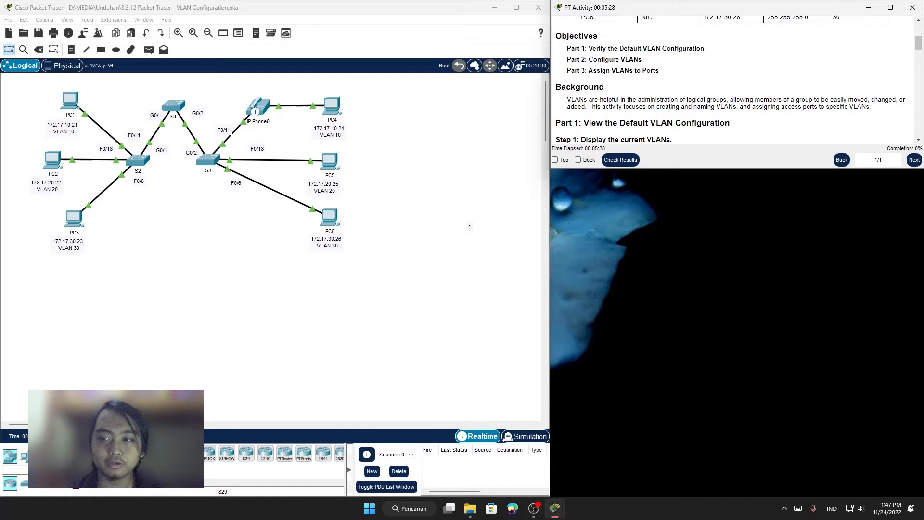
scroll(741, 82, "down", 2)
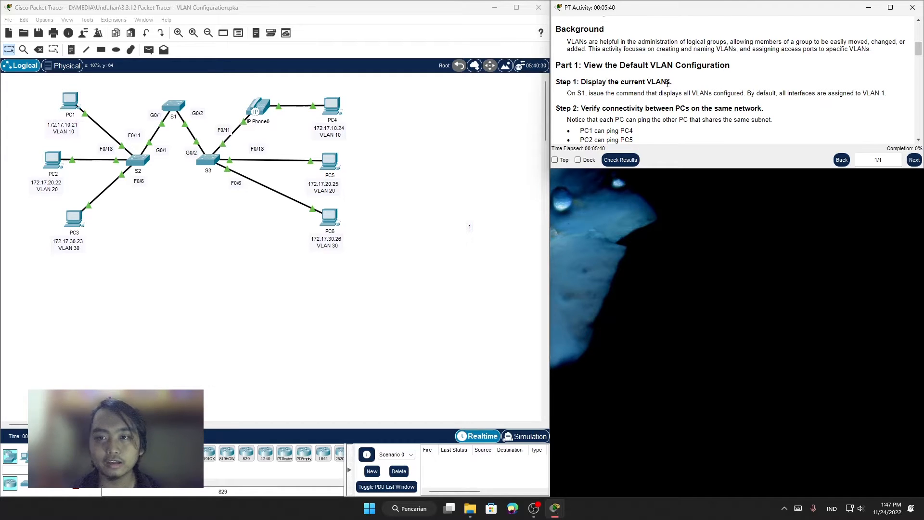
scroll(606, 80, "down", 1)
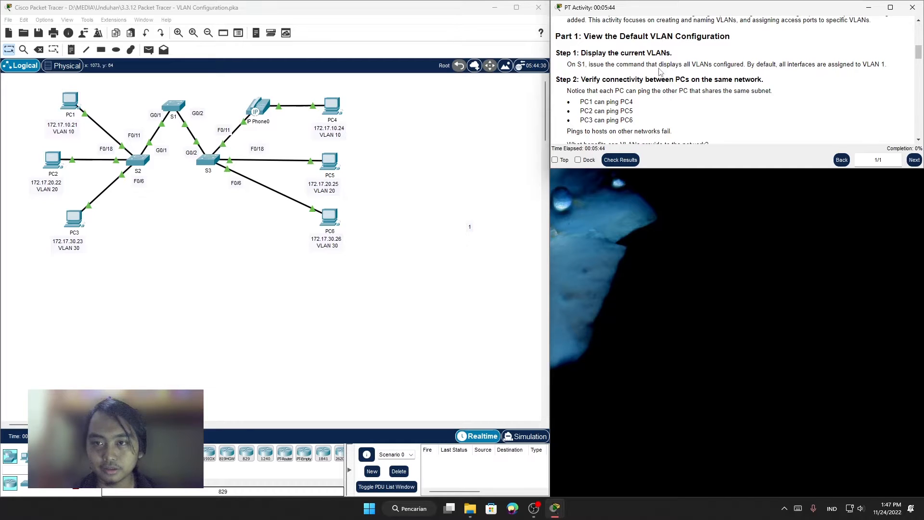
left_click_drag(670, 66, 701, 65)
left_click(733, 66)
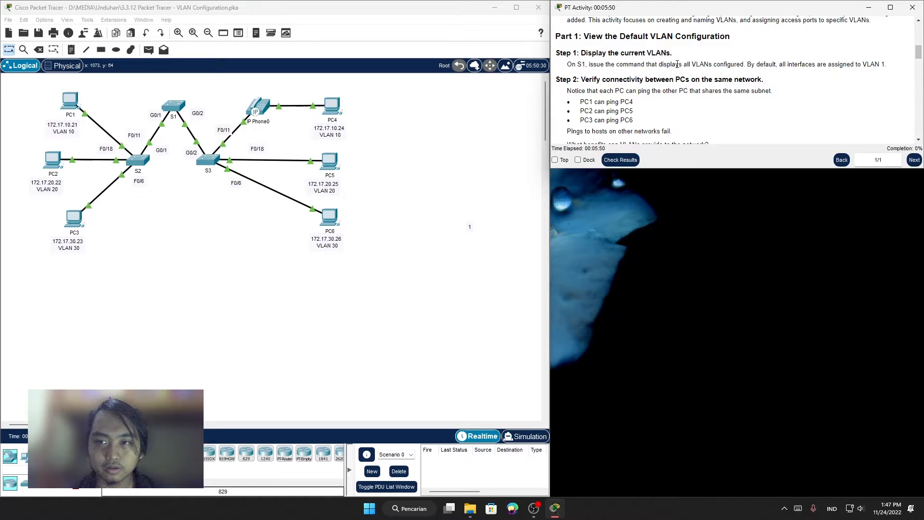
left_click_drag(692, 64, 728, 79)
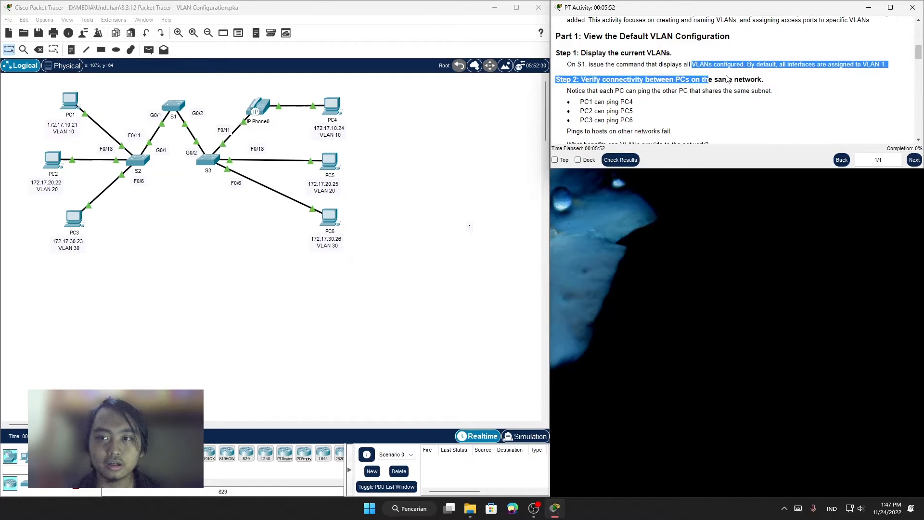
left_click(728, 79)
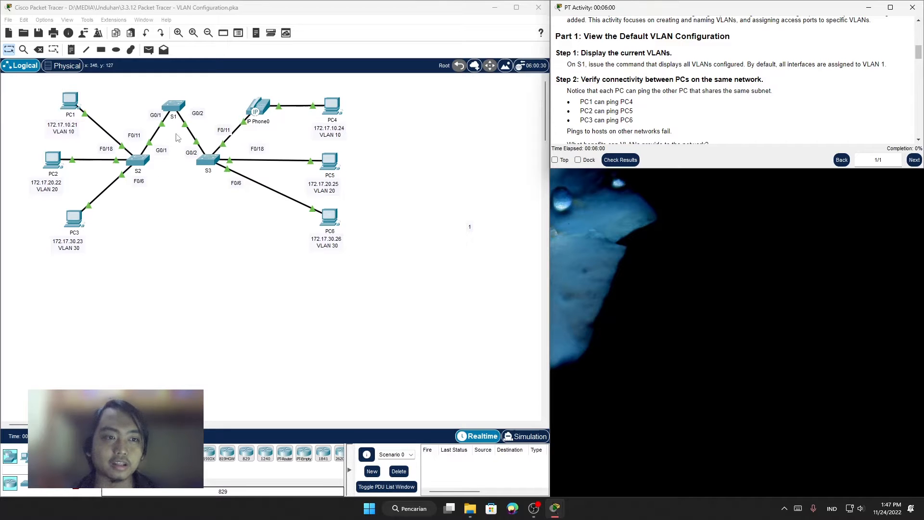
Step: Open switch S1's command line and enter privileged EXEC mode with enable
left_click(172, 112)
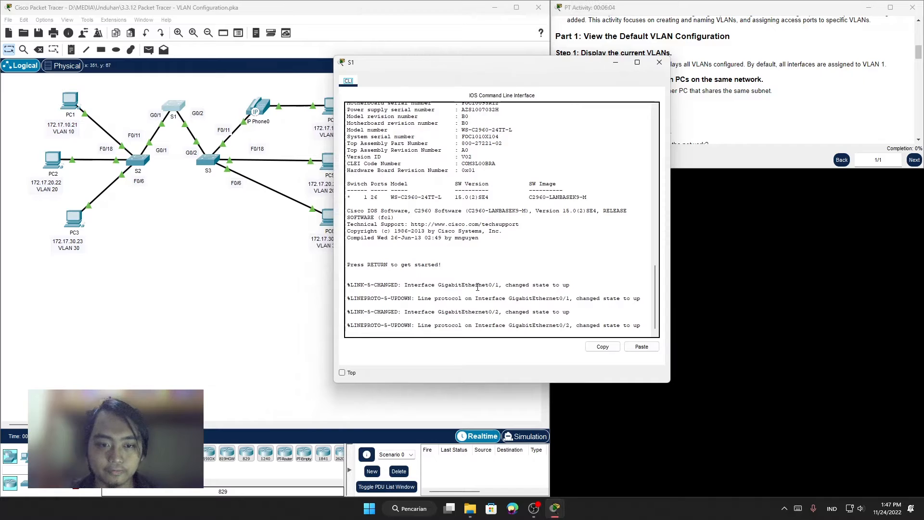
left_click(654, 337)
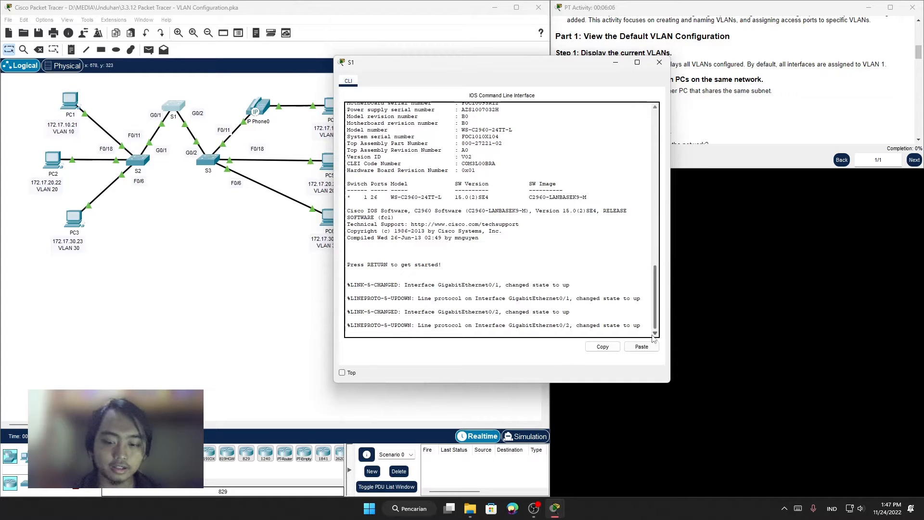
key("Return")
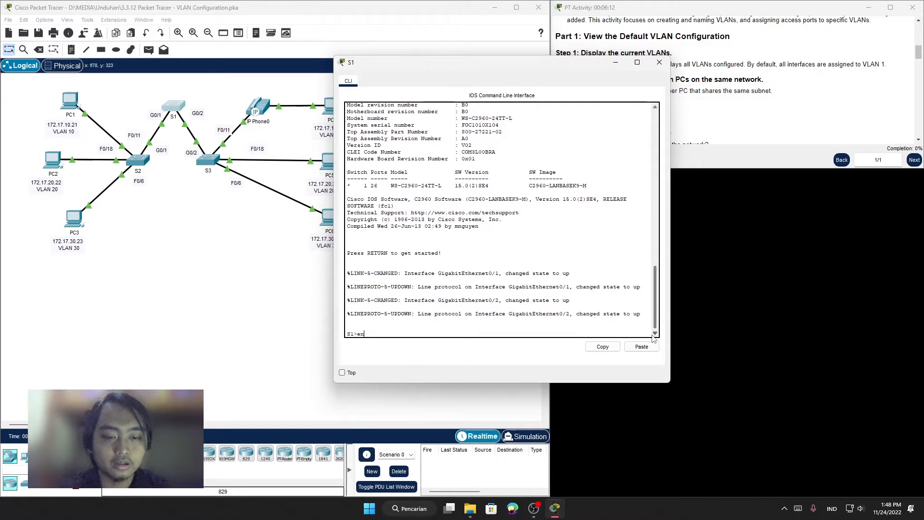
type("enable")
key("Return")
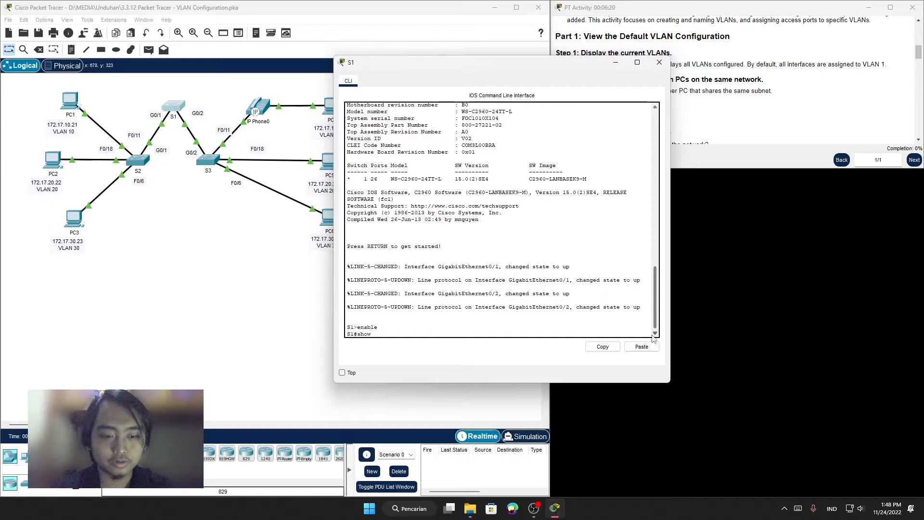
Step: Run show vlan brief on S1 and examine the default VLAN's status and assigned ports
type("show vlan brief")
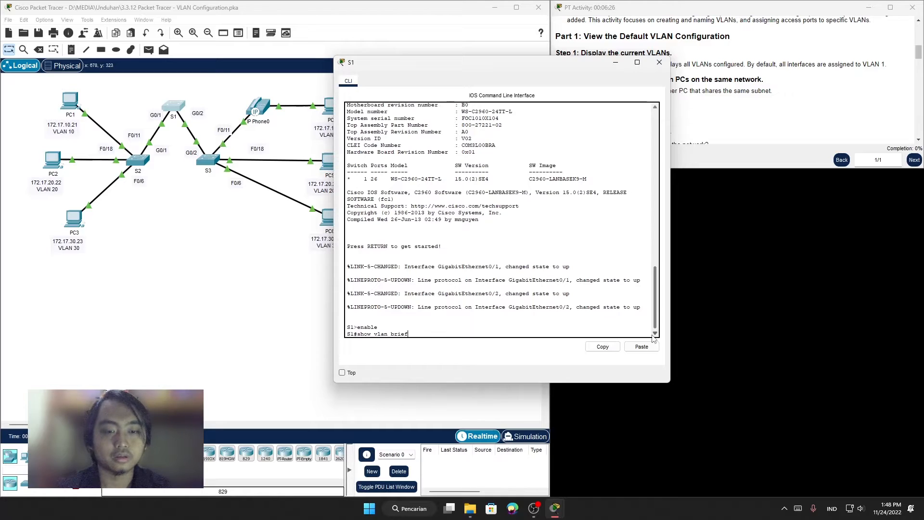
key("Return")
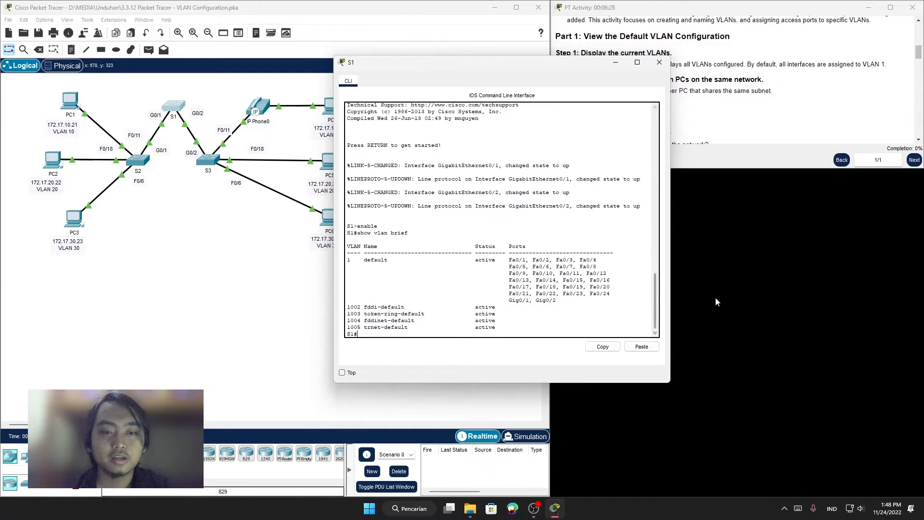
scroll(609, 280, "down", 1)
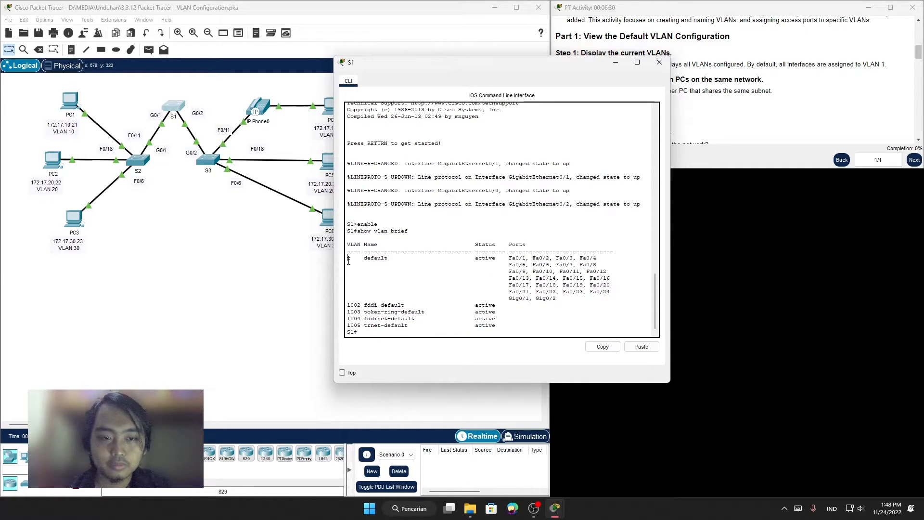
left_click_drag(348, 261, 386, 259)
left_click(365, 266)
left_click(415, 265)
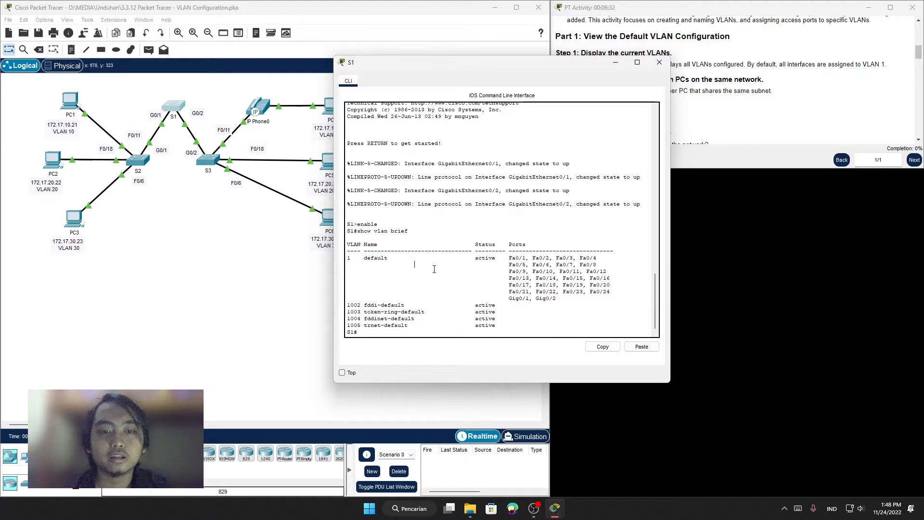
left_click_drag(478, 259, 510, 304)
left_click(526, 285)
left_click(509, 305)
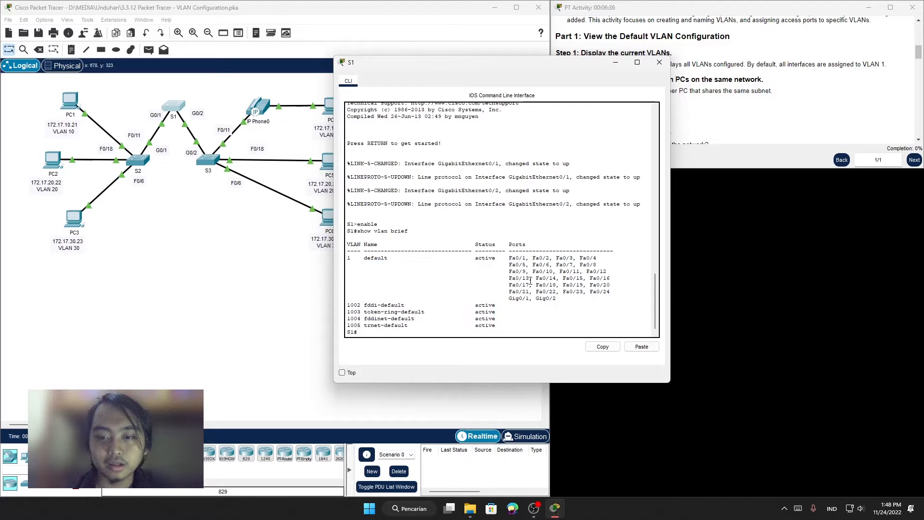
left_click_drag(511, 255, 511, 295)
left_click(511, 298)
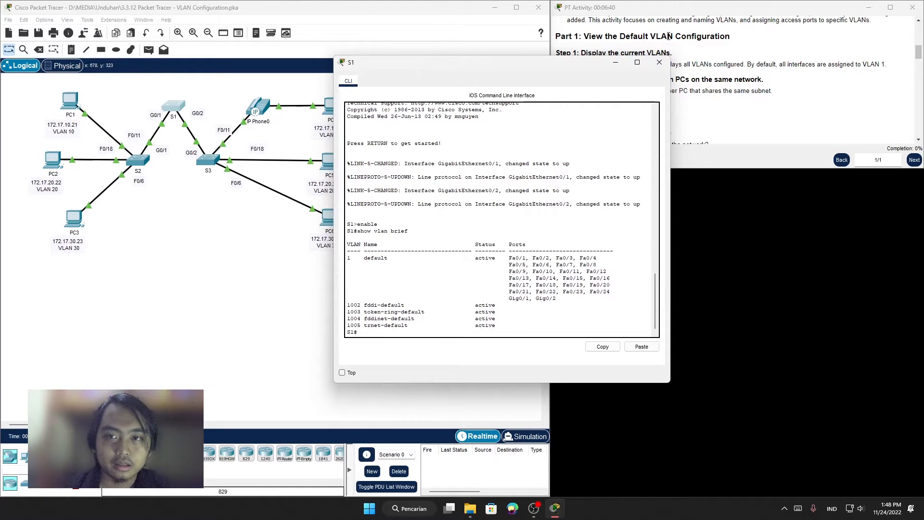
Step: Place the S1 window below the activity instructions and read Step 2 on verifying connectivity between PCs
left_click_drag(552, 68, 923, 504)
scroll(673, 90, "down", 1)
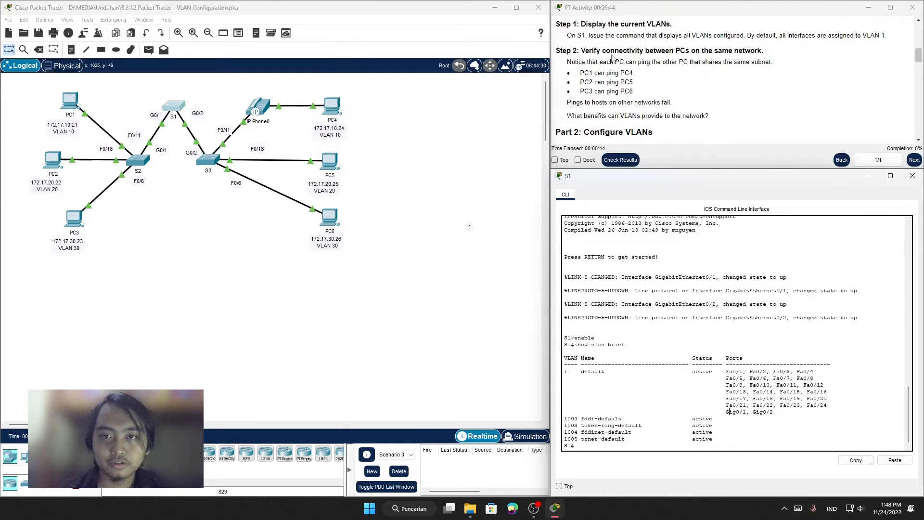
left_click_drag(590, 51, 582, 51)
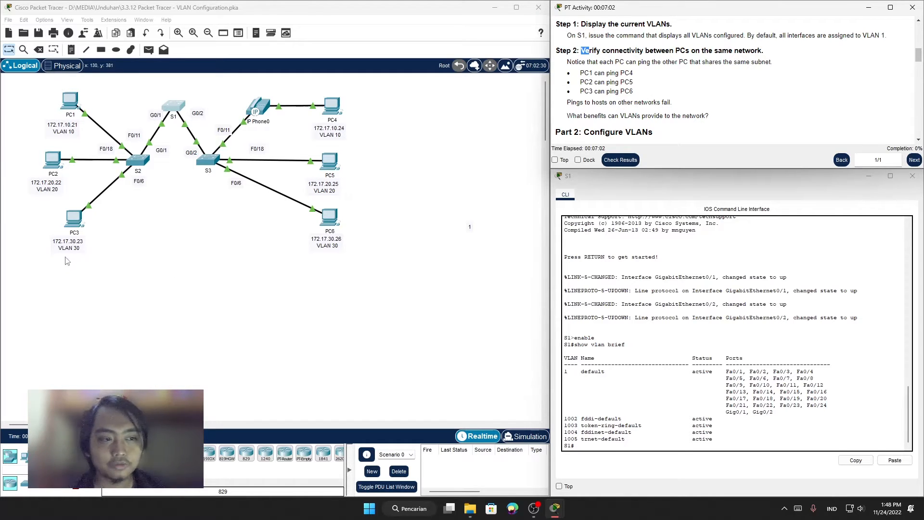
left_click(268, 259)
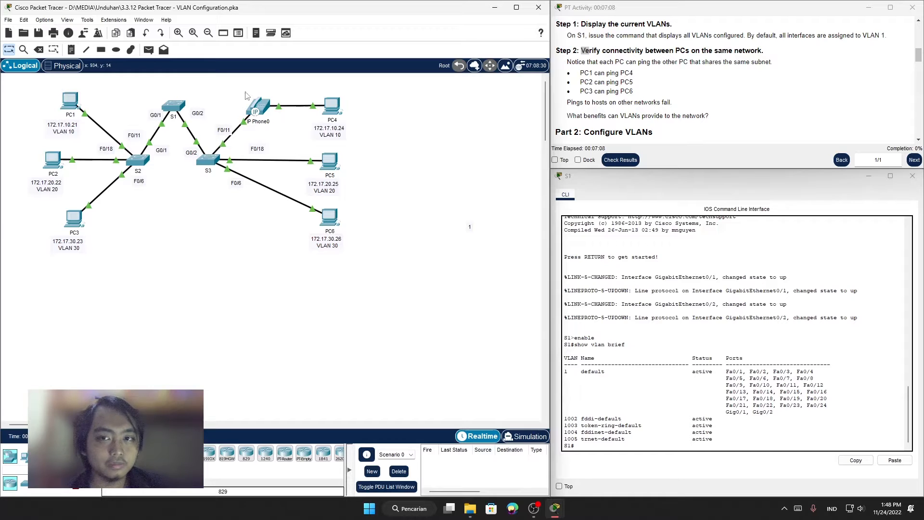
Step: Ping PC4 at 172.17.10.24 from PC1's Command Prompt, and close the PC1 window
left_click(70, 101)
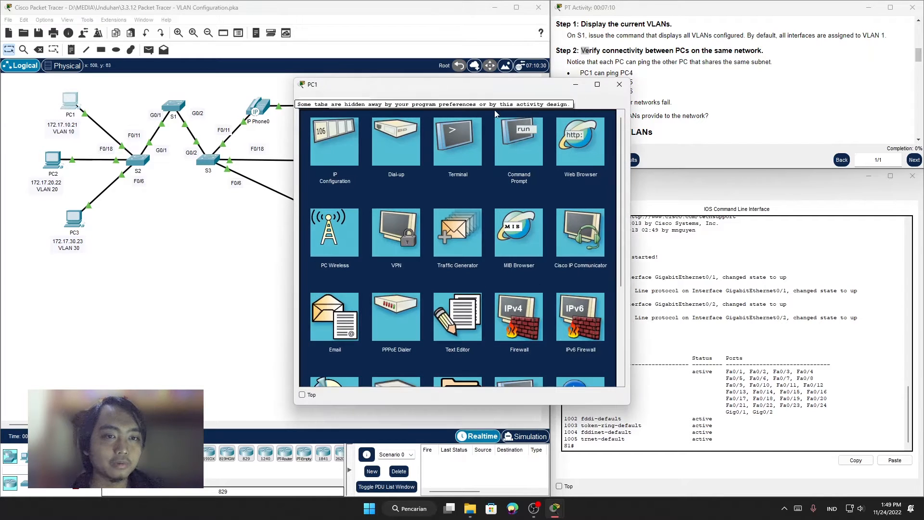
left_click(529, 152)
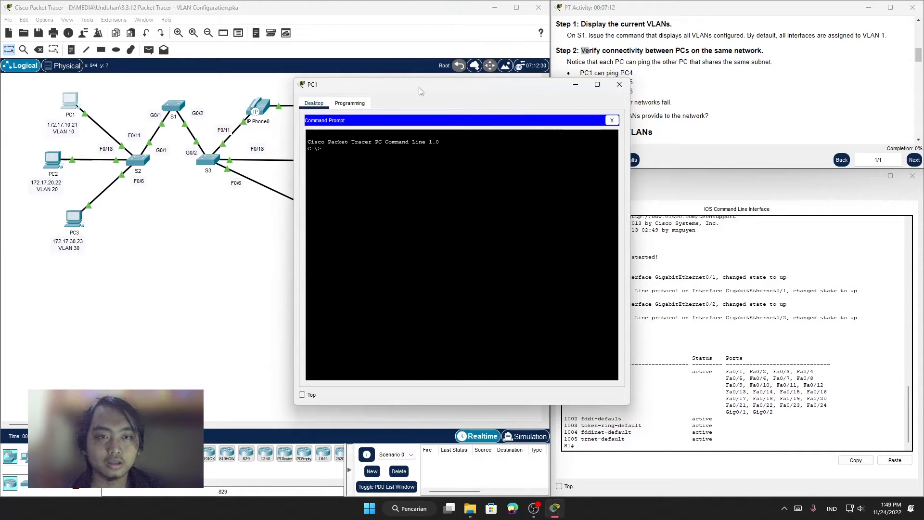
left_click_drag(403, 84, 489, 57)
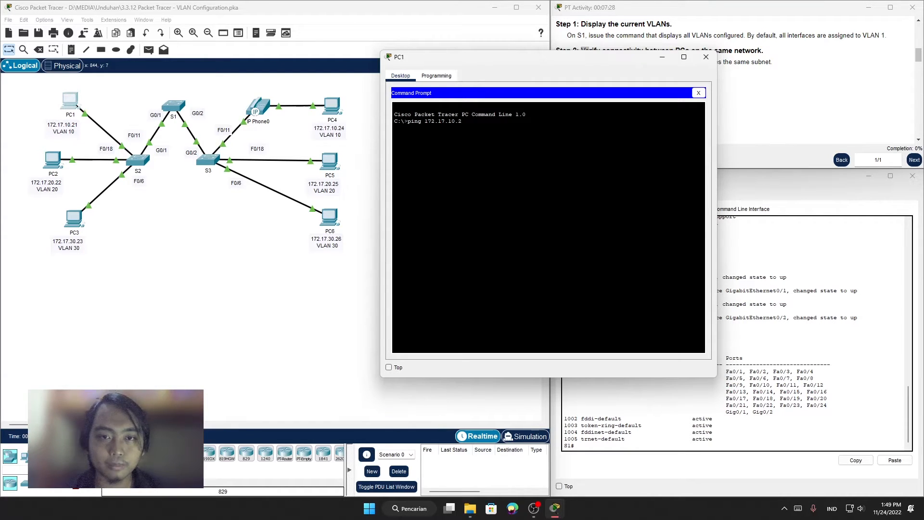
key("Return")
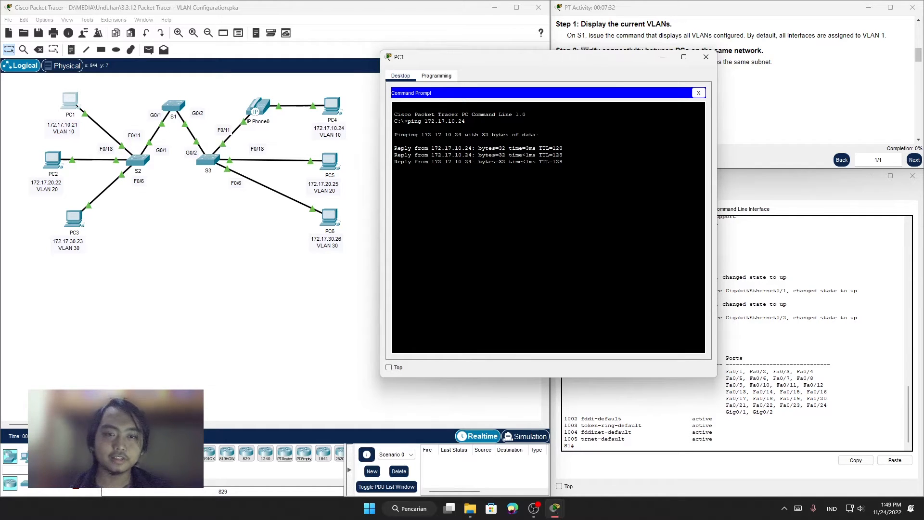
left_click(535, 510)
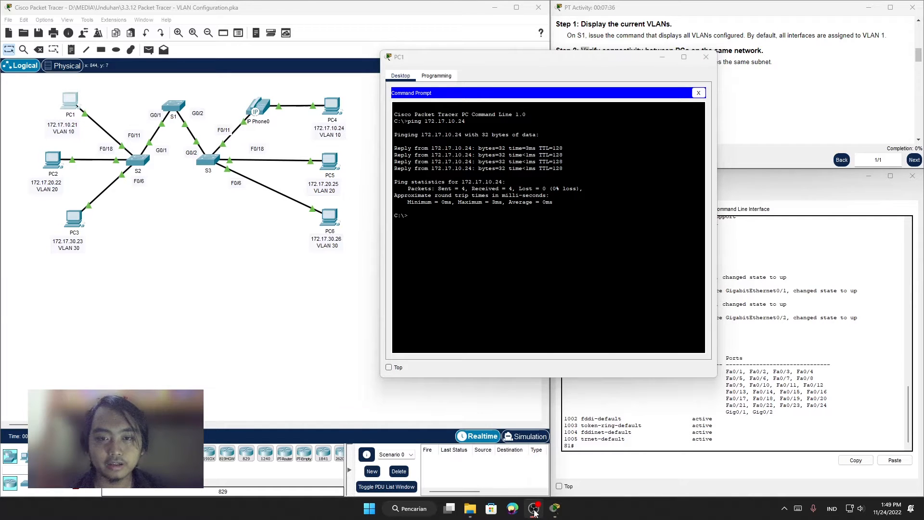
left_click(534, 510)
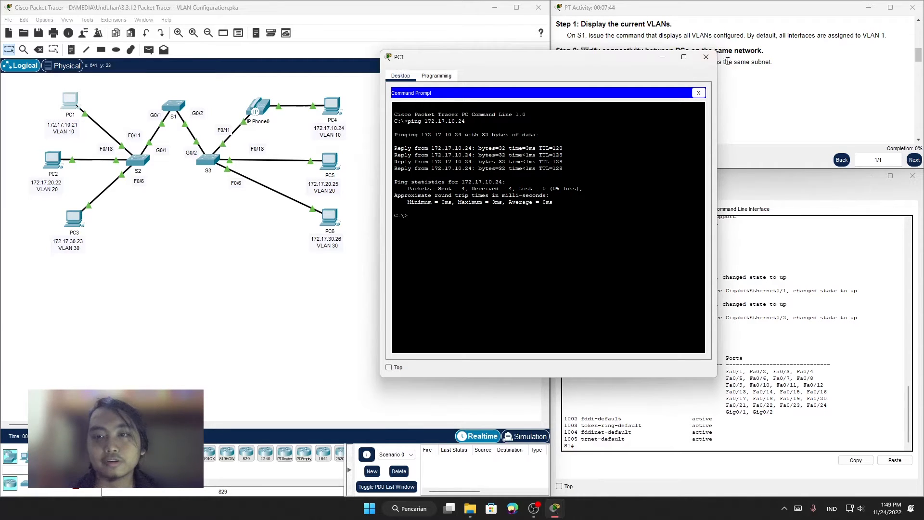
left_click(704, 59)
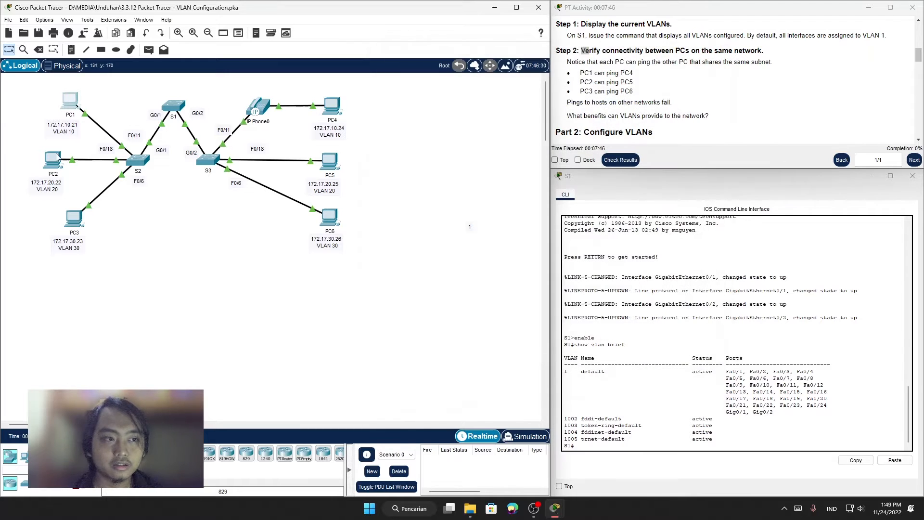
Step: Ping PC5 at 172.17.20.25 from PC2's Command Prompt
left_click(52, 159)
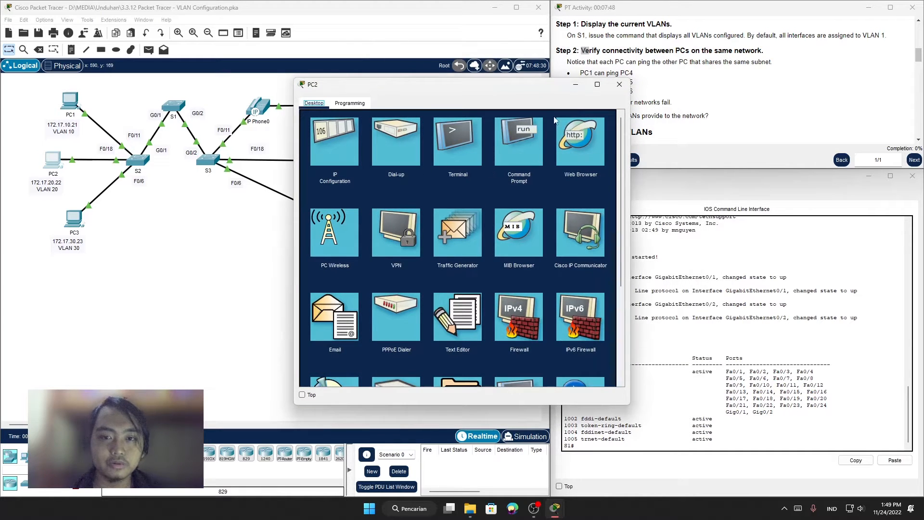
left_click(522, 140)
left_click_drag(471, 97, 522, 92)
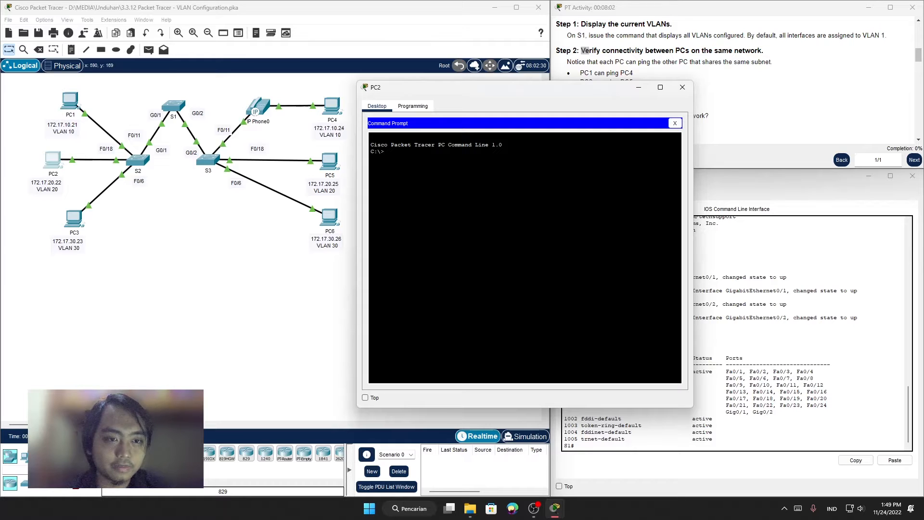
type("pi")
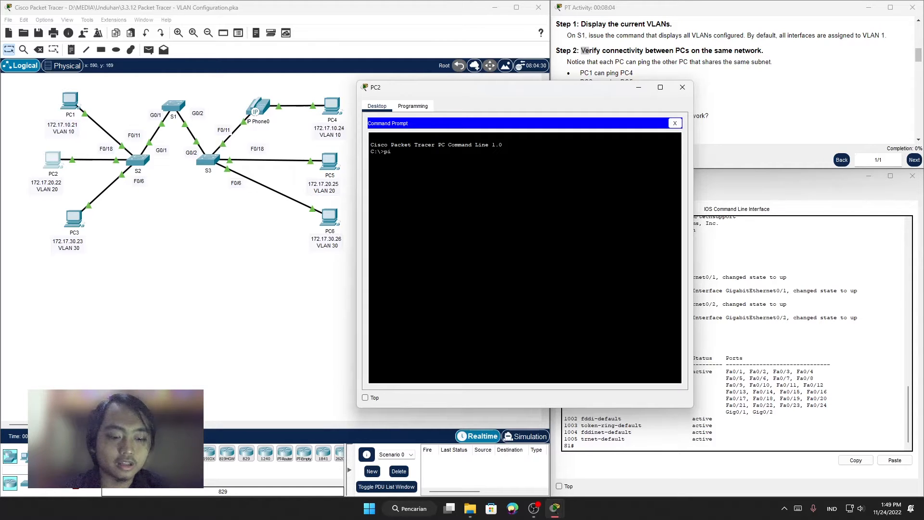
type("ng 172.")
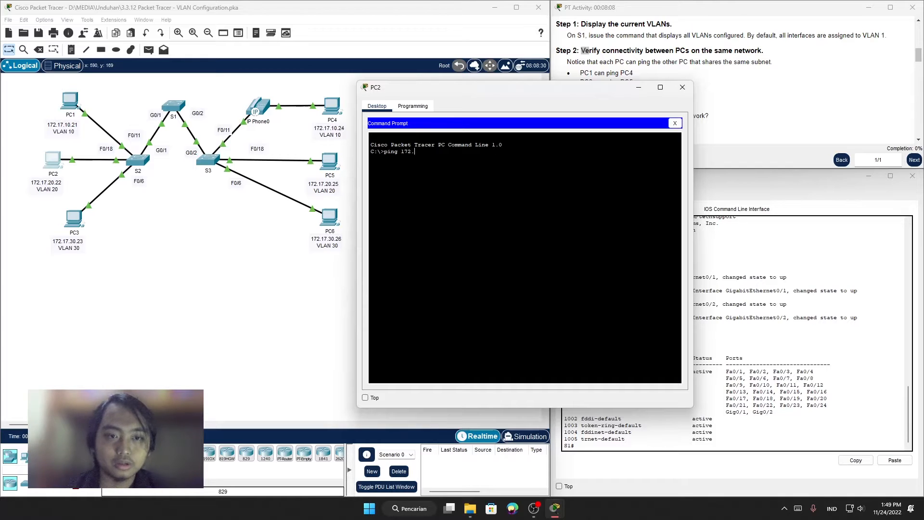
type("17.")
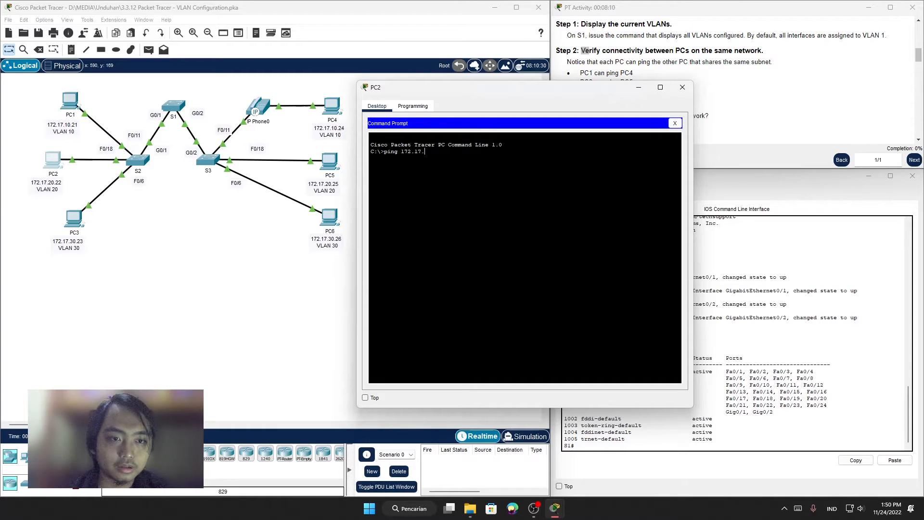
type("20.25")
key("Return")
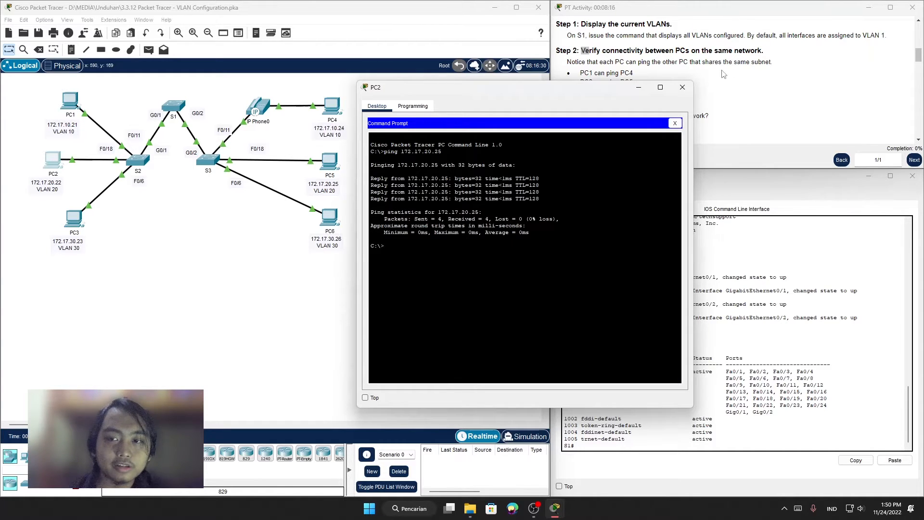
Step: Close the PC2 window and ping PC6 at 172.17.30.26 from PC3's Command Prompt
left_click(682, 87)
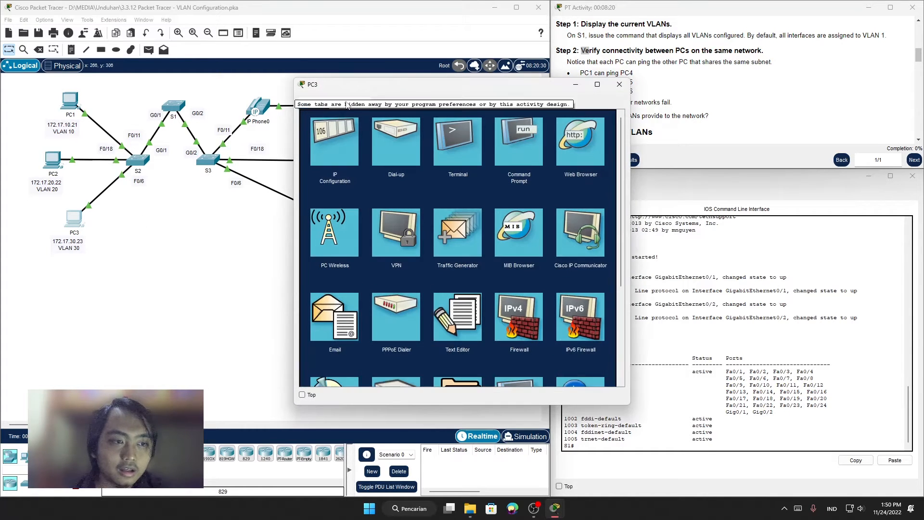
left_click_drag(368, 93, 427, 92)
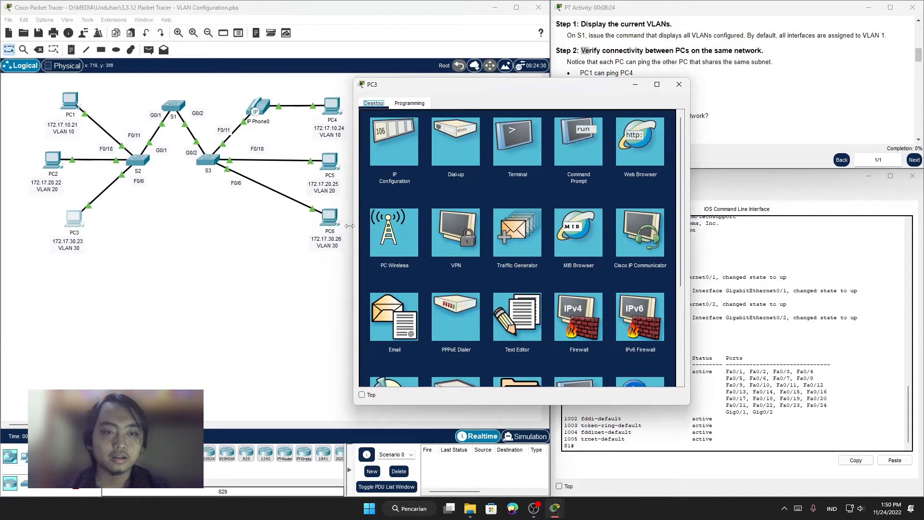
left_click(570, 146)
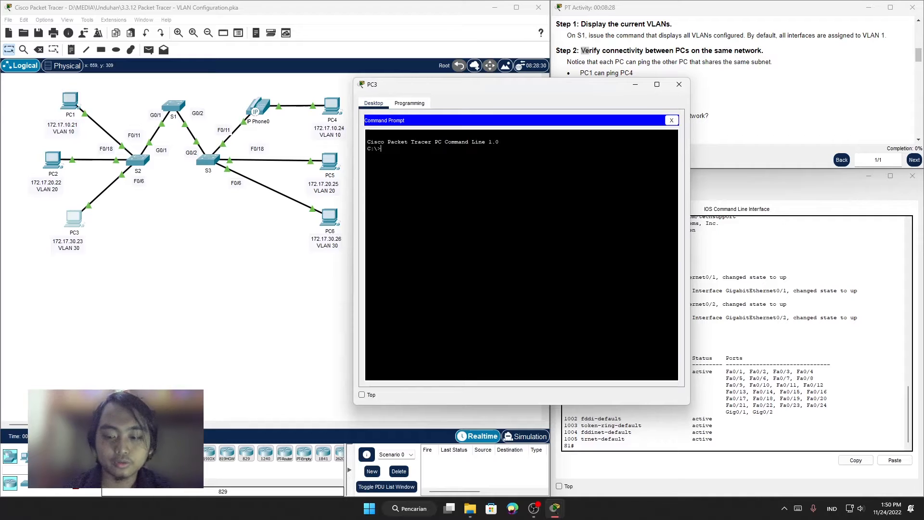
type("ping")
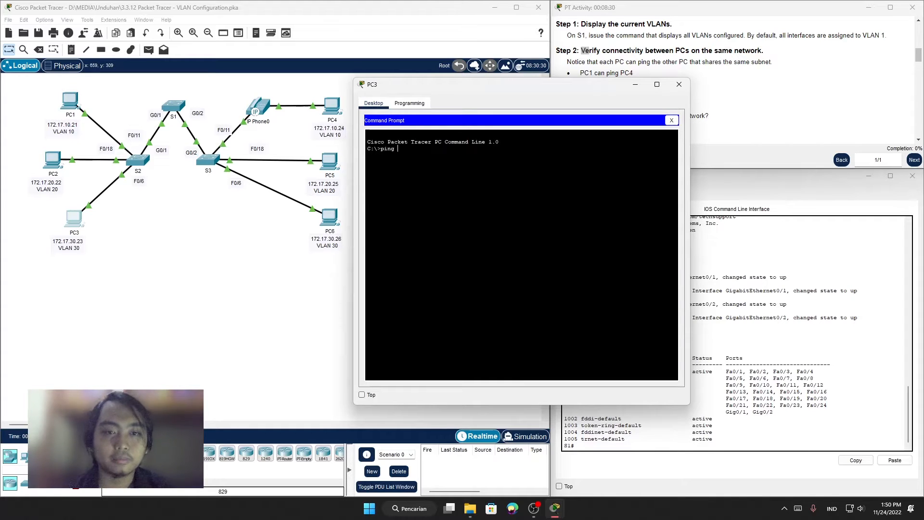
type(" 172.")
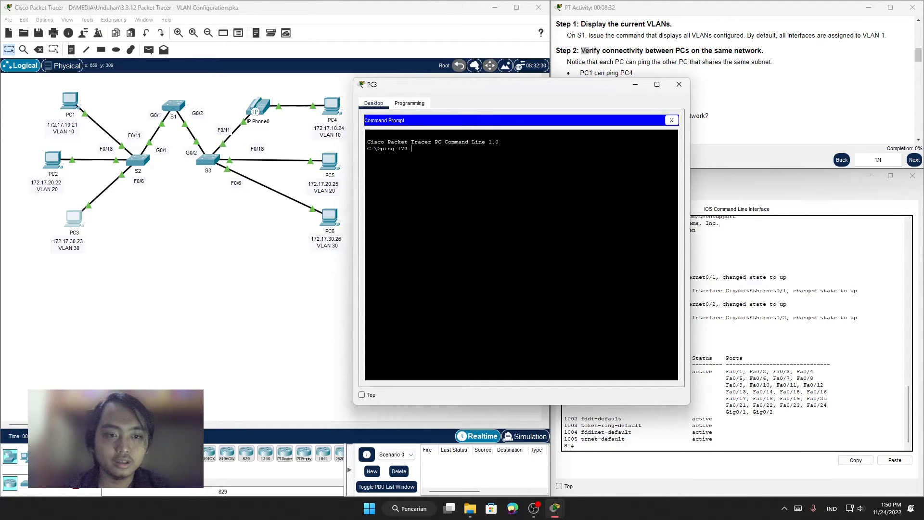
type("17.30.26")
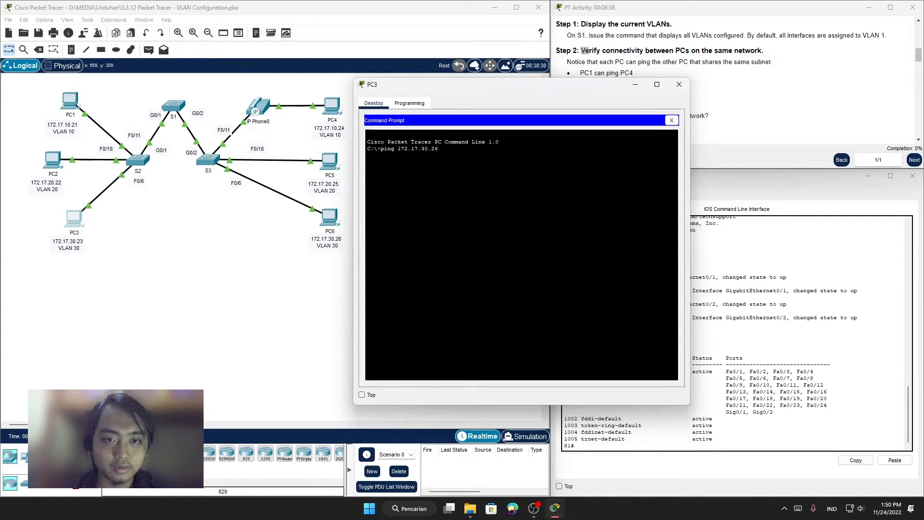
key("Return")
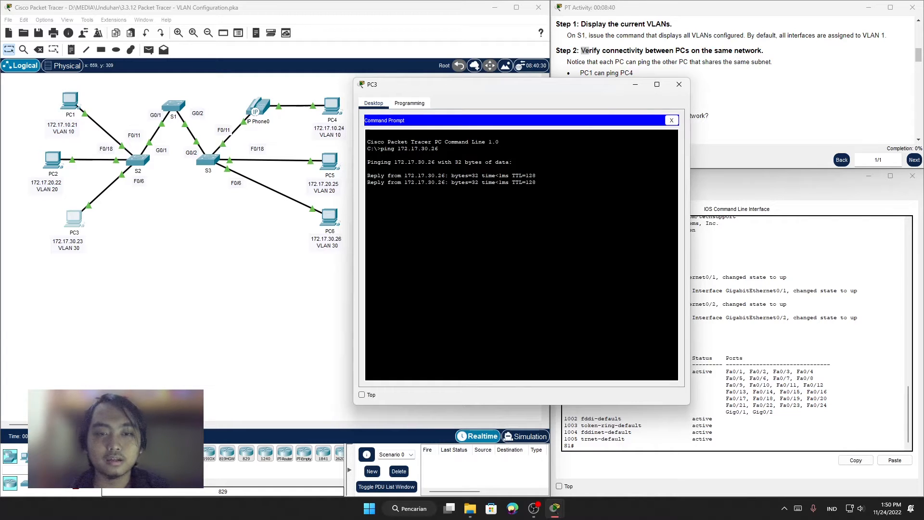
Step: Examine the ping replies and packet statistics for PC6, and close the PC3 window
left_click_drag(371, 175, 461, 209)
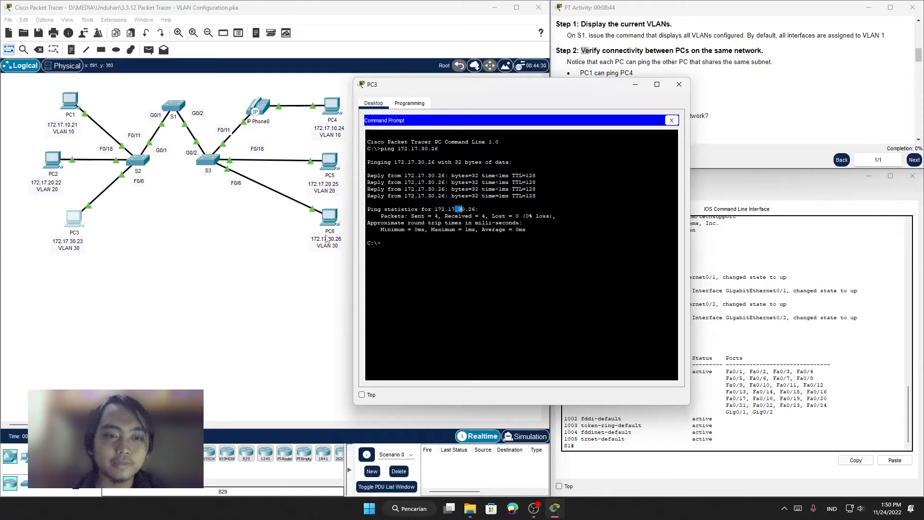
left_click(526, 215)
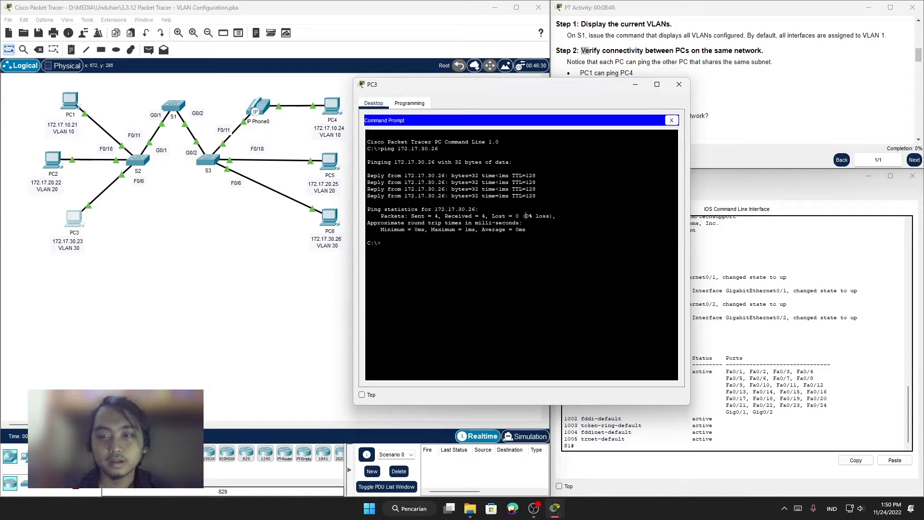
left_click(678, 86)
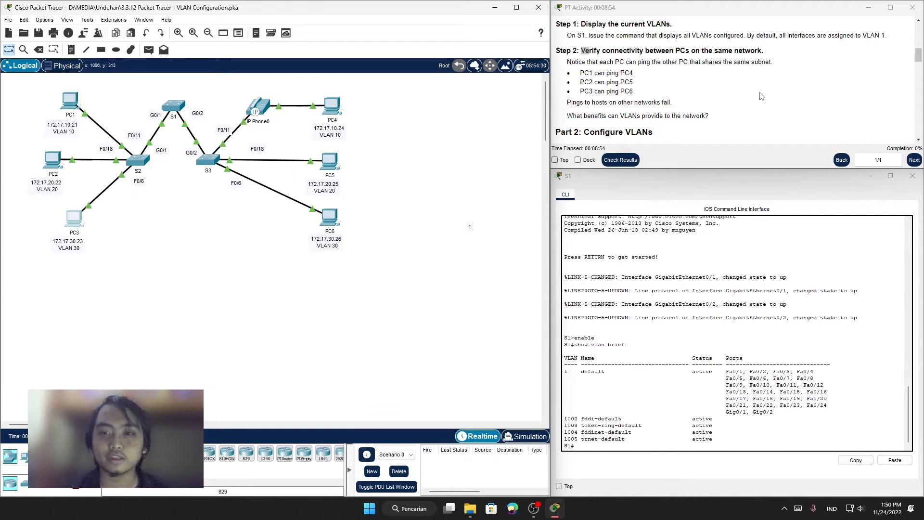
Step: Read the Step 2 note in the activity instructions about pings to hosts on other networks
left_click(686, 97)
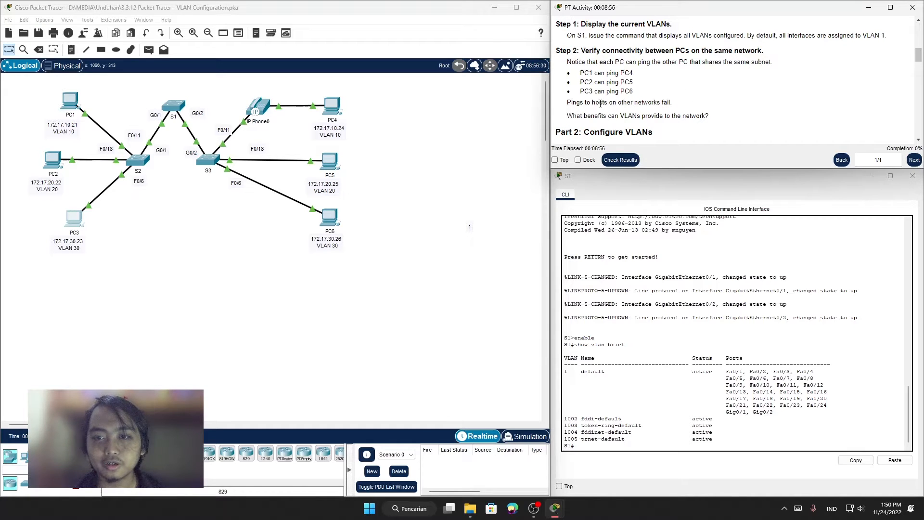
left_click_drag(591, 103, 658, 101)
left_click(714, 105)
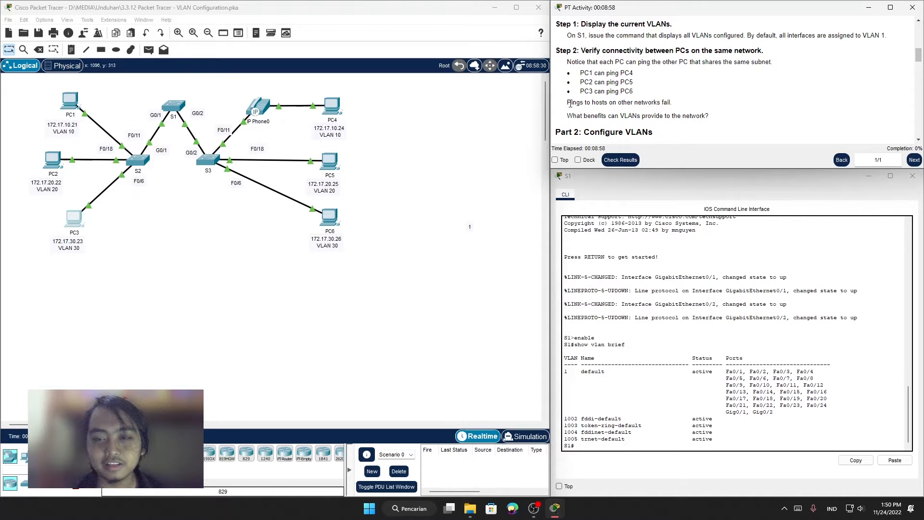
left_click_drag(583, 103, 622, 103)
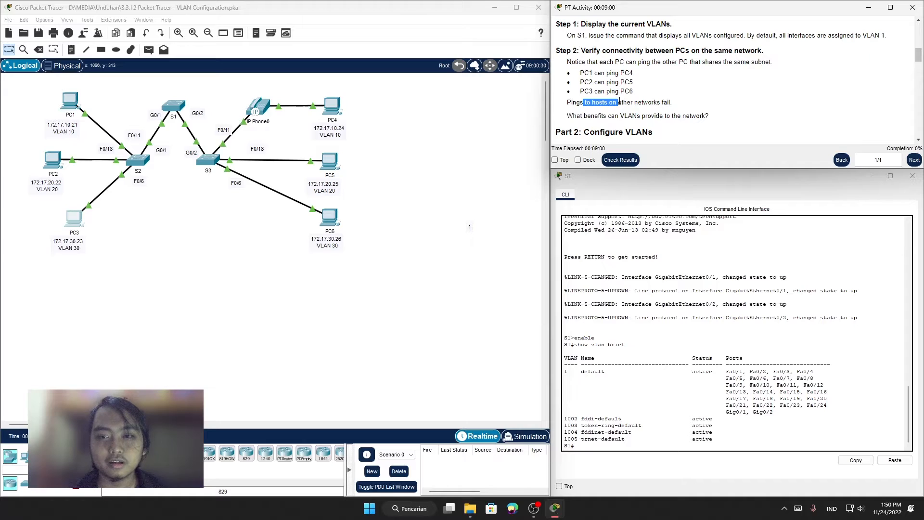
left_click(629, 113)
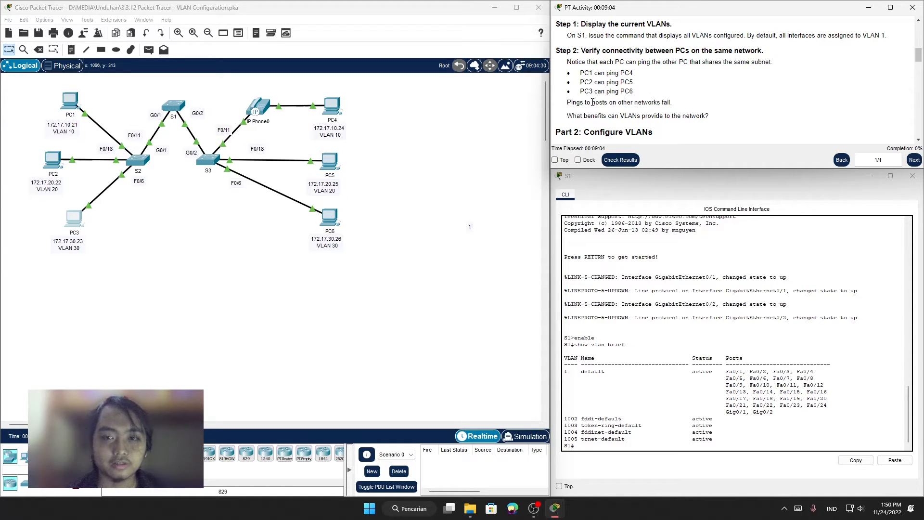
left_click_drag(605, 103, 592, 103)
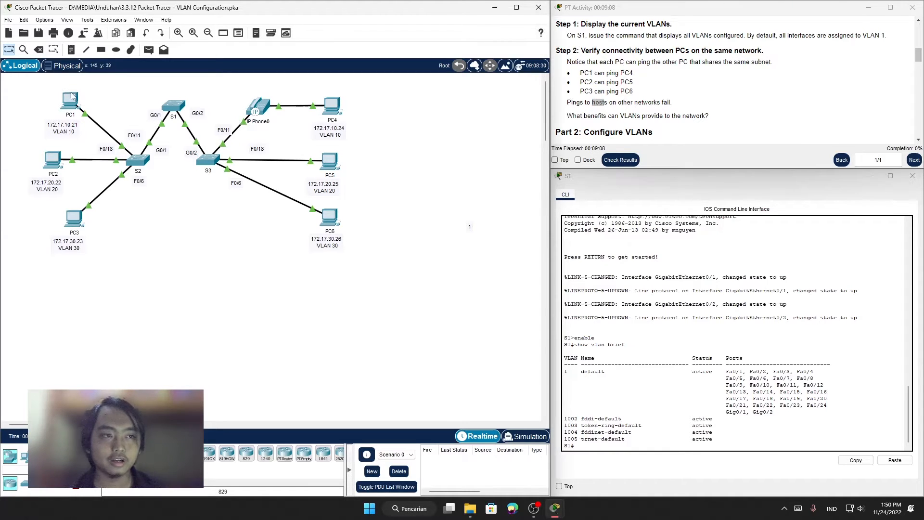
Step: Ping PC5 at 172.17.20.25 from PC1's Command Prompt to test connectivity across different VLANs
left_click(71, 100)
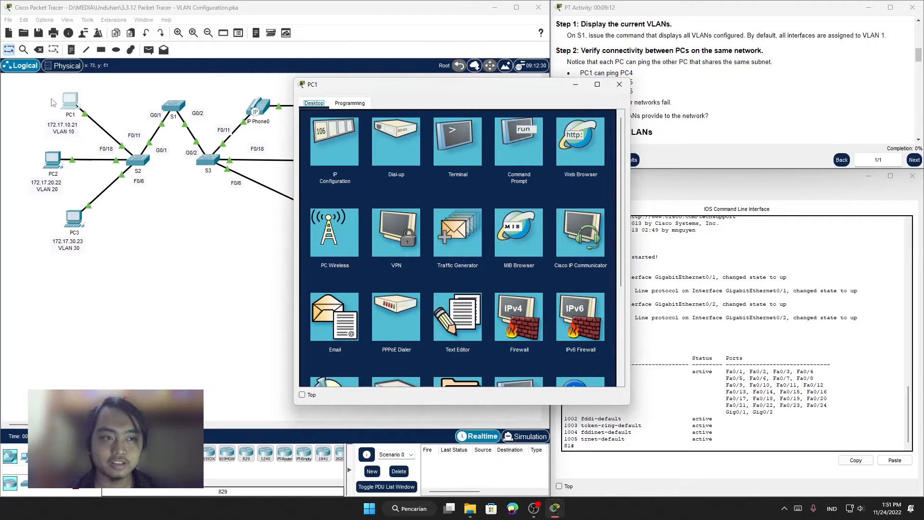
left_click_drag(370, 85, 445, 89)
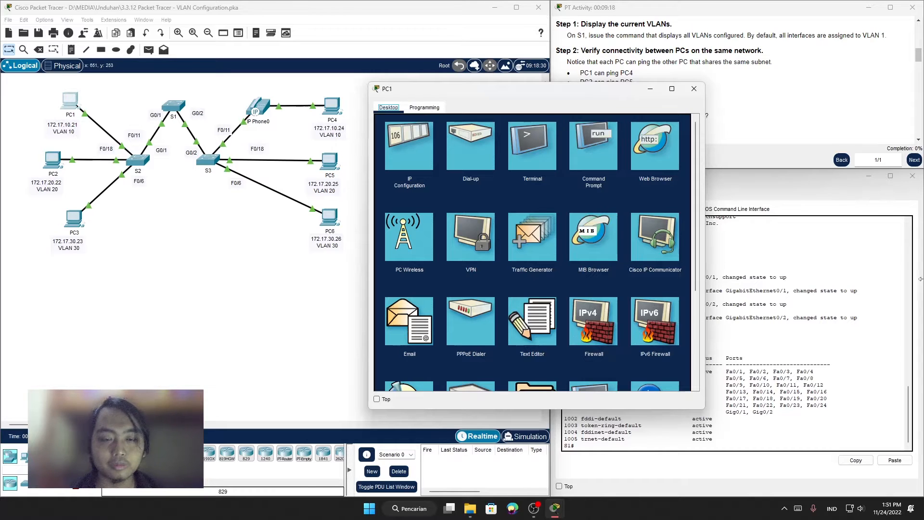
left_click(609, 162)
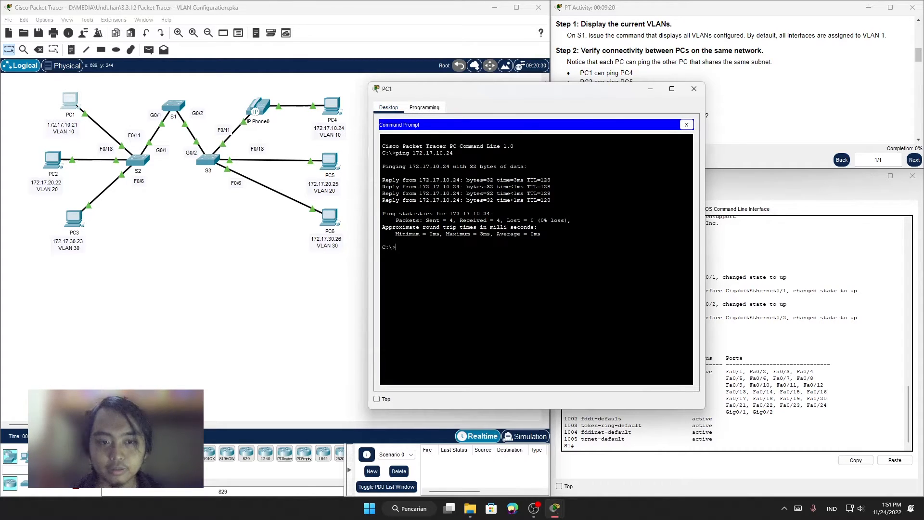
type("ping")
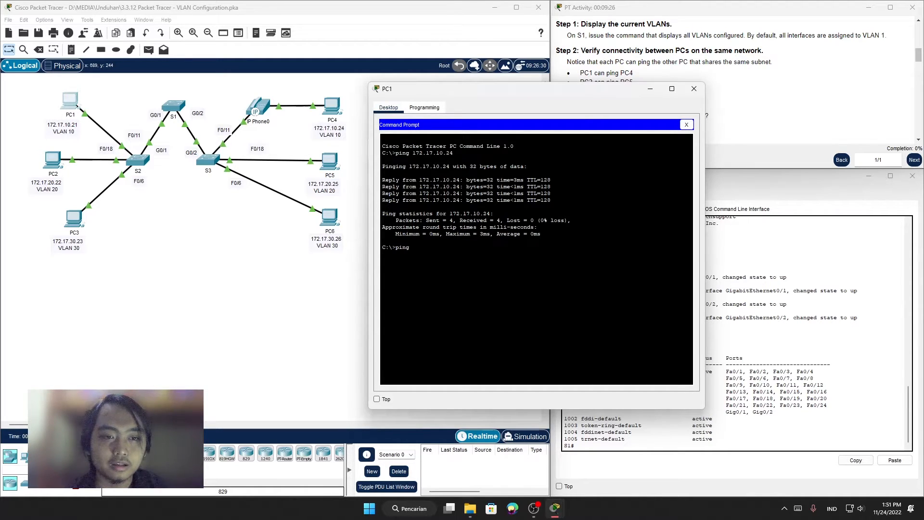
type("172.")
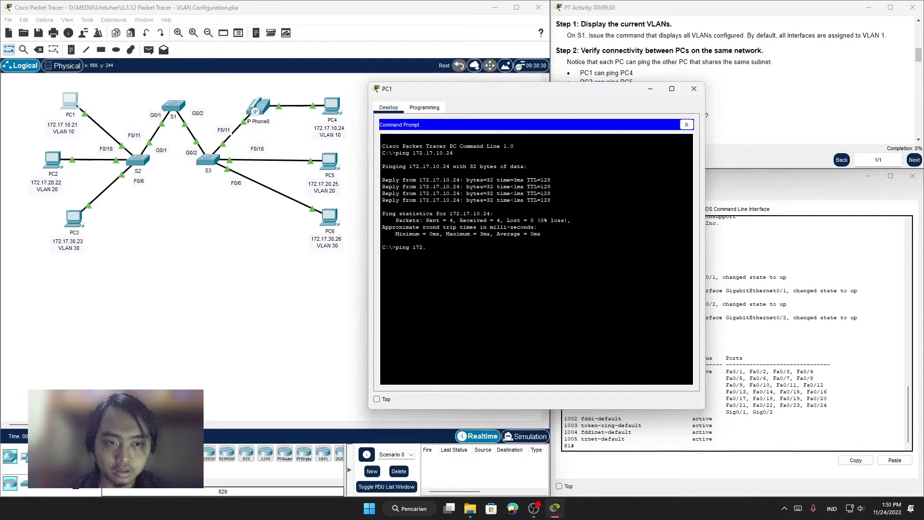
type("17.20")
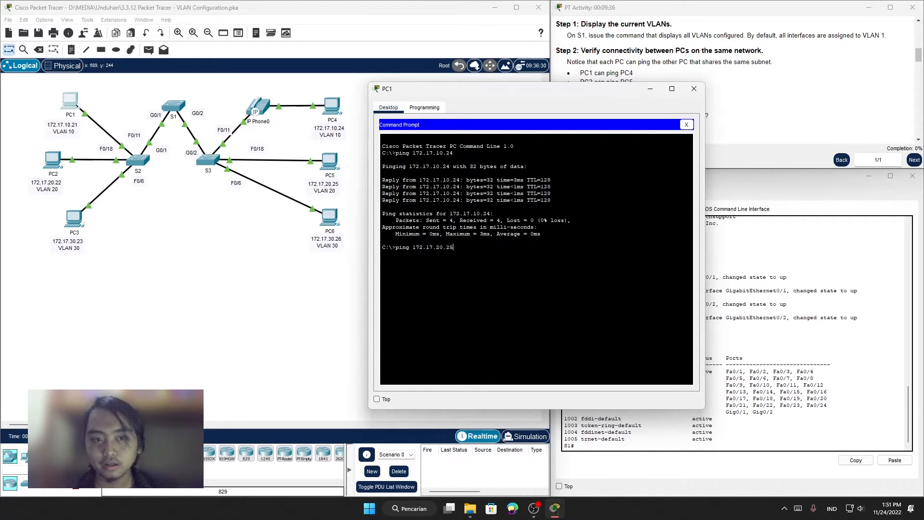
type(".25")
key("Return")
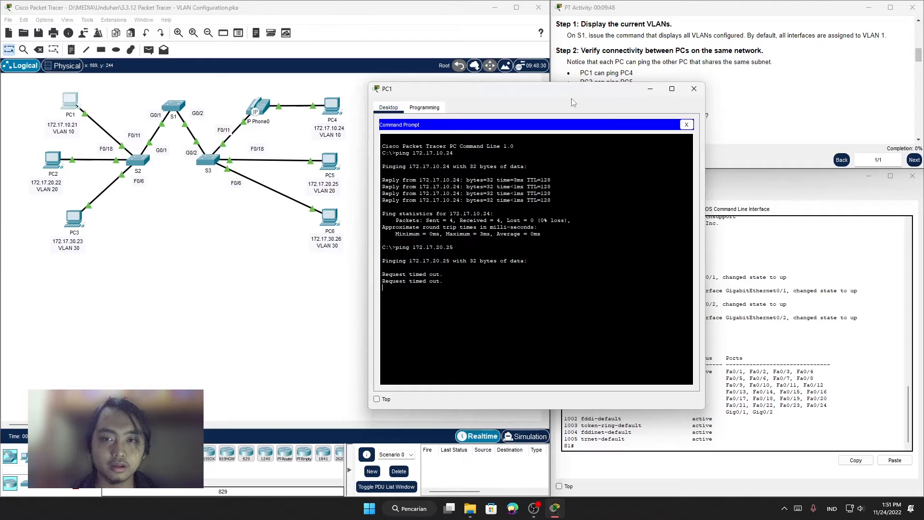
Step: Move the PC1 window off the instructions to check the cross-VLAN ping against them, and close the window
left_click_drag(564, 95, 422, 69)
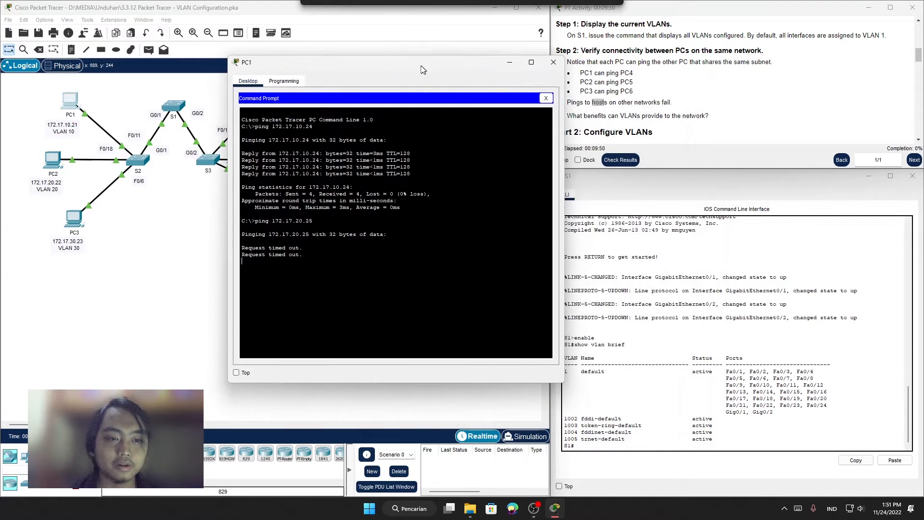
scroll(648, 77, "down", 2)
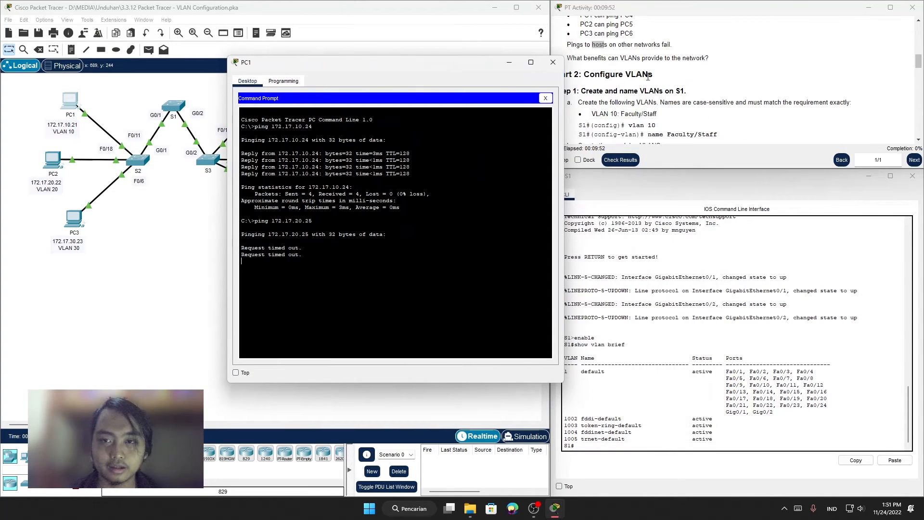
left_click_drag(408, 58, 368, 51)
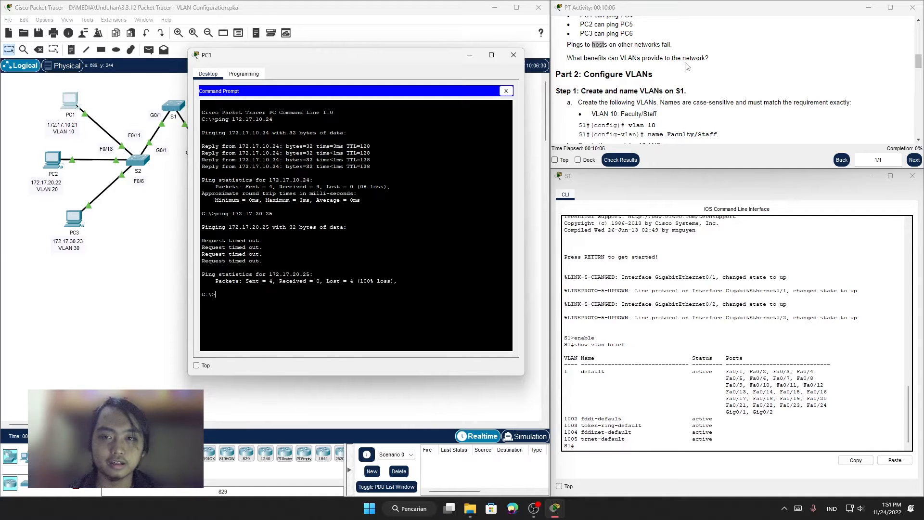
left_click_drag(413, 61, 633, 37)
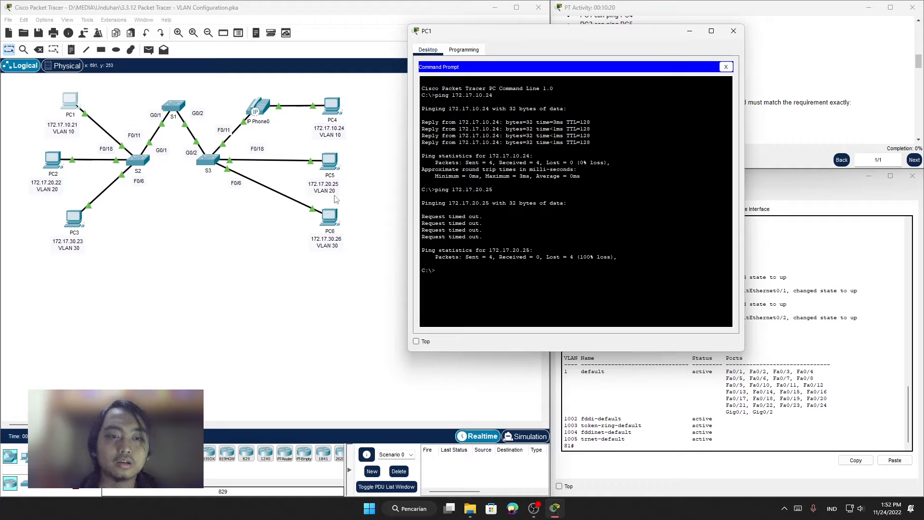
left_click(734, 30)
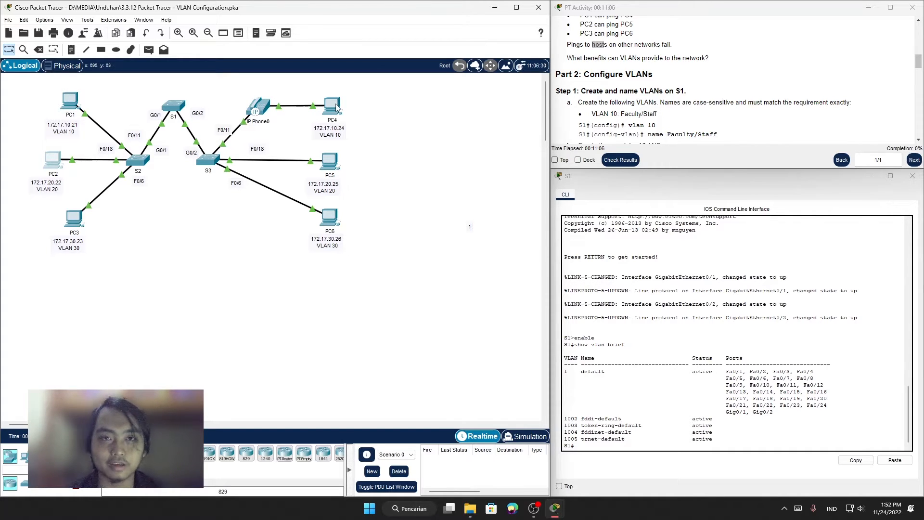
Step: Review the topology and the Step 2 question about what benefits VLANs can provide to the network
mouse_move(337, 107)
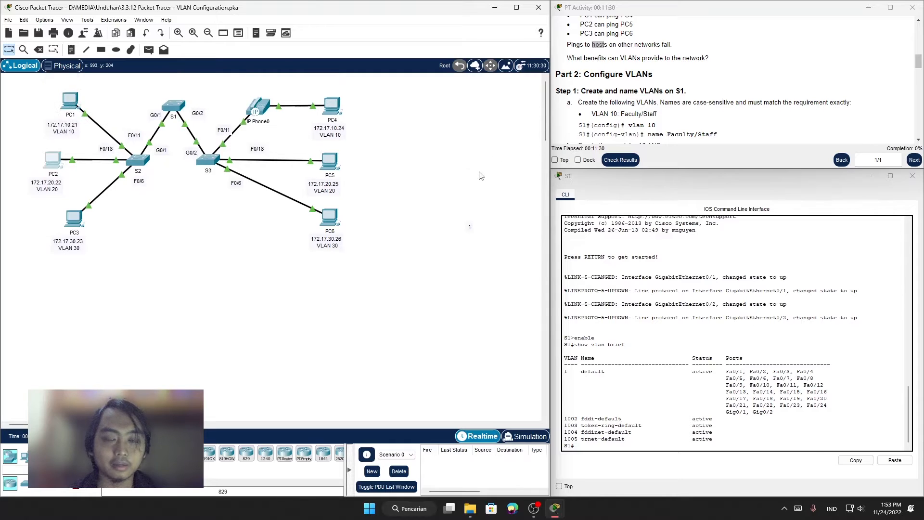
scroll(701, 111, "up", 1)
scroll(702, 112, "down", 2)
scroll(702, 112, "up", 1)
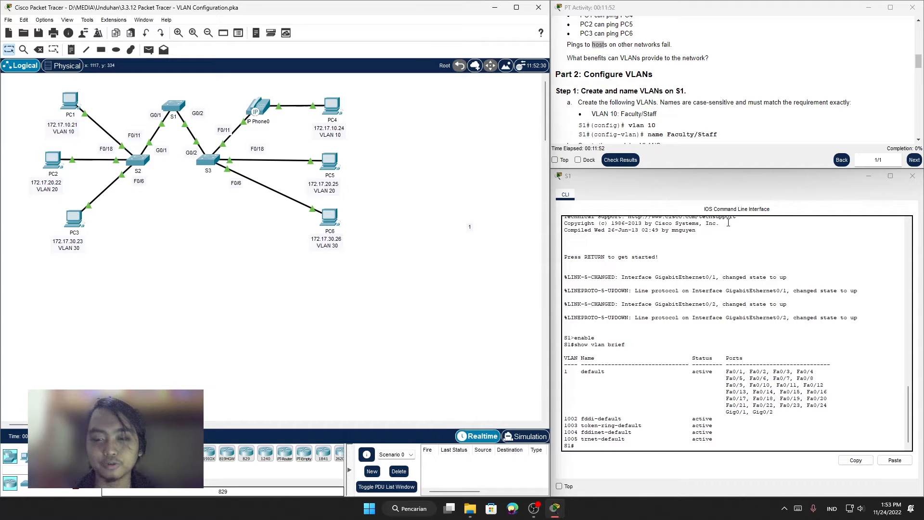
scroll(755, 126, "down", 1)
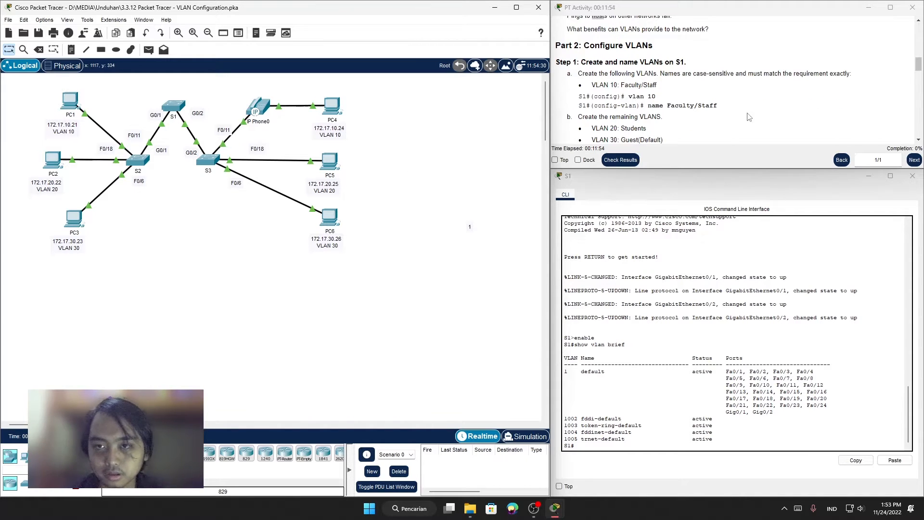
scroll(749, 118, "up", 1)
scroll(748, 117, "up", 1)
left_click_drag(588, 87, 659, 81)
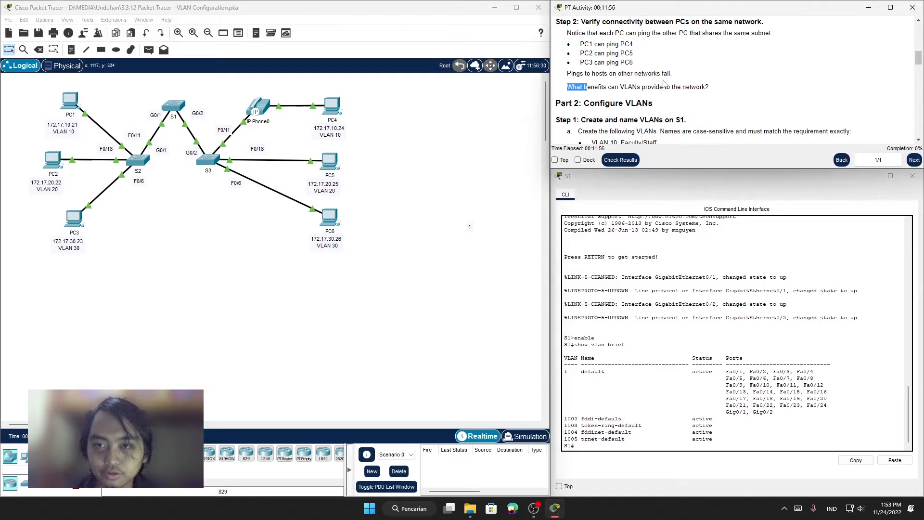
left_click(637, 84)
left_click_drag(578, 87, 744, 102)
left_click(748, 103)
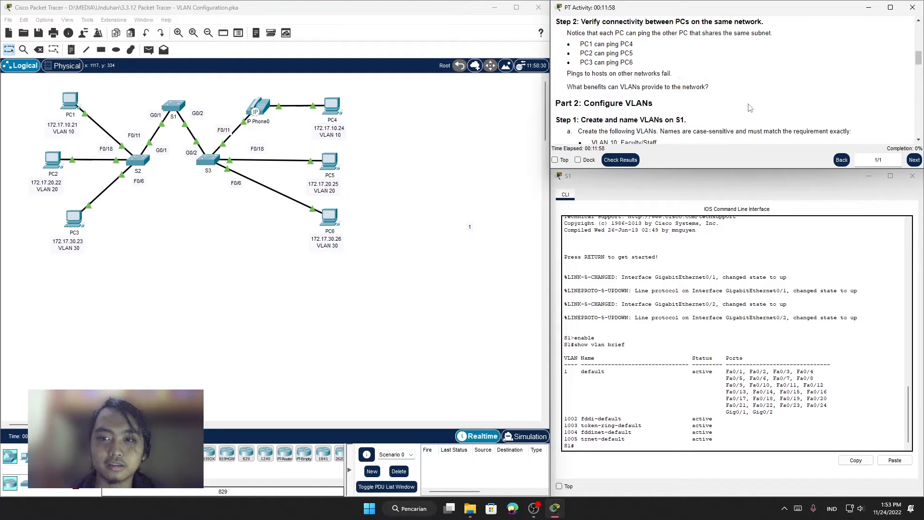
Step: Read Part 2, Step 1 on creating and naming VLANs on S1, and return to the S1 command line
scroll(737, 109, "down", 2)
left_click_drag(570, 48, 648, 63)
left_click(651, 64)
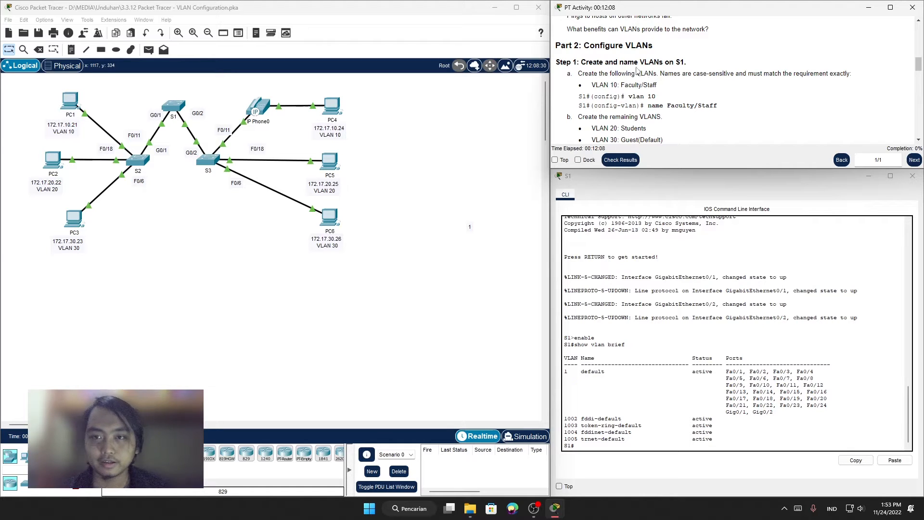
left_click_drag(587, 63, 597, 63)
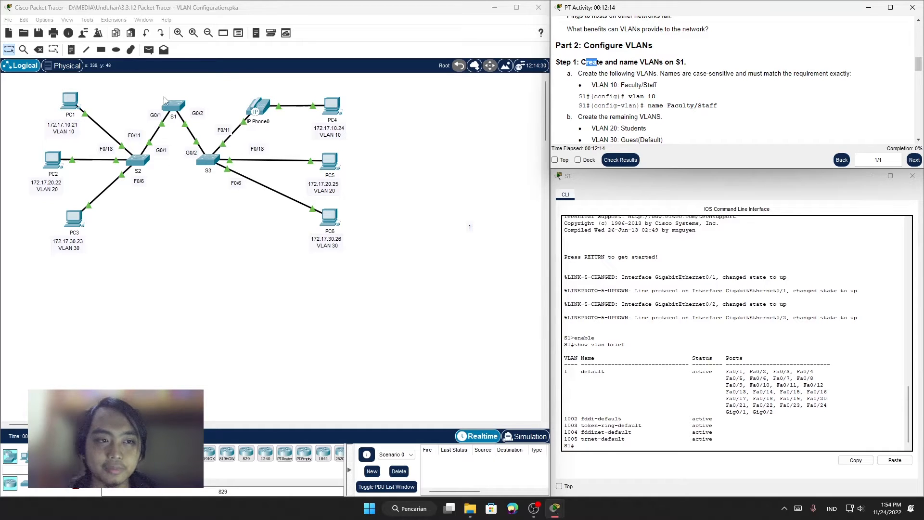
left_click(622, 179)
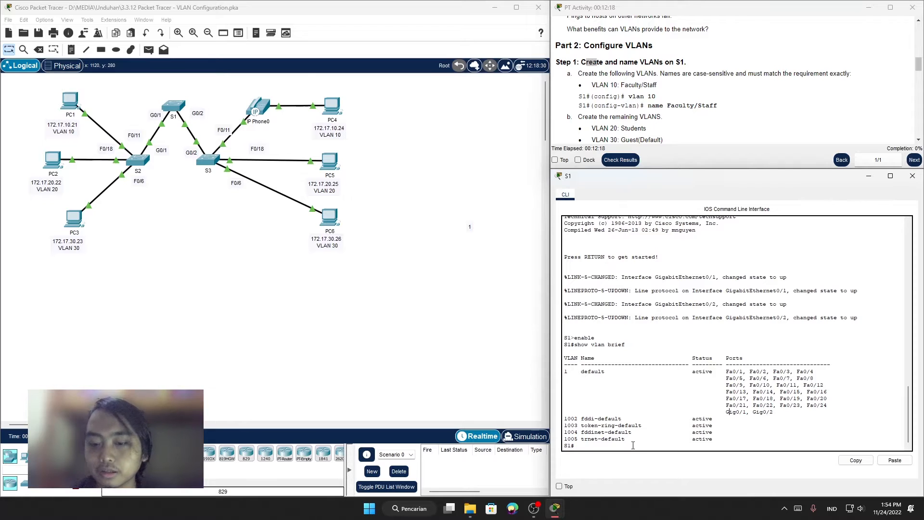
Step: Read the example commands in Part 2, Step 1 for creating VLAN 10 and naming it Faculty/Staff
scroll(659, 101, "down", 1)
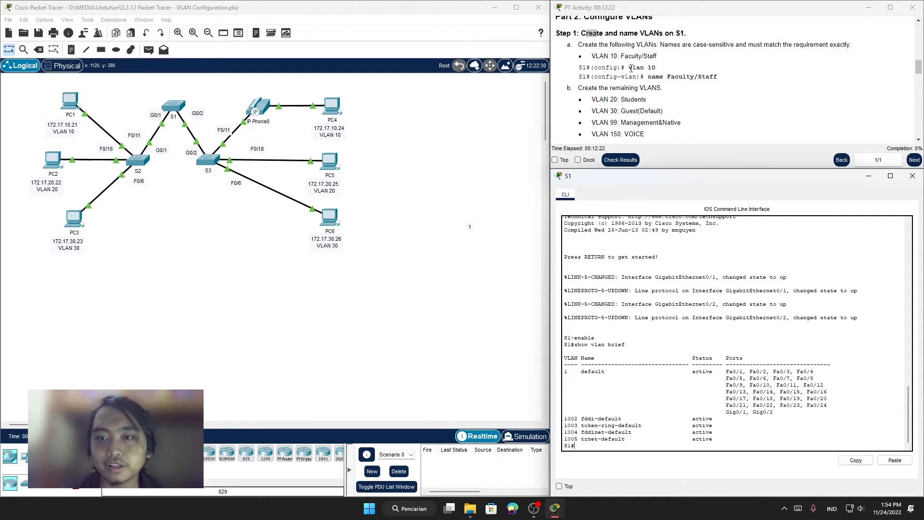
left_click_drag(594, 68, 619, 70)
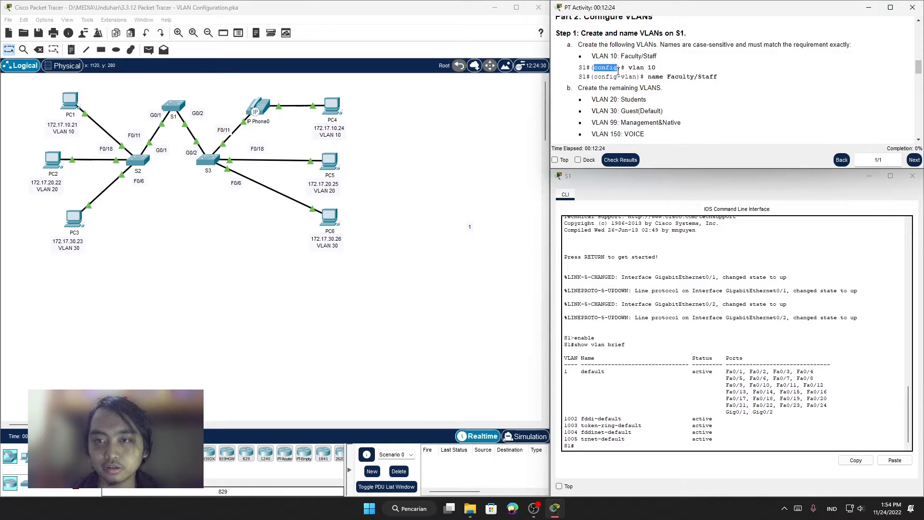
left_click(612, 76)
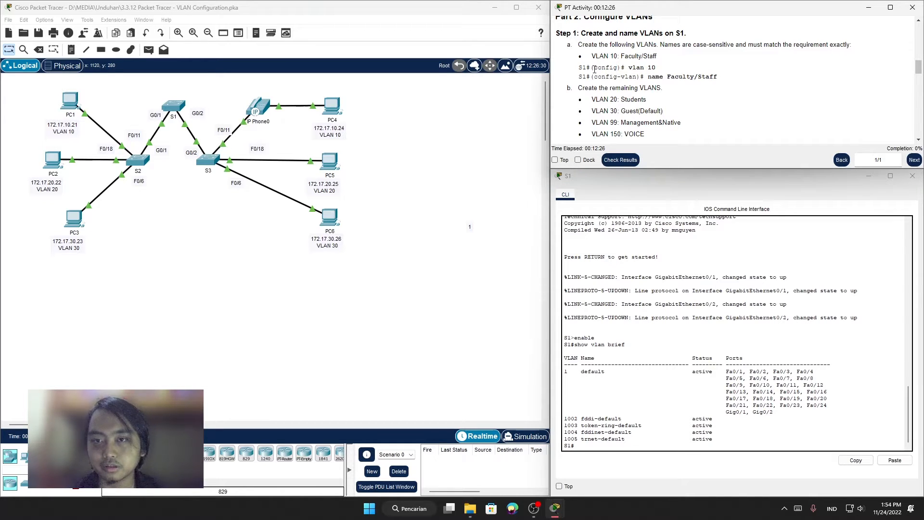
left_click_drag(595, 69, 620, 73)
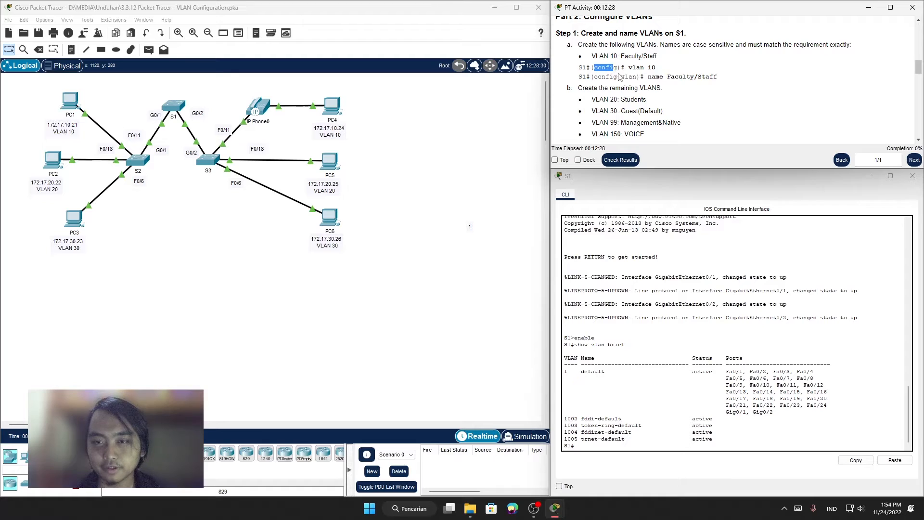
left_click(642, 73)
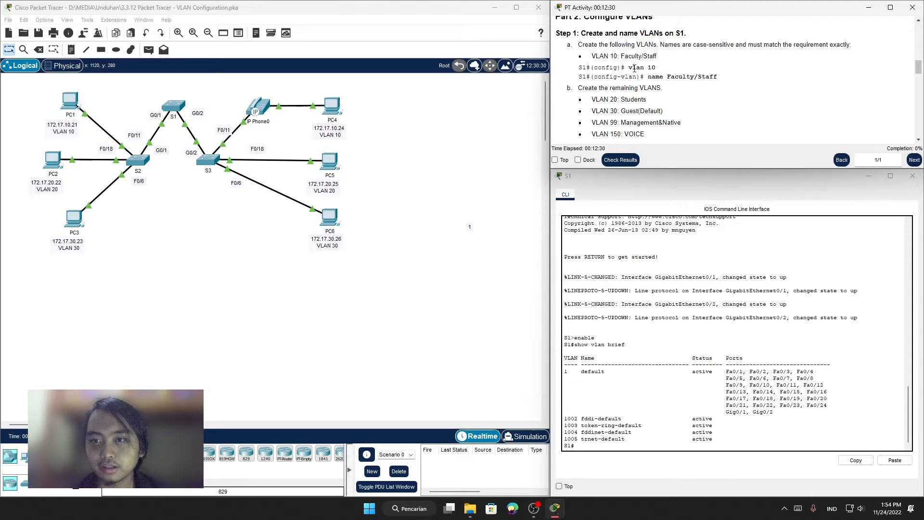
left_click_drag(632, 68, 665, 71)
left_click(648, 75)
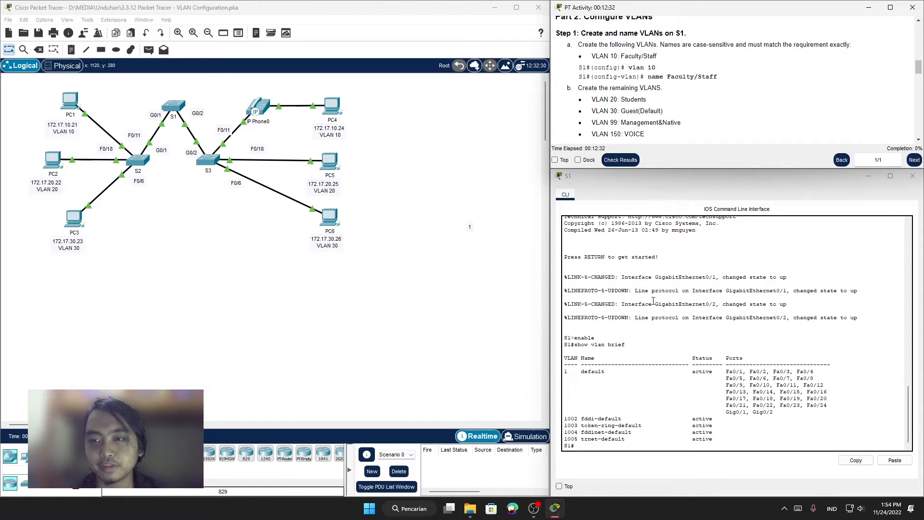
Step: Enter global configuration mode on S1 with the conf t command
left_click(592, 445)
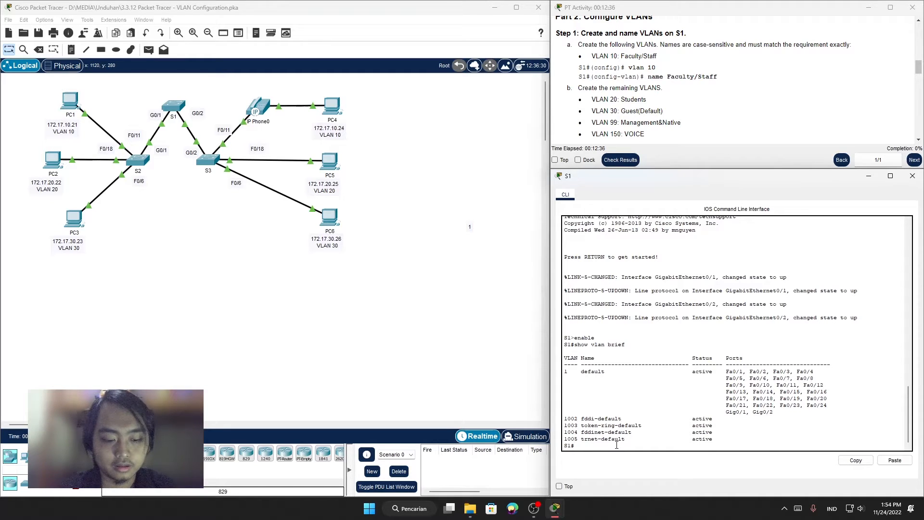
type("cinf t")
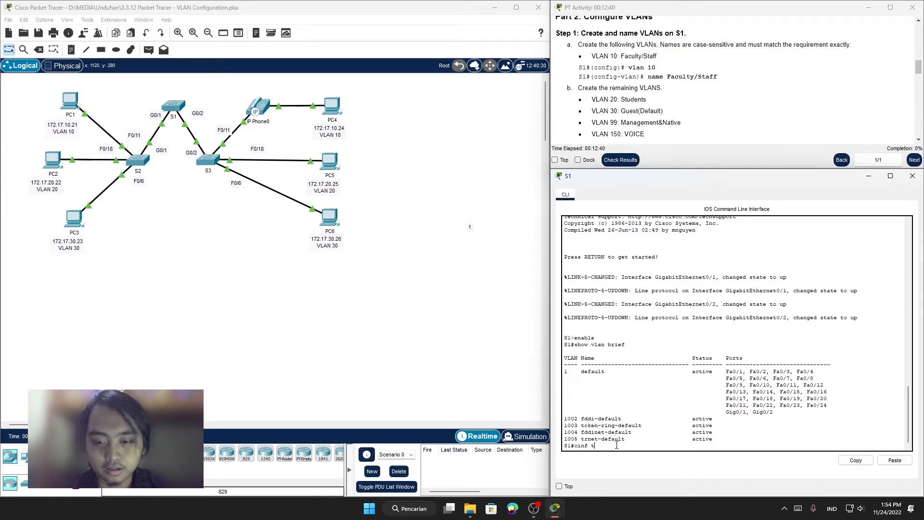
key("Return")
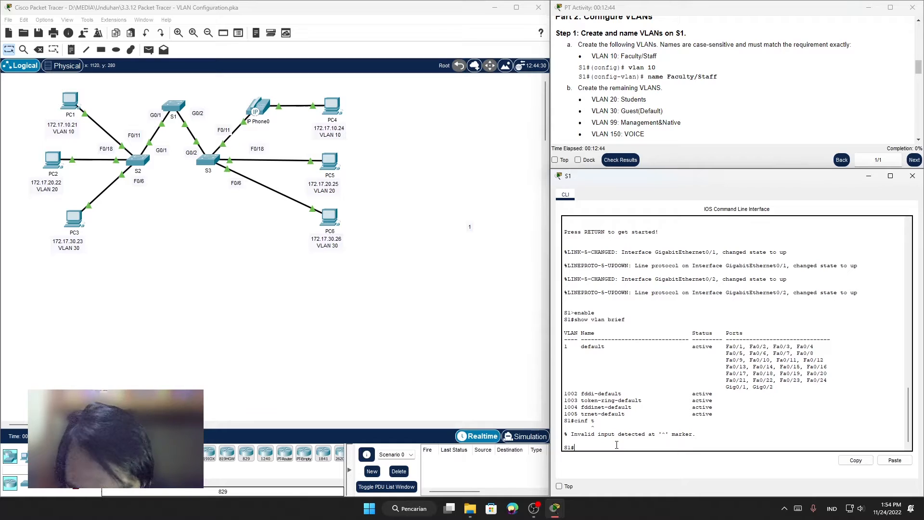
type("conf t")
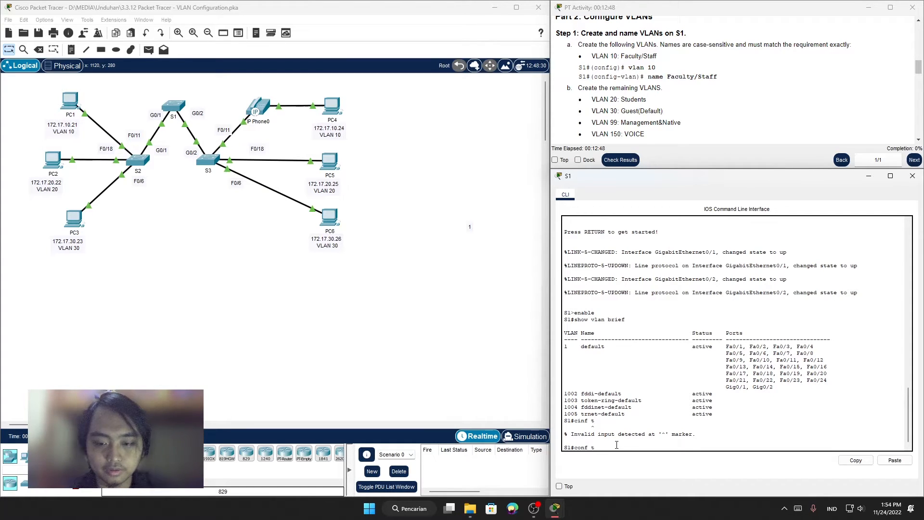
key("Return")
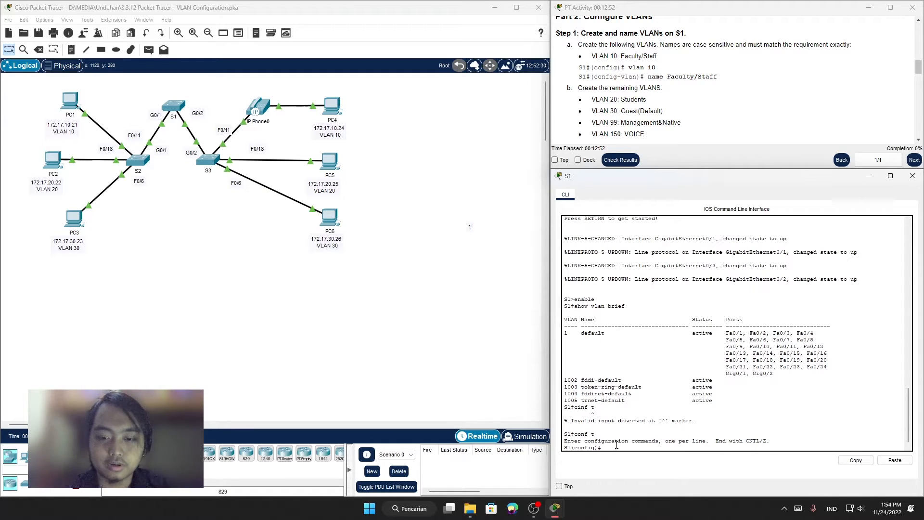
Step: Create VLAN 10 on S1 with the vlan 10 command
type("vlan")
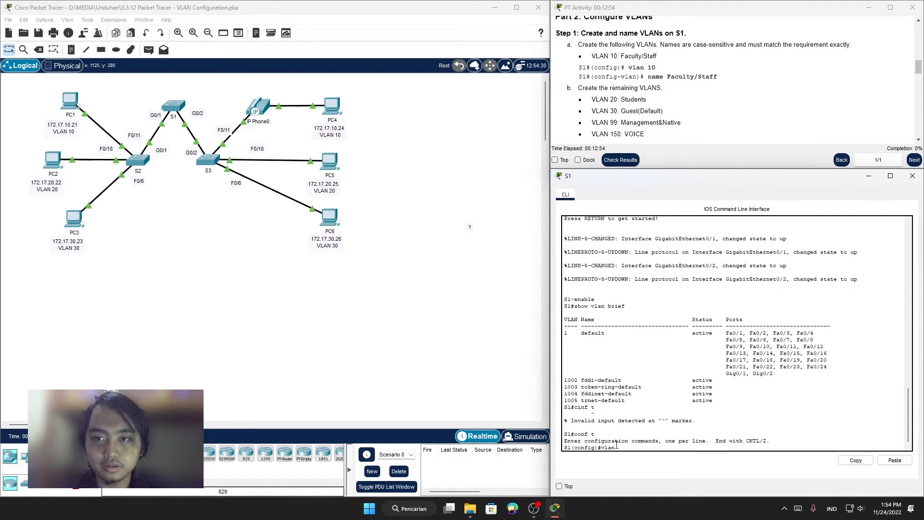
type(" 10")
key("Return")
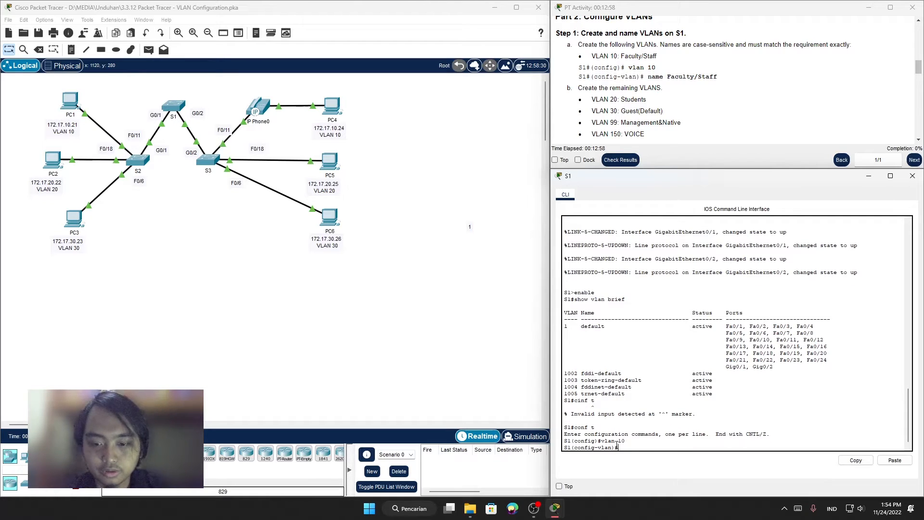
Step: Check the case-sensitive naming requirement in the instructions and name VLAN 10 Faculty/Staff
type("name facul")
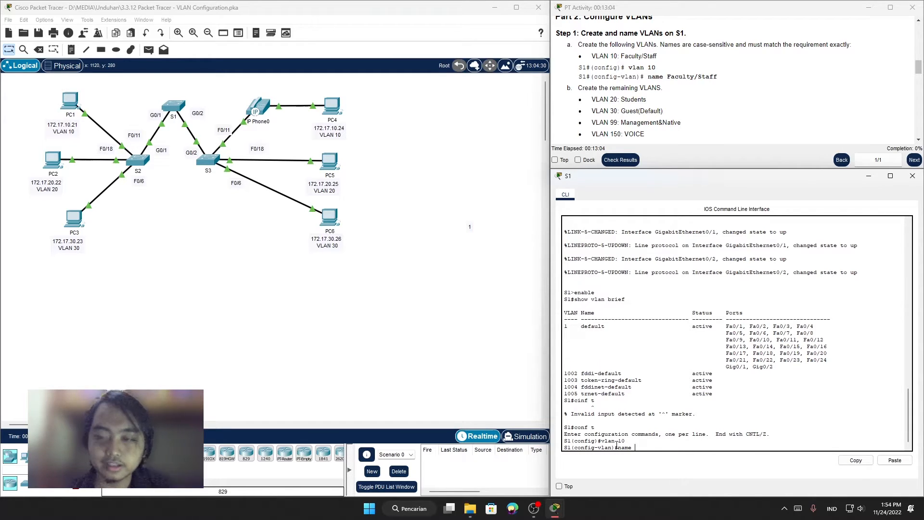
left_click_drag(696, 44, 725, 53)
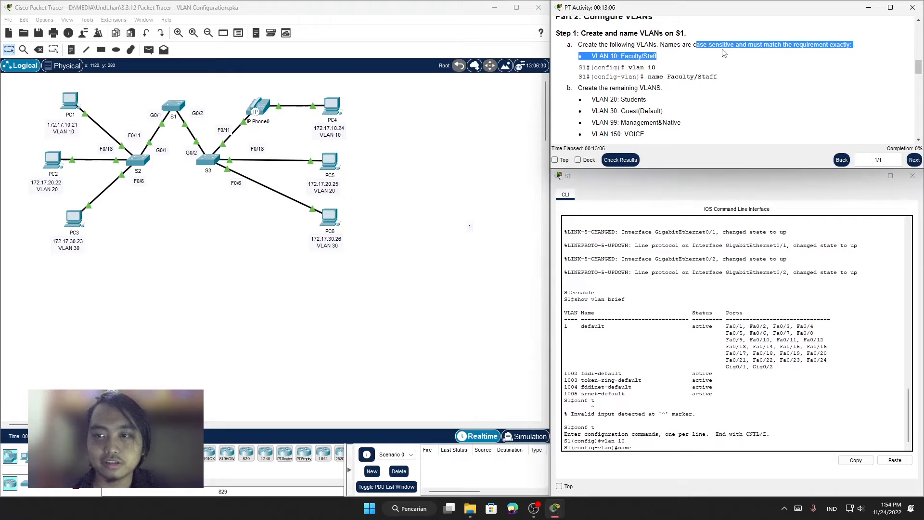
left_click(754, 64)
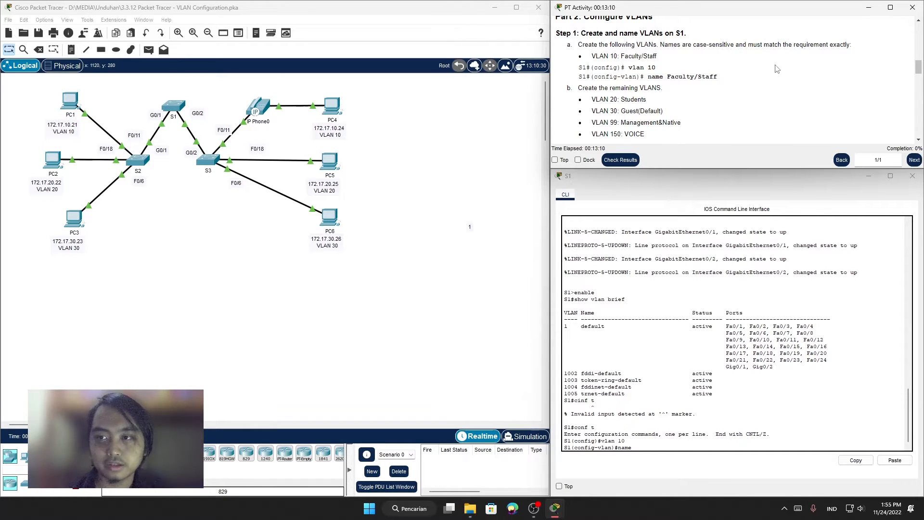
mouse_move(799, 55)
left_mouse_down()
mouse_move(849, 47)
mouse_move(803, 44)
mouse_move(811, 59)
left_mouse_up()
left_click(815, 74)
left_click(807, 84)
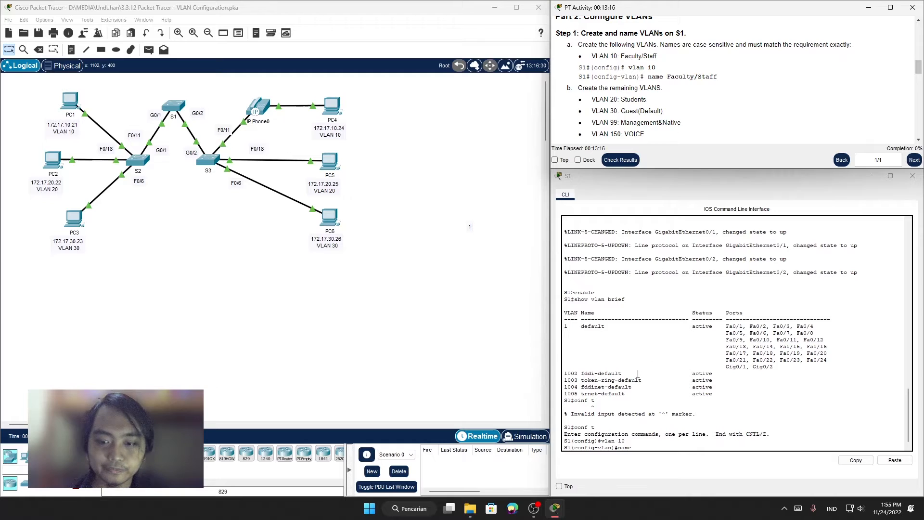
left_click(648, 445)
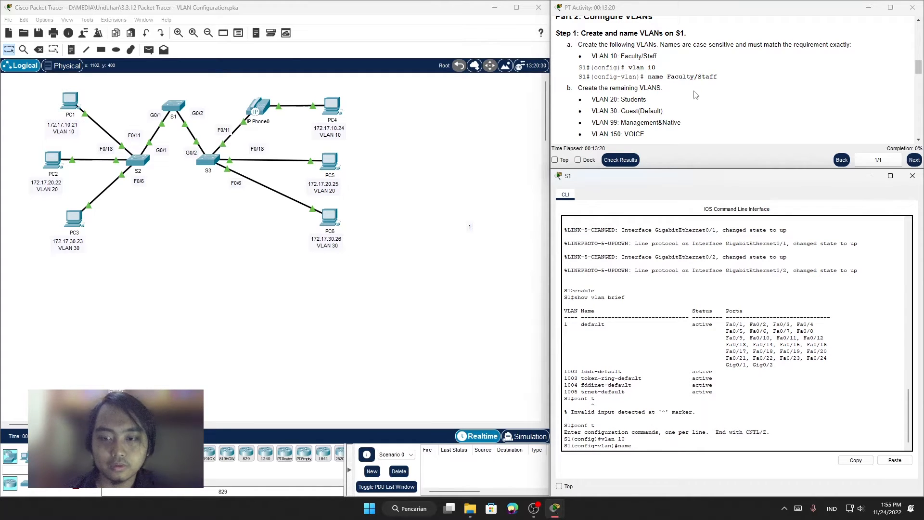
type("Facult")
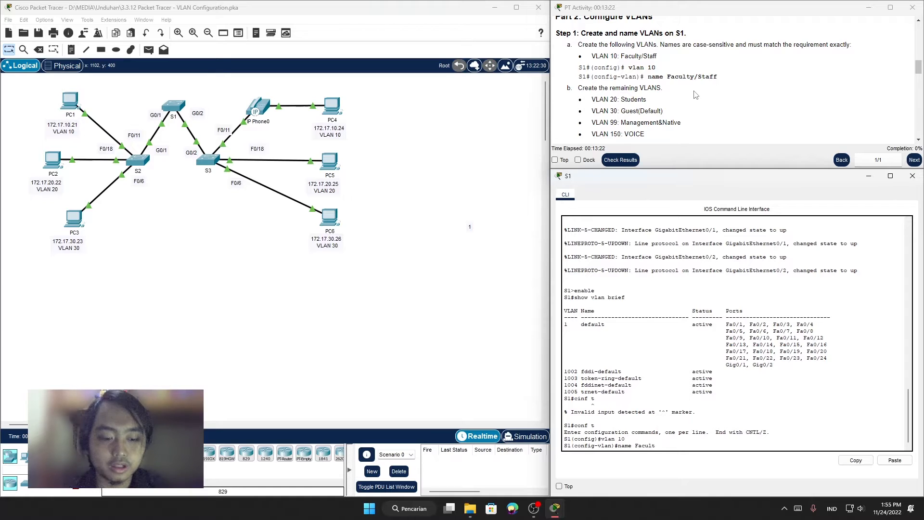
type("y")
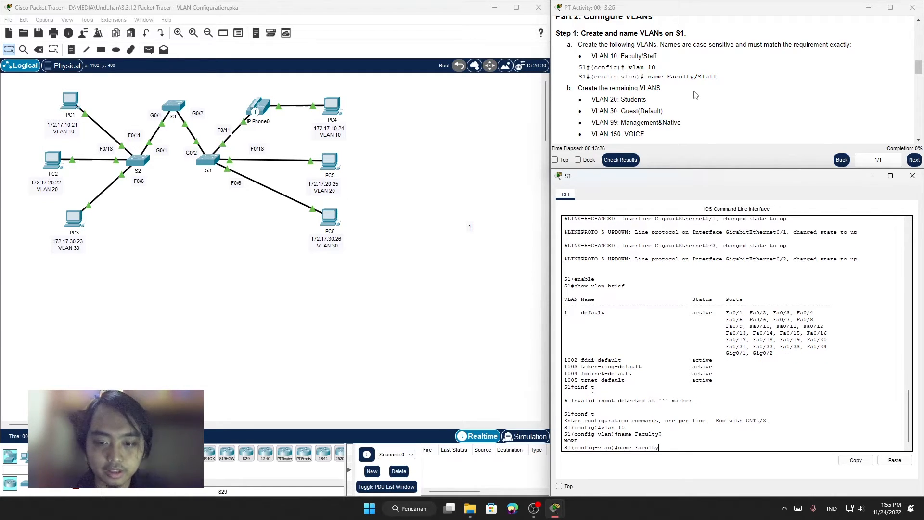
type("?/")
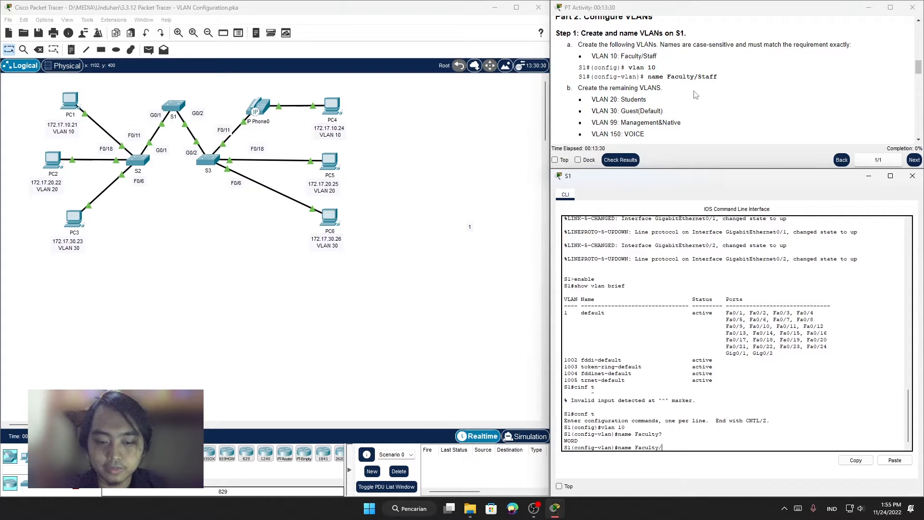
type("Staff")
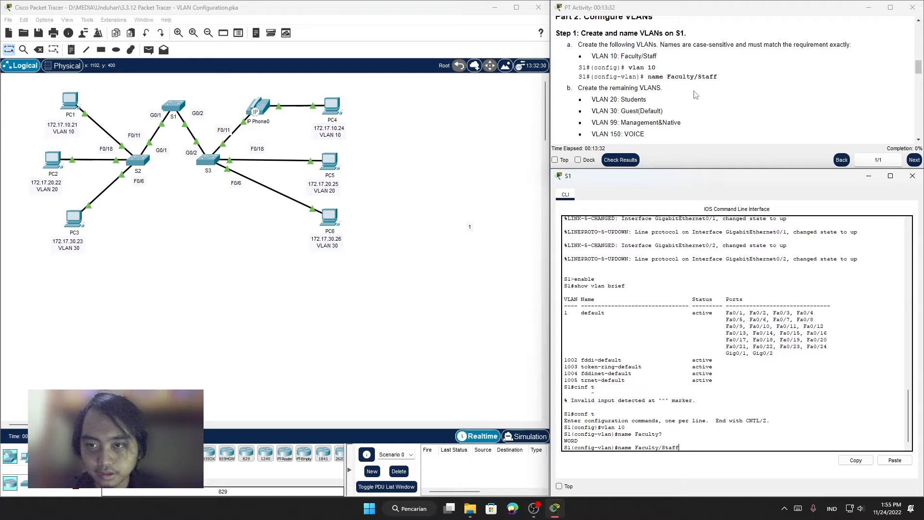
key("Return")
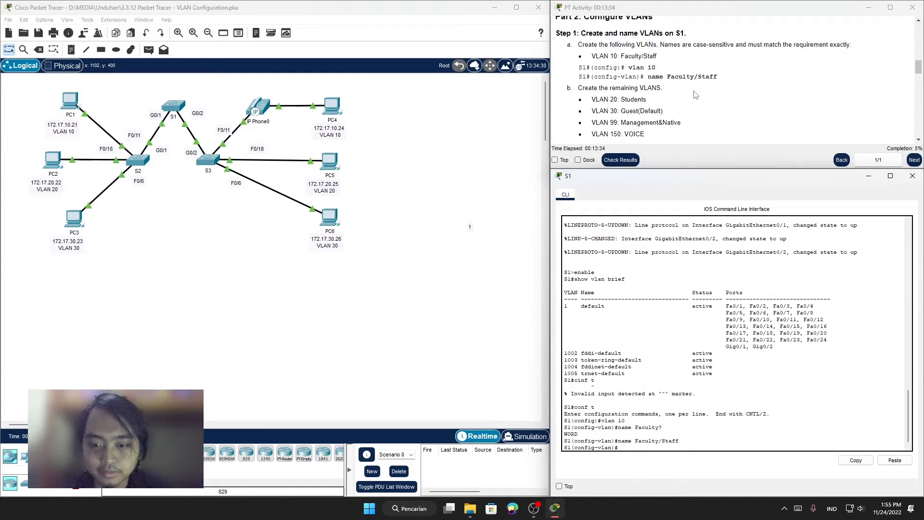
Step: Create VLAN 20 on S1, checking it against the list of remaining VLANs and the example commands in the instructions
type("vlan 20")
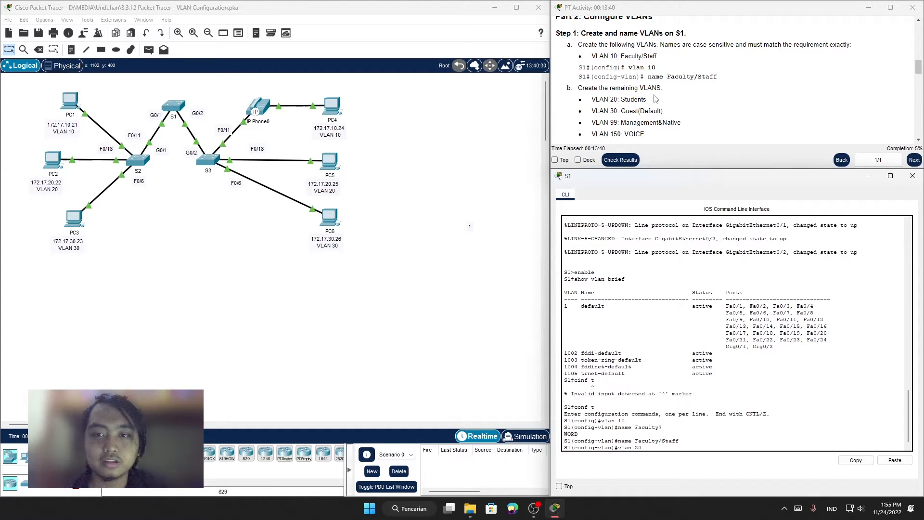
double_click(596, 100)
left_click(614, 124)
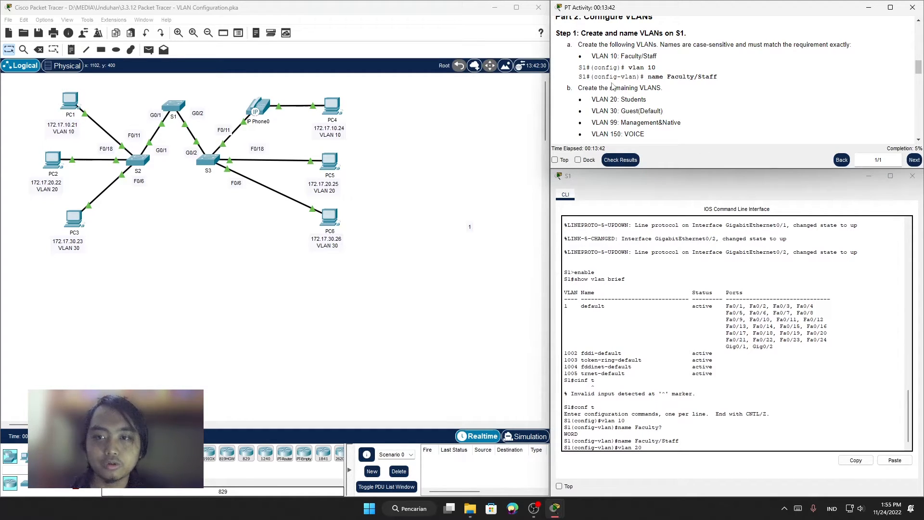
left_click_drag(614, 143, 620, 134)
left_click(679, 91)
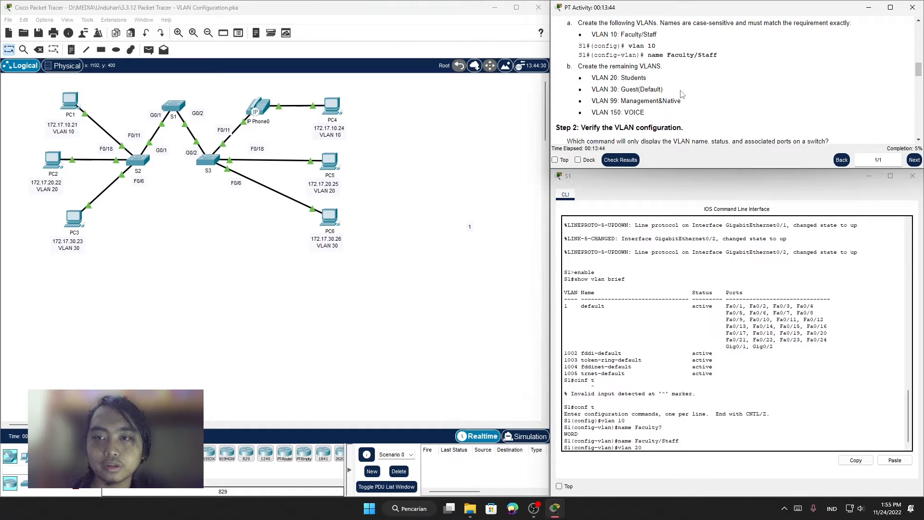
scroll(684, 92, "up", 2)
scroll(684, 92, "down", 1)
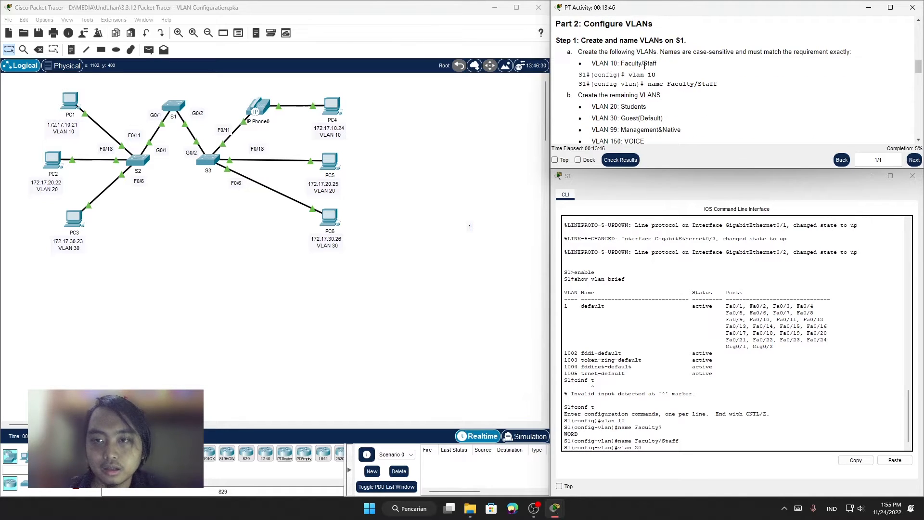
scroll(664, 72, "down", 1)
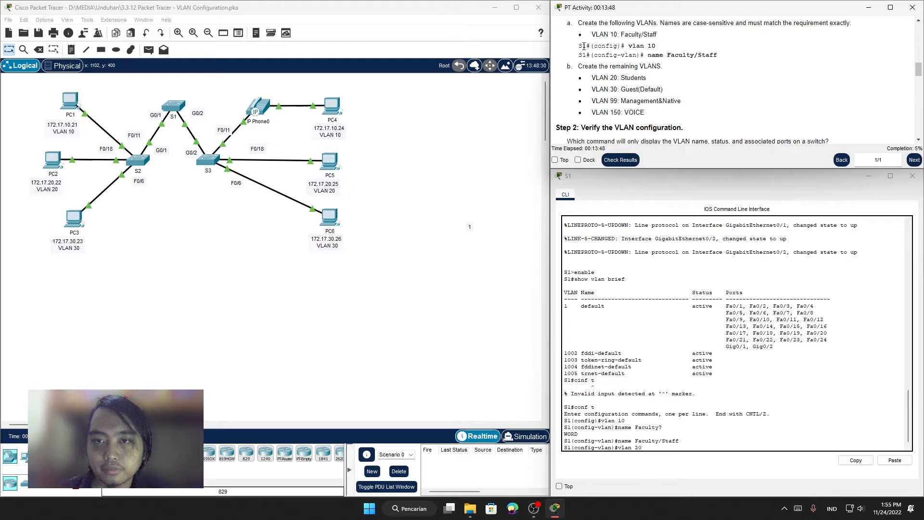
left_click_drag(580, 47, 709, 55)
left_click(704, 76)
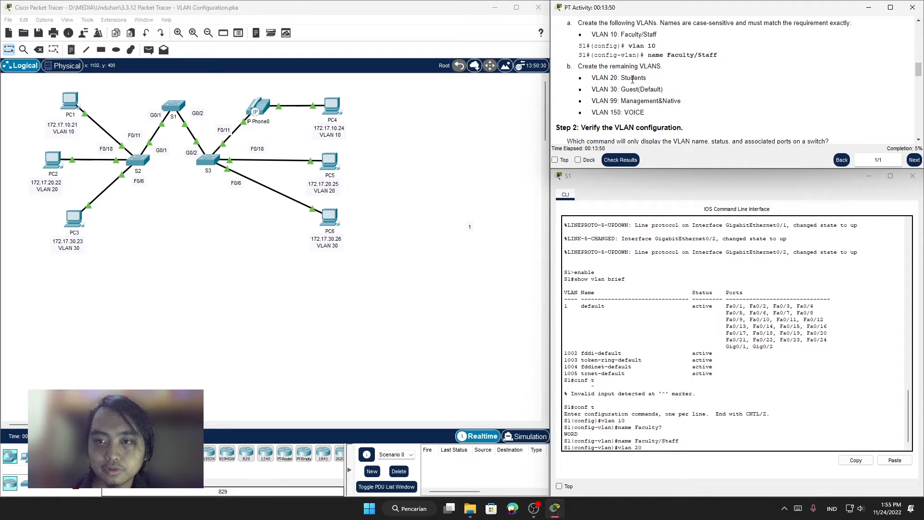
left_click_drag(633, 80, 645, 91)
left_click(636, 109)
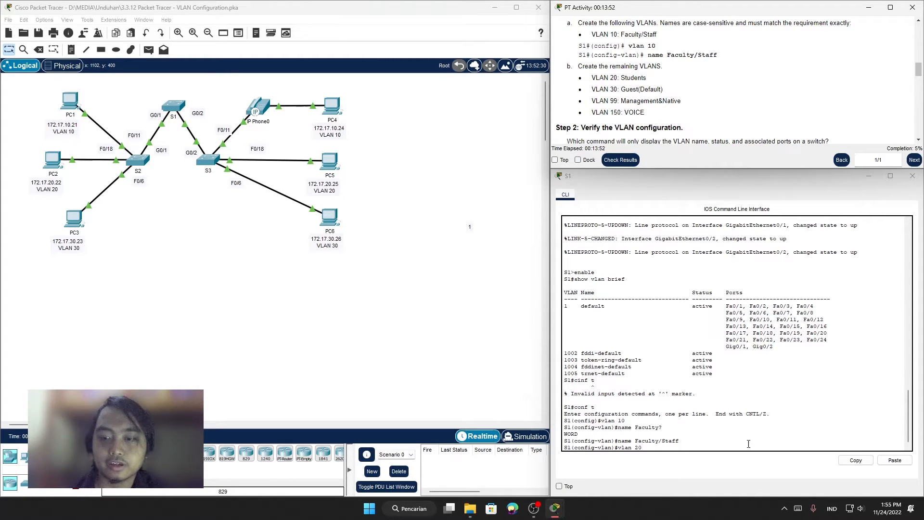
left_click(688, 447)
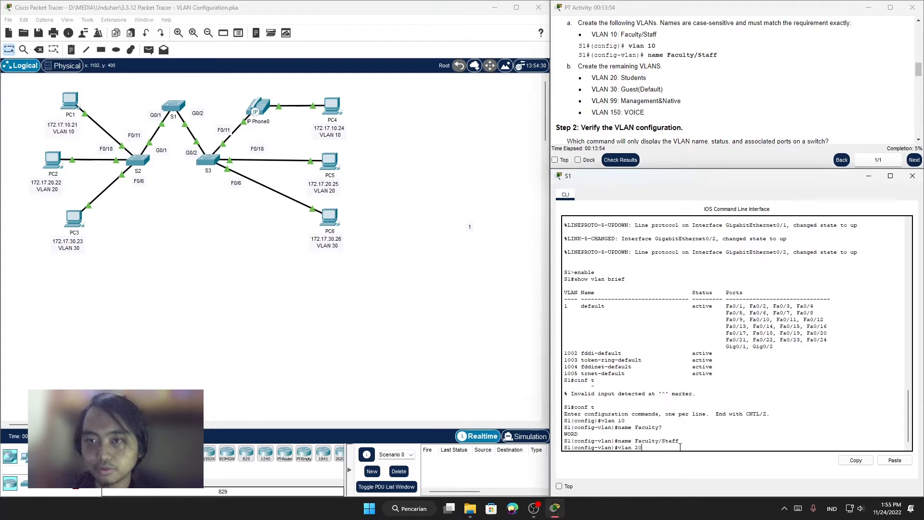
key("Return")
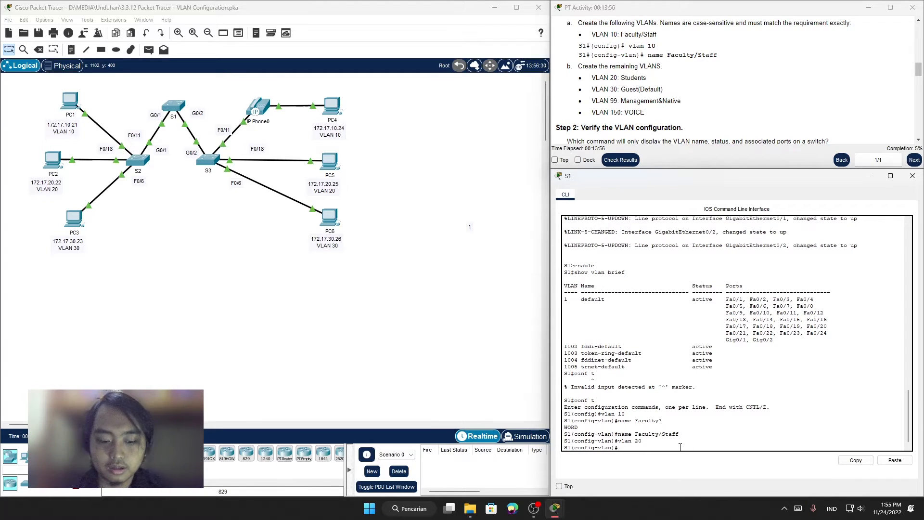
Step: Name VLAN 20 Students with the name command in VLAN configuration mode
type("name St")
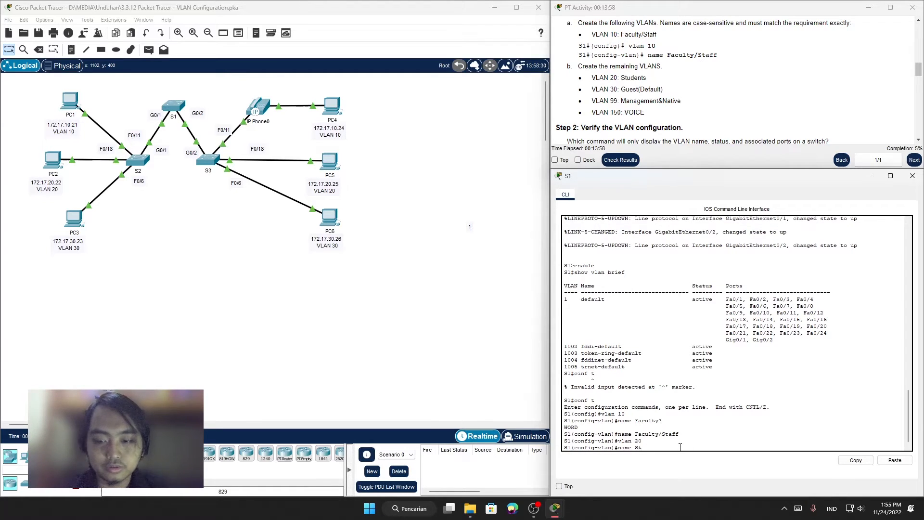
type("udents")
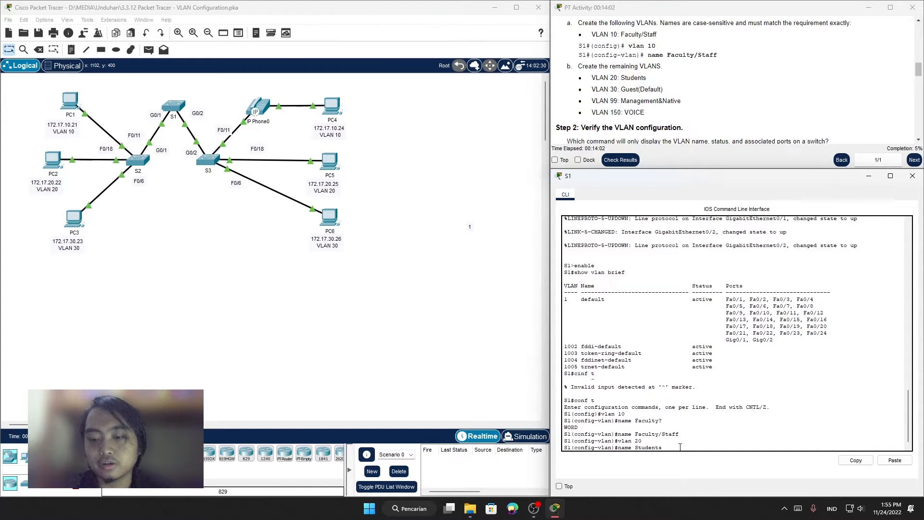
key("Return")
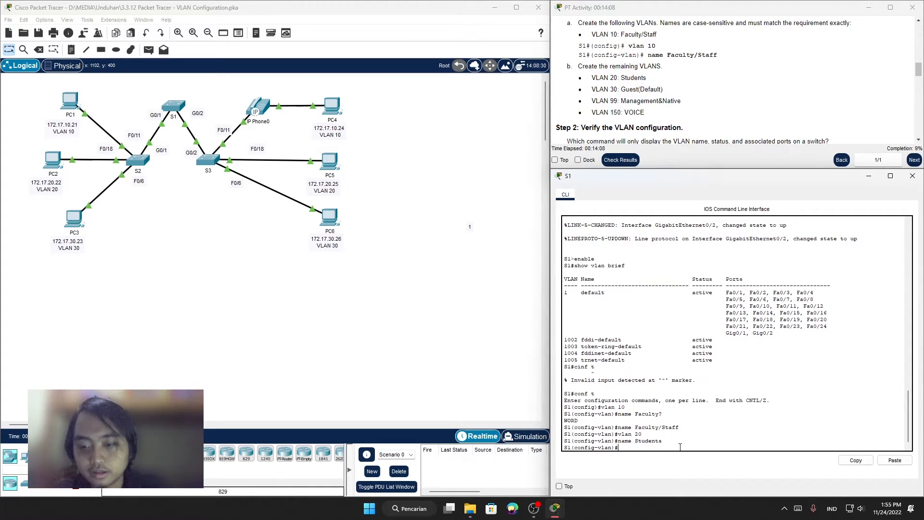
Step: Create VLAN 30 on S1 and name it Guest(Default)
type("vlan")
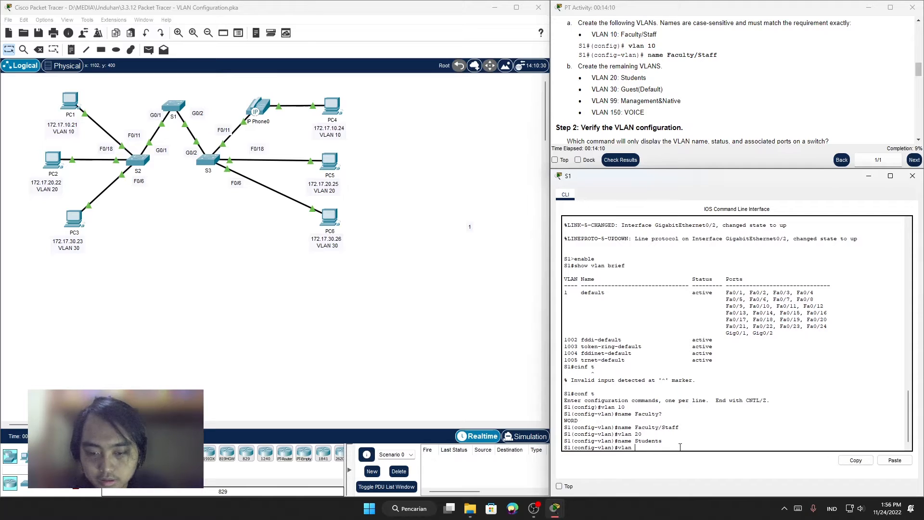
type(" 30")
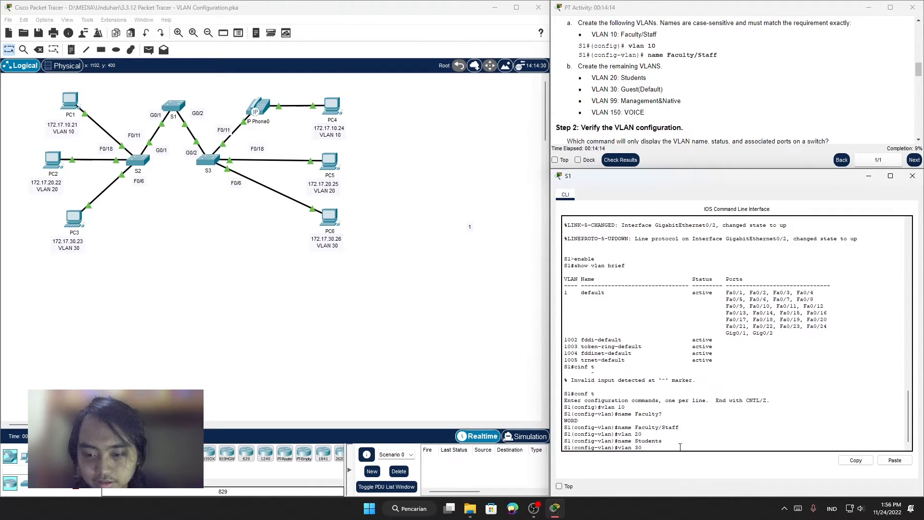
key("Return")
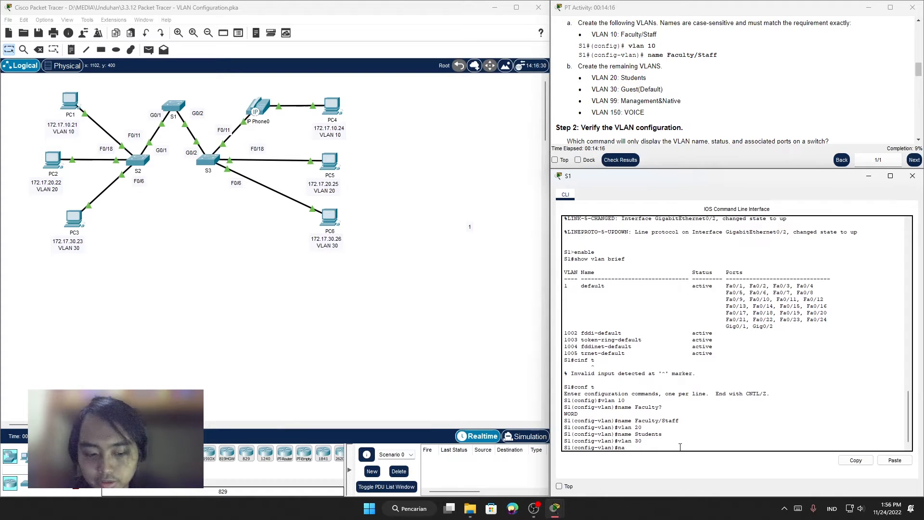
type("name Gu")
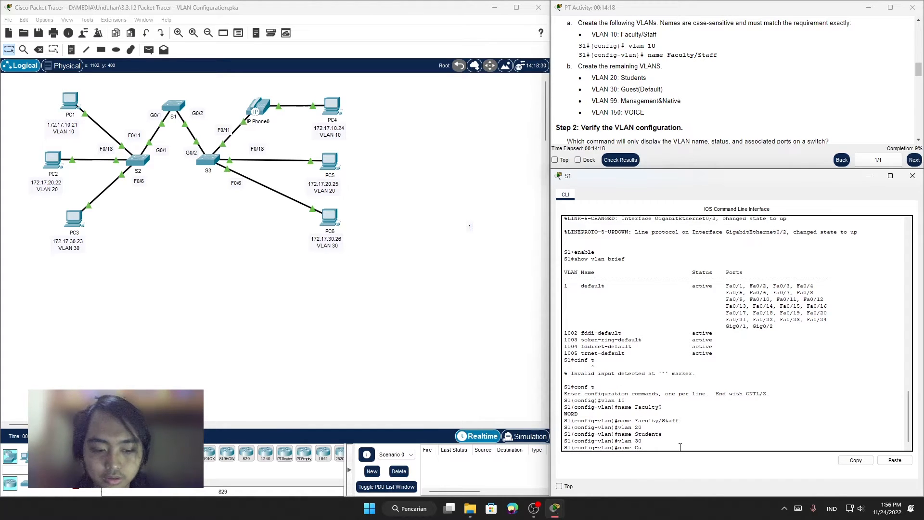
type("est")
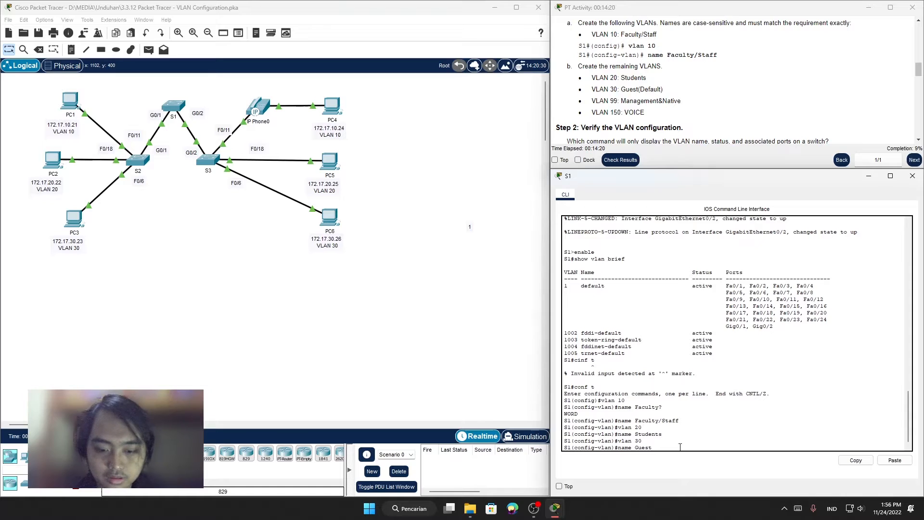
type("(De")
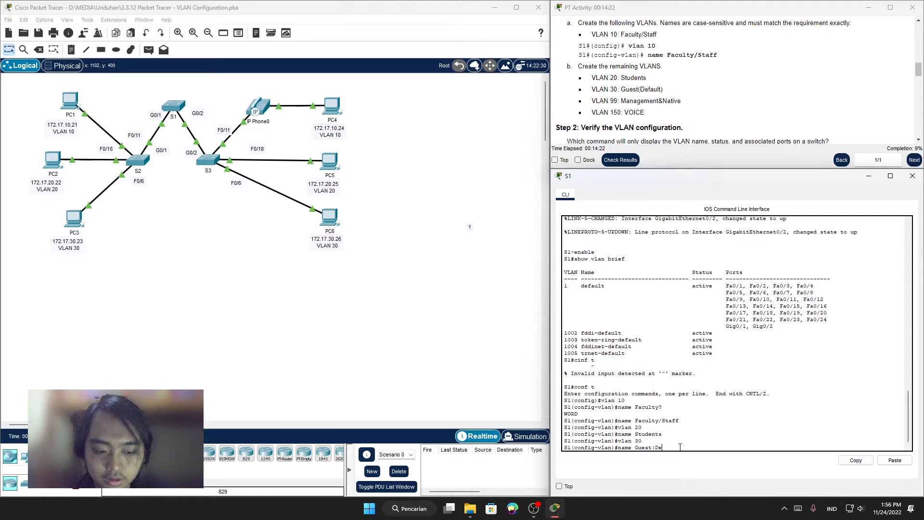
type("fault")
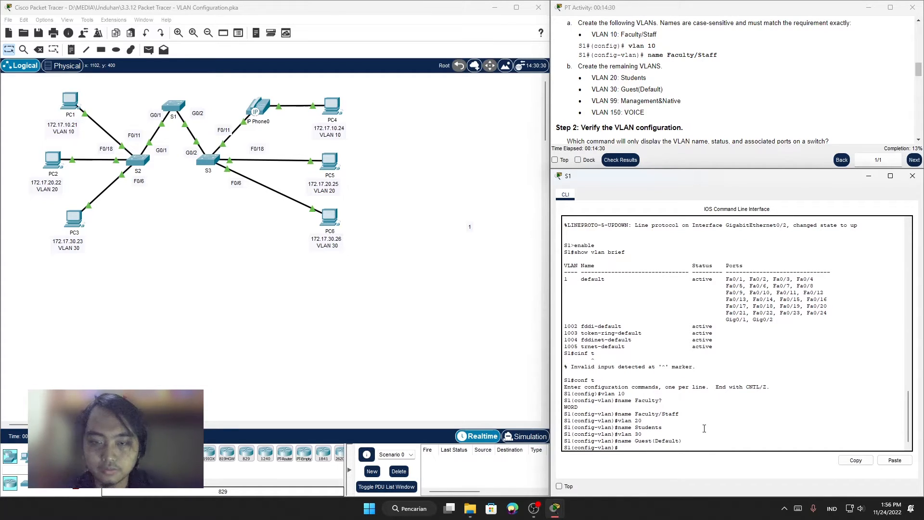
Step: Create VLAN 99 on S1 and name it Management&Native
type("a")
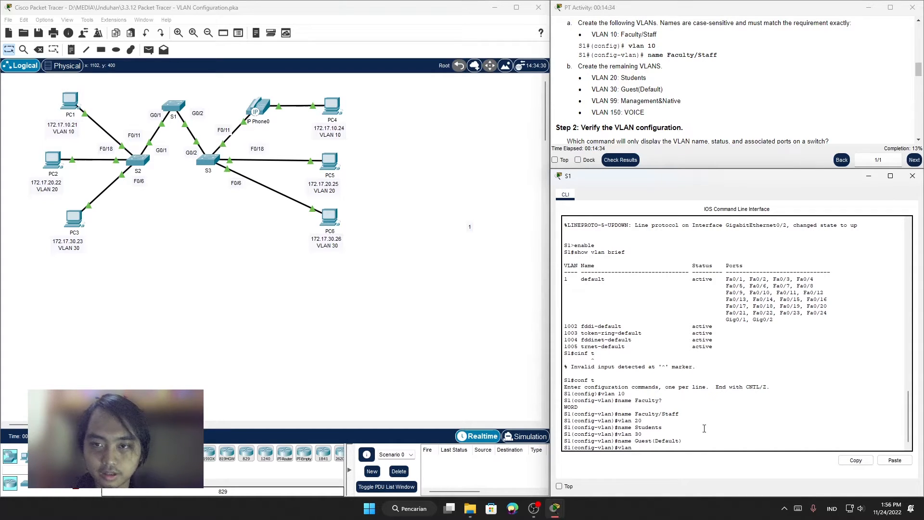
key("Return")
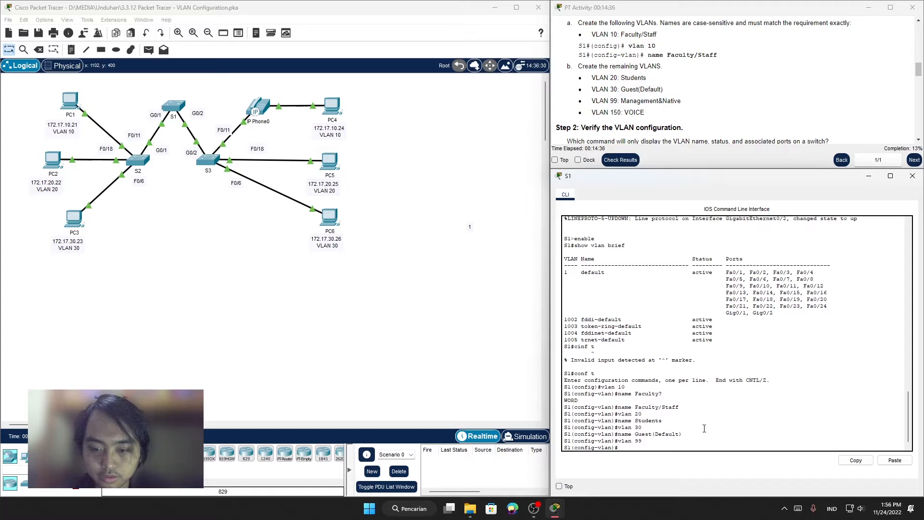
type("name Mana")
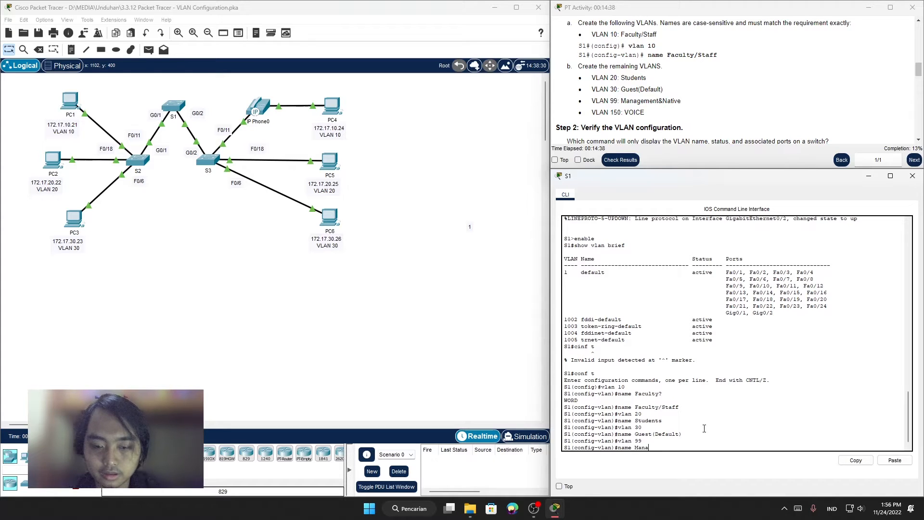
type("gement")
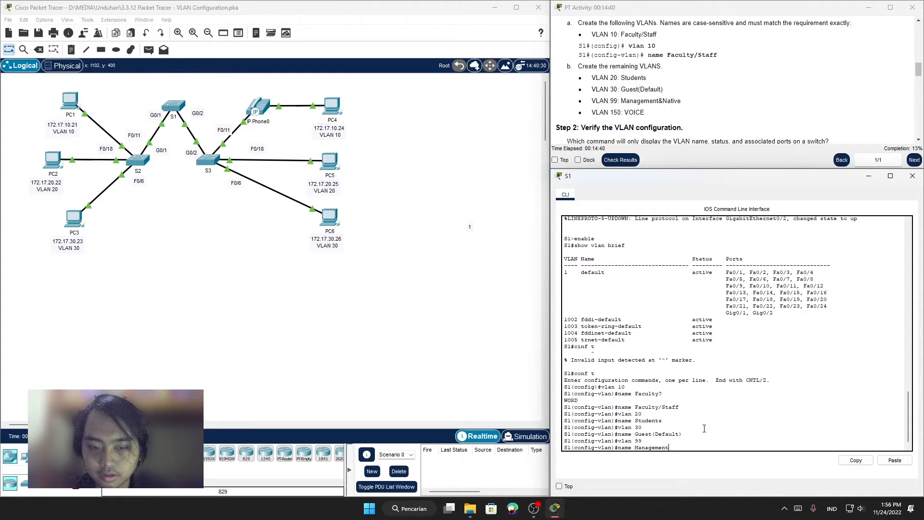
type("&Na")
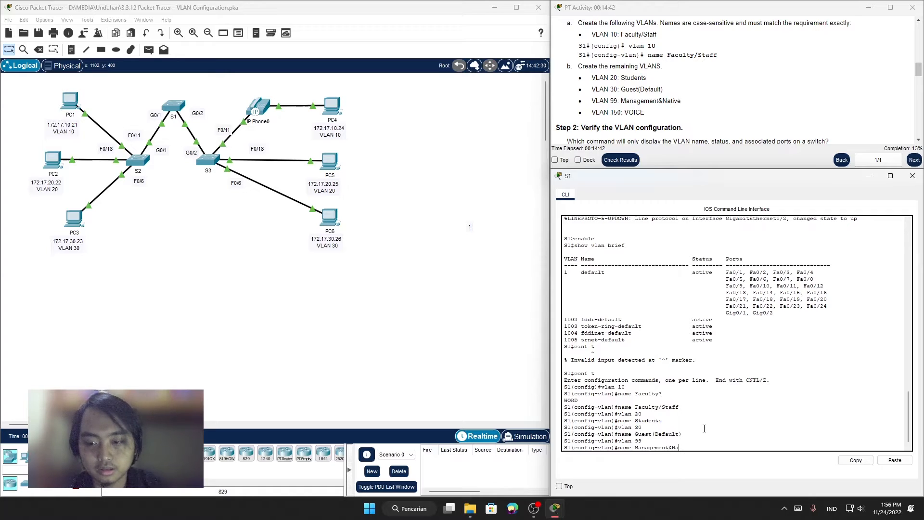
type("tiv")
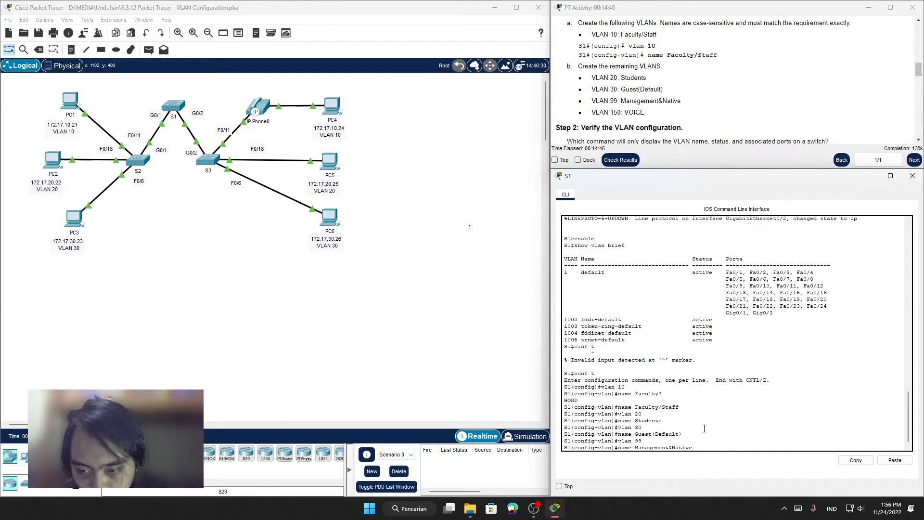
type("e")
key("Return")
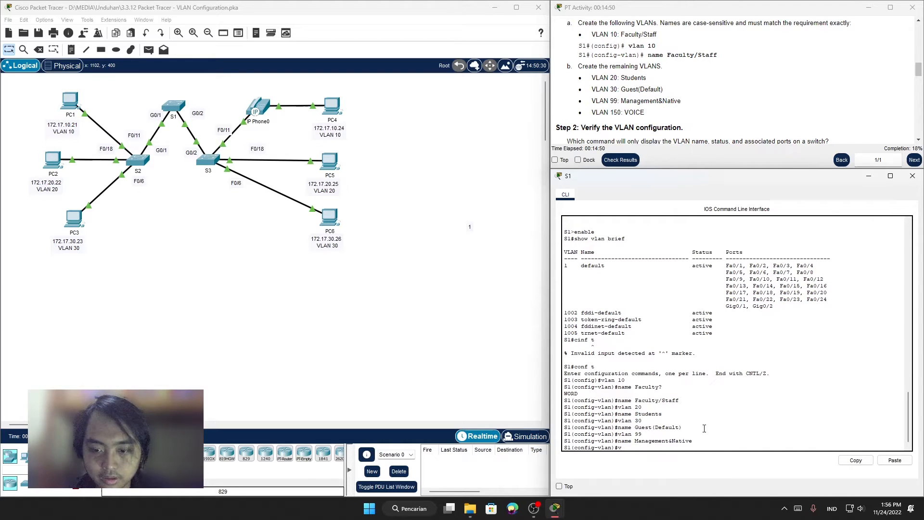
Step: Create VLAN 150 on S1, name it VOICE, and exit VLAN configuration mode
type("vlan 150")
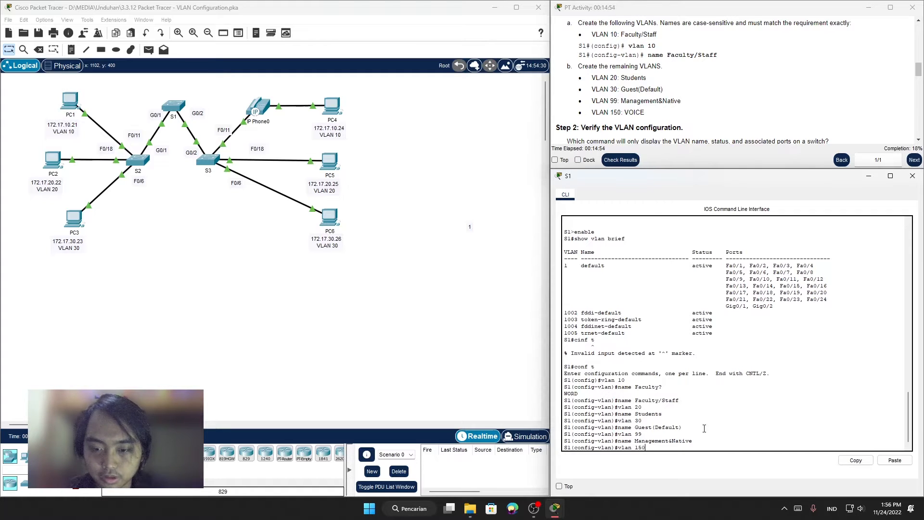
key("Return")
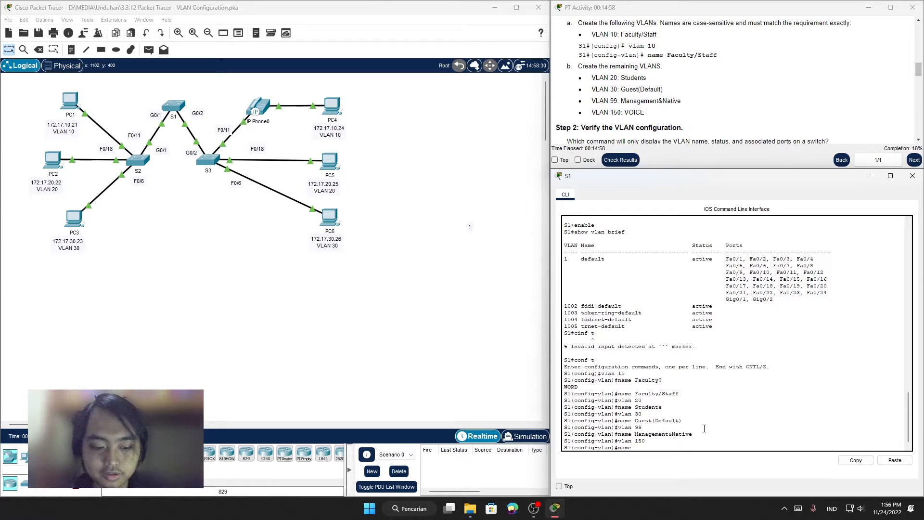
type("name VO")
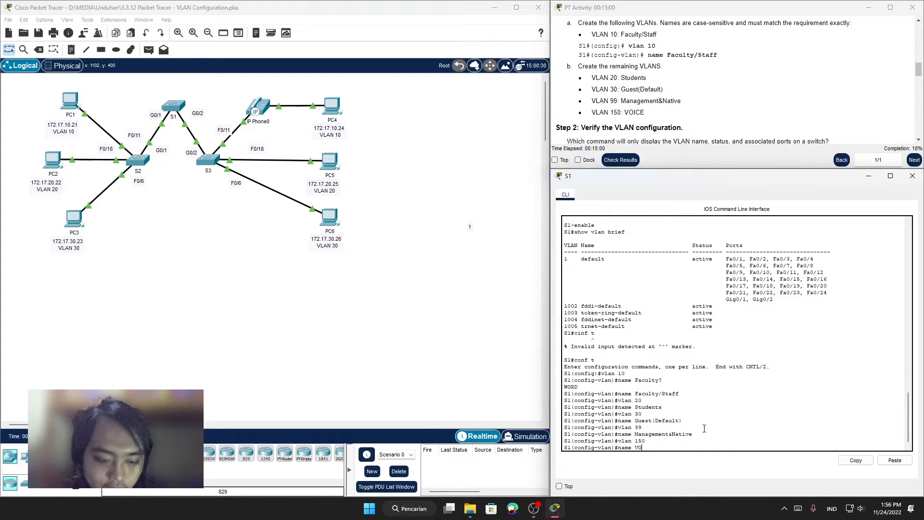
type("ICE")
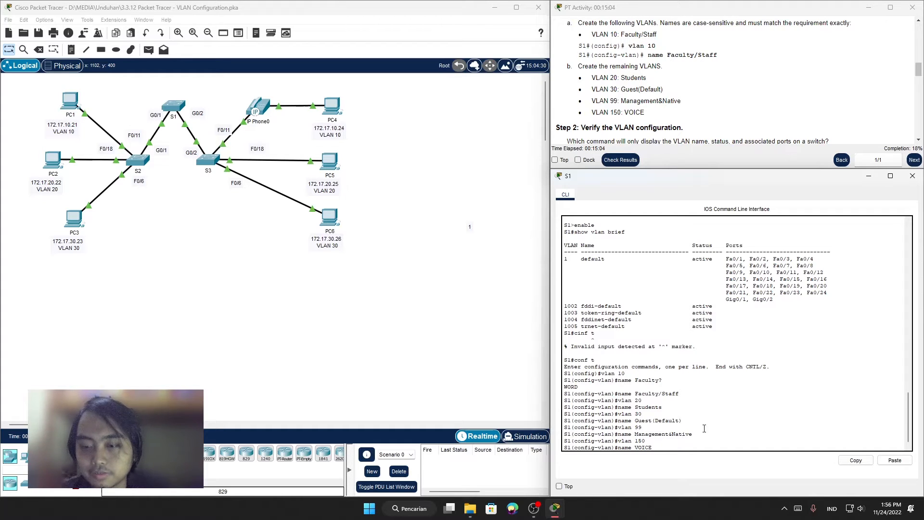
key("Return")
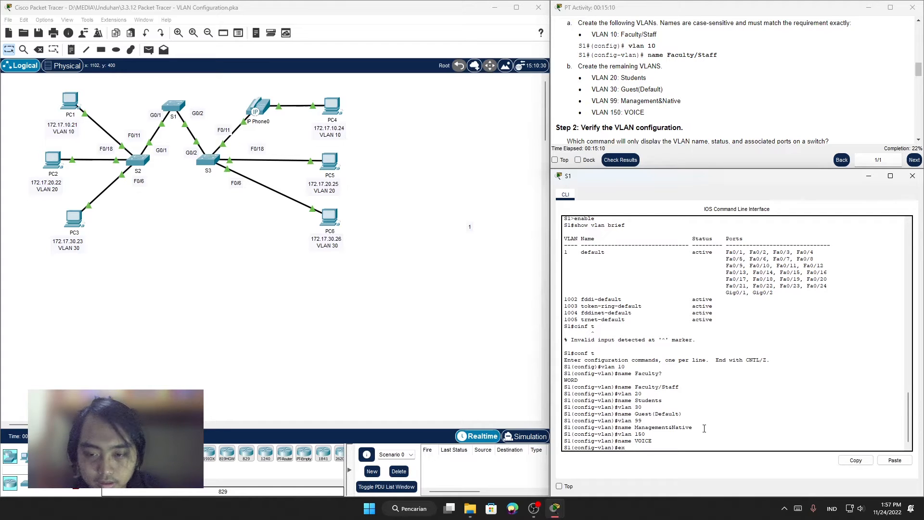
type("exit")
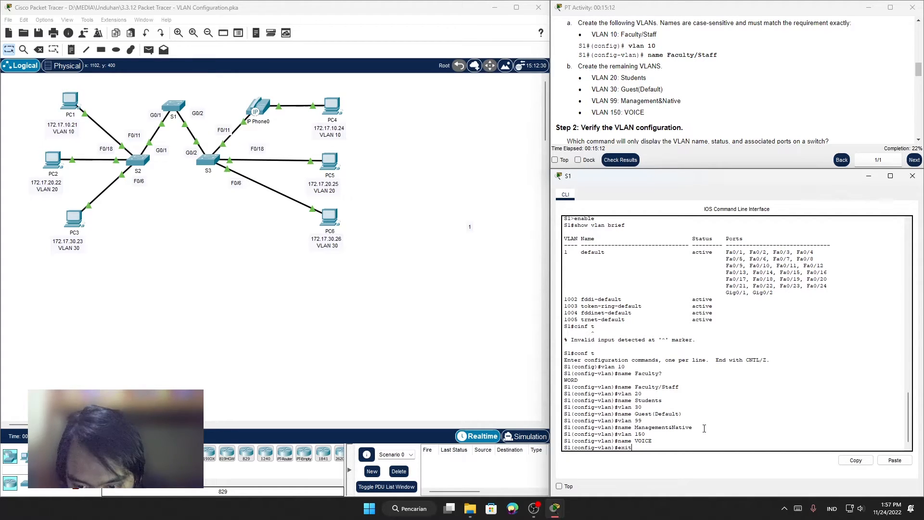
key("Return")
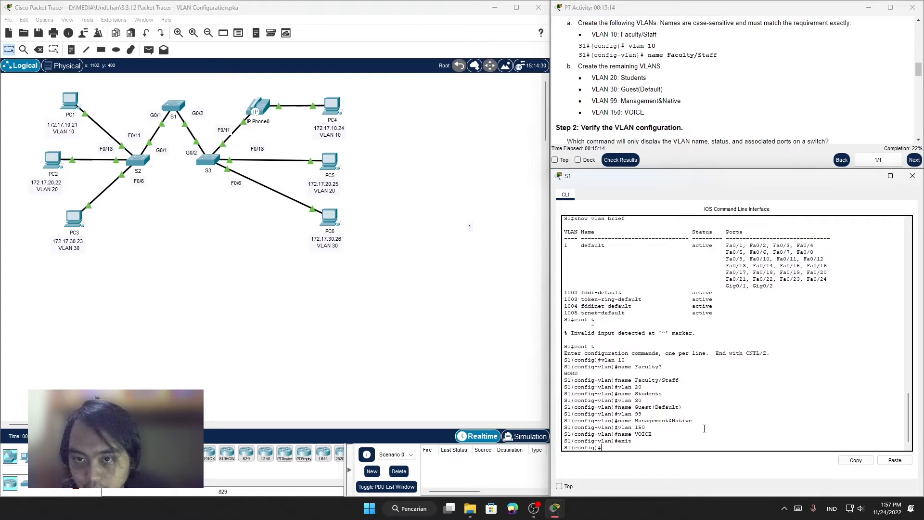
Step: Following the verification step in the instructions, exit S1's global configuration mode and run show vlan brief
scroll(704, 106, "down", 2)
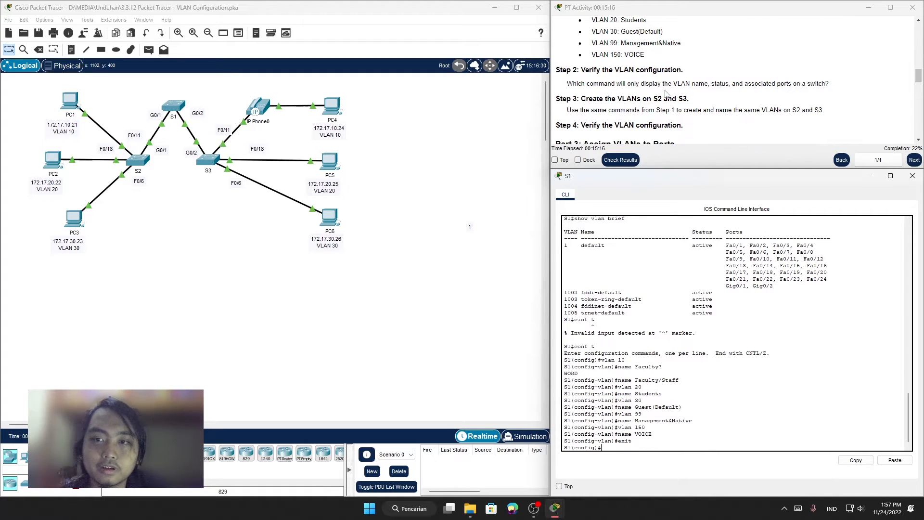
left_click(721, 80)
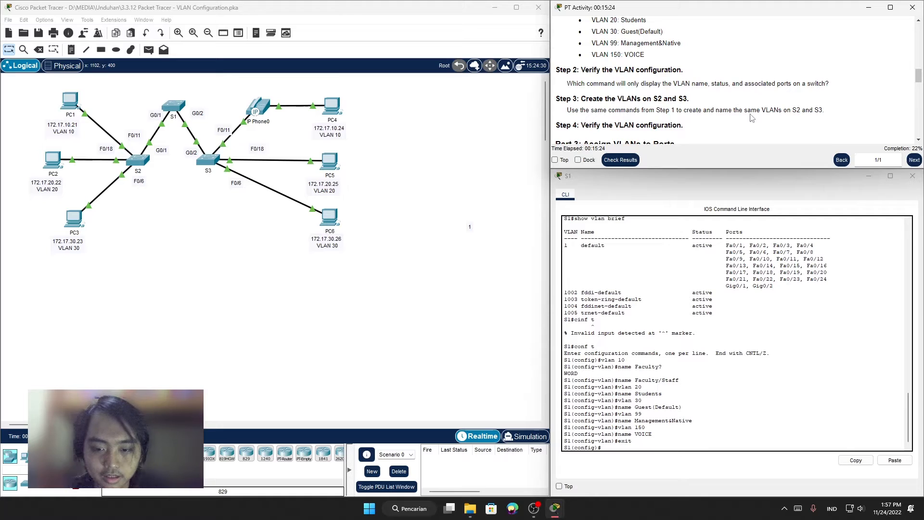
left_click(748, 434)
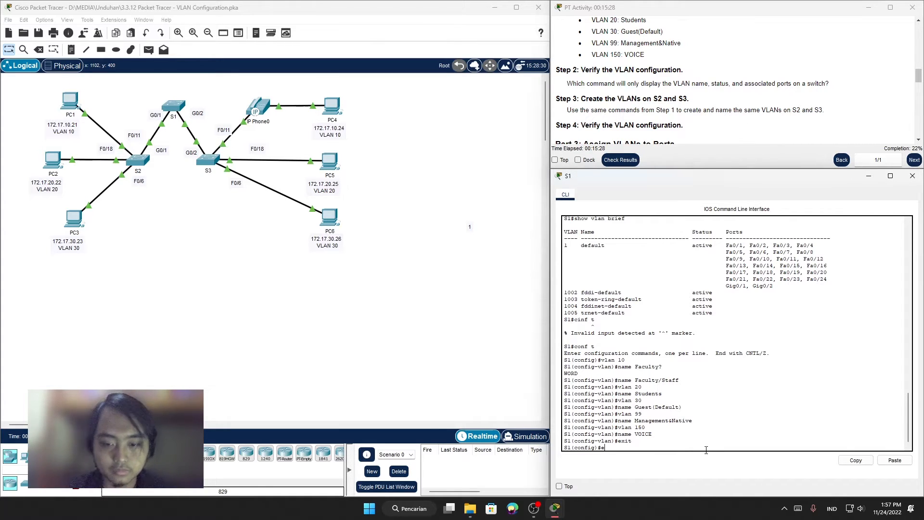
type("exit")
key("Return")
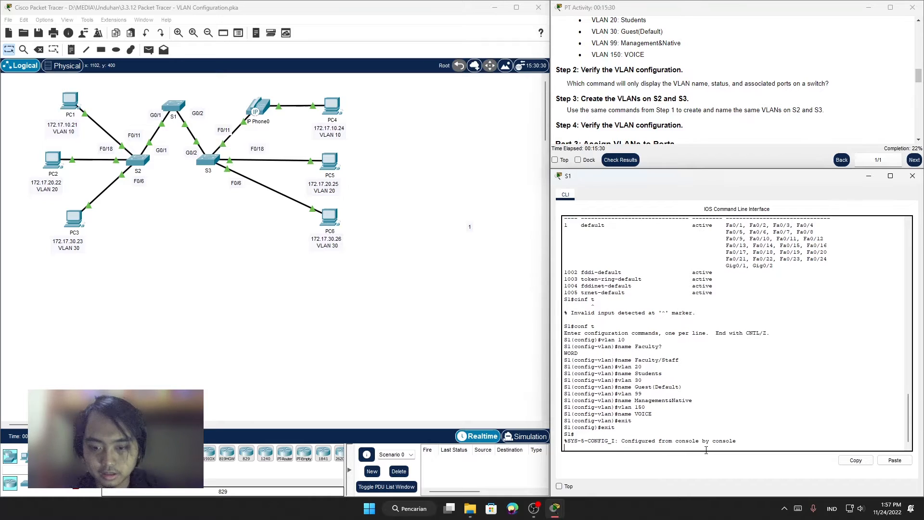
key("Return")
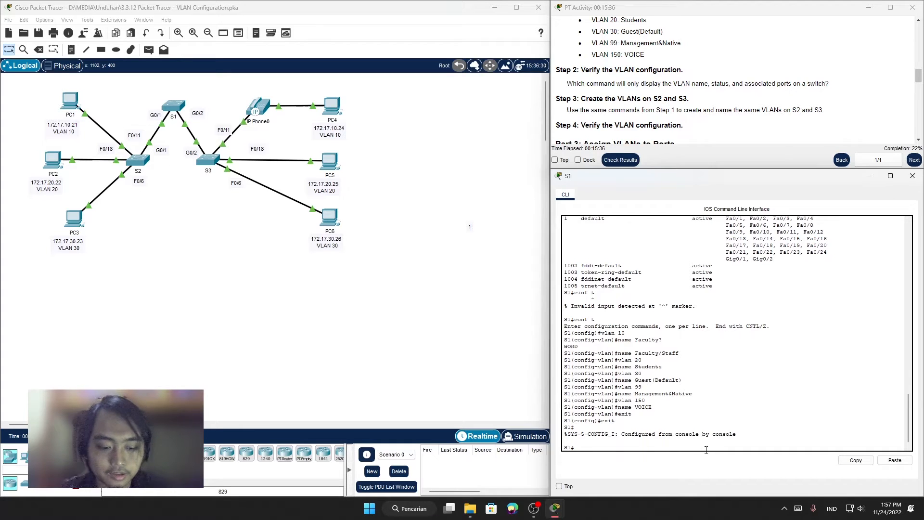
type("show")
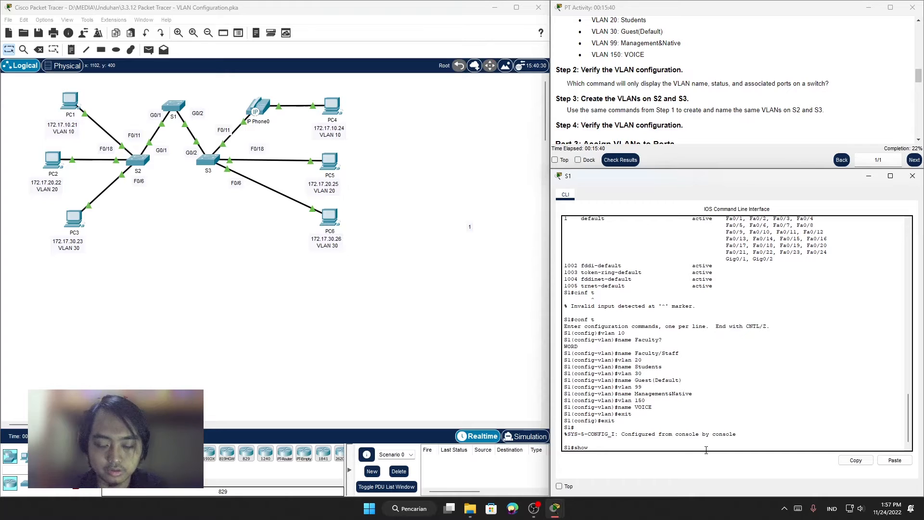
type(" vlan brie")
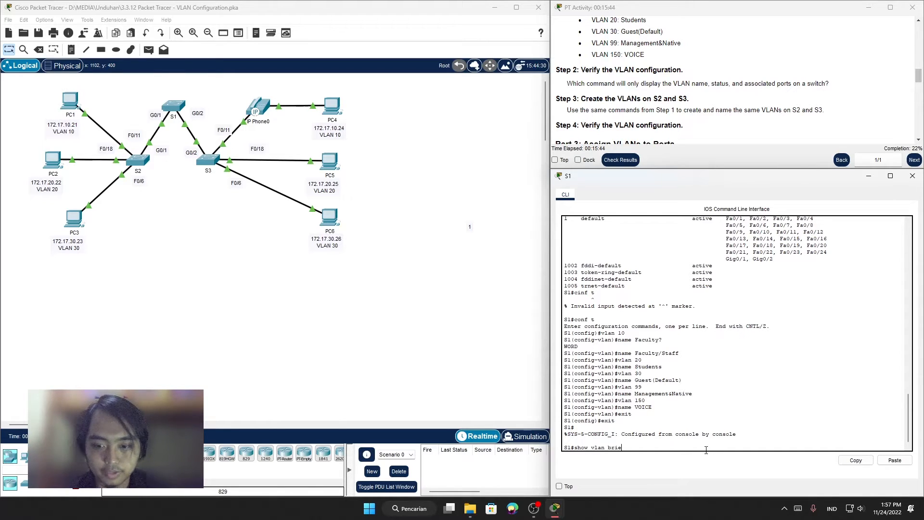
type("f")
key("Return")
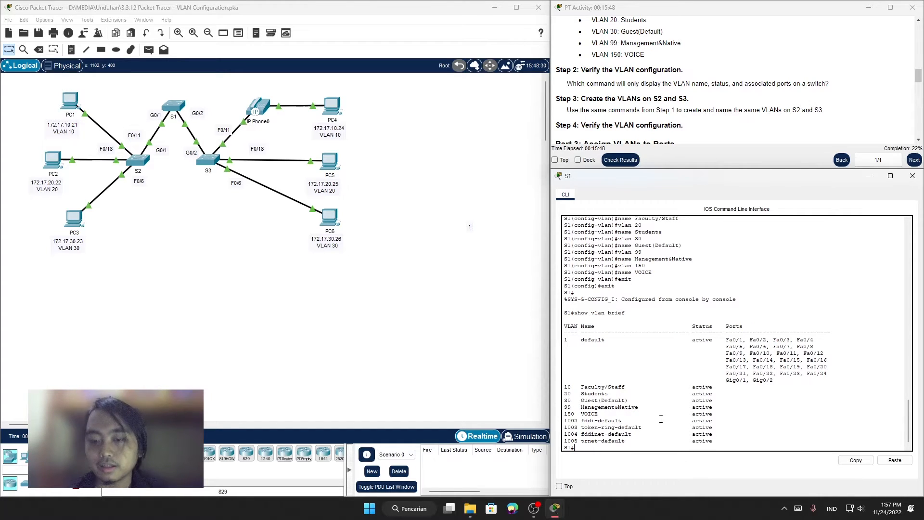
Step: Check the names and statuses of VLANs 10, 20, 30, 99 and 150 in S1's VLAN table
scroll(660, 419, "down", 1)
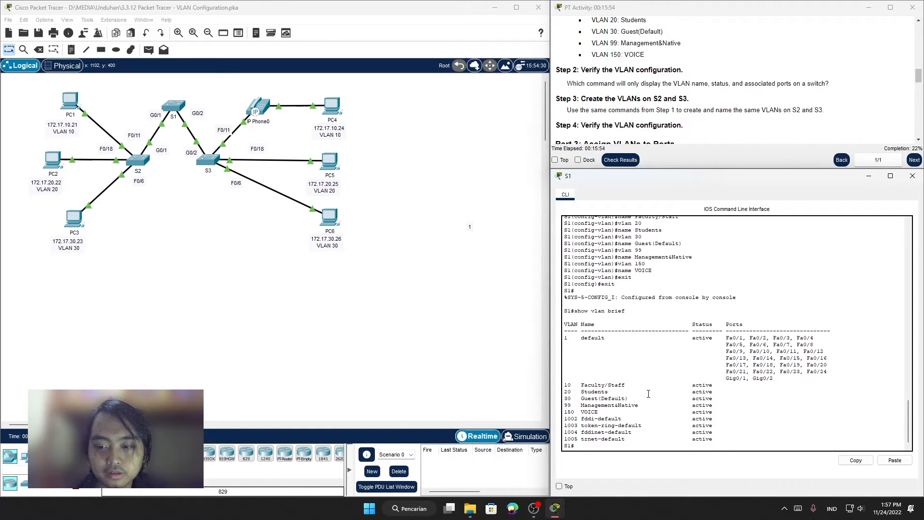
left_click_drag(565, 398, 675, 399)
left_click(629, 413)
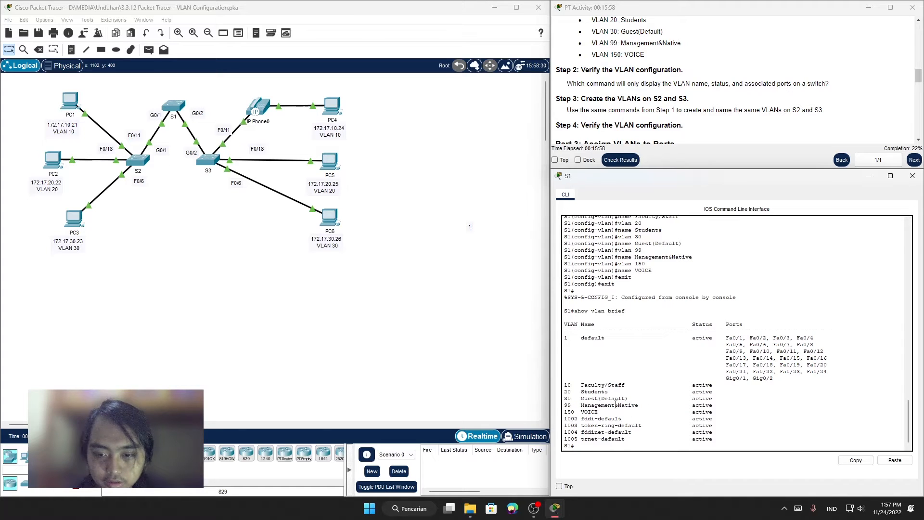
left_click_drag(600, 412, 633, 418)
left_click(623, 415)
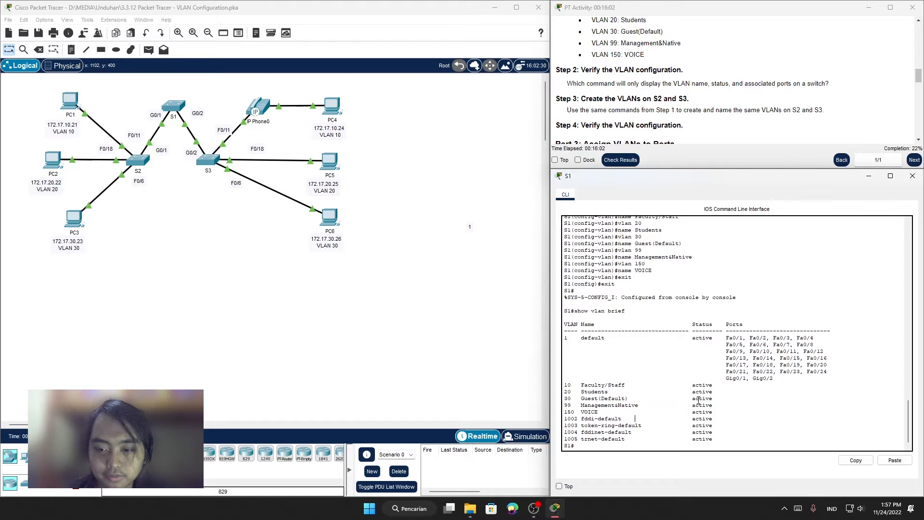
left_click_drag(564, 413, 719, 411)
left_click(610, 414)
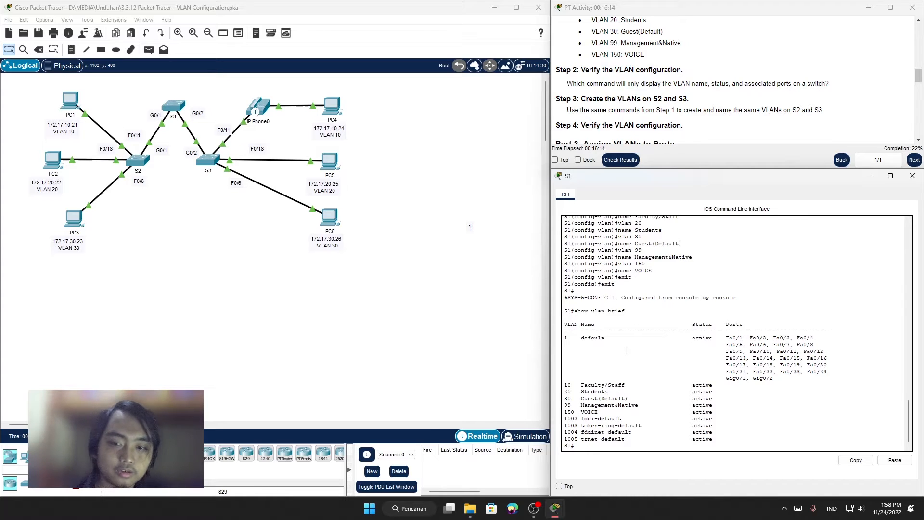
Step: Read the Step 3 instruction on creating the VLANs on S2 and S3 and review the Step 1 commands it refers to
scroll(739, 94, "down", 1)
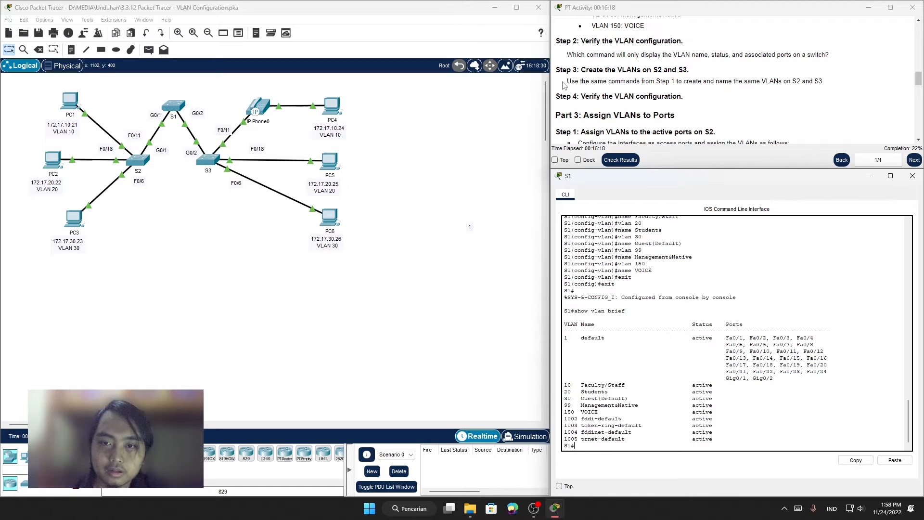
left_click_drag(566, 81, 679, 81)
left_click(735, 80)
scroll(698, 77, "up", 5)
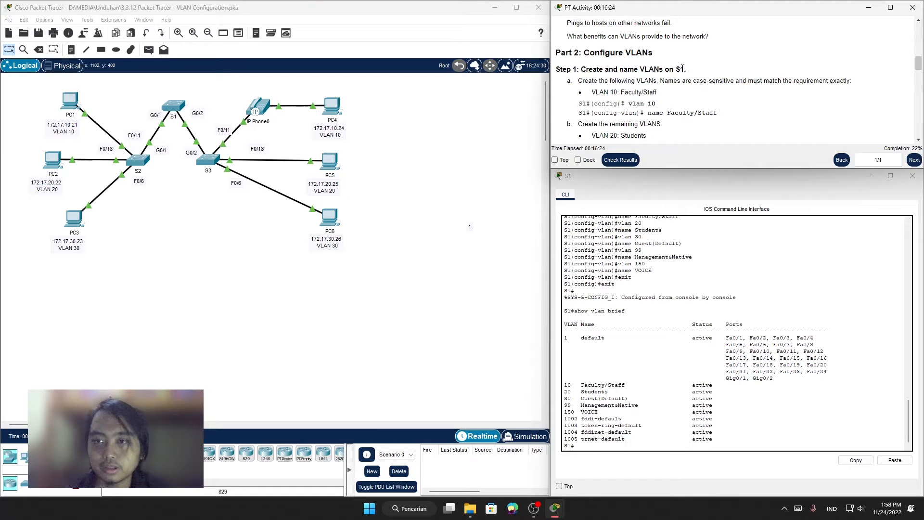
Step: Reread the Step 3 instruction for S2 and go over the VLAN numbers and names listed in Step 1
scroll(684, 68, "down", 3)
scroll(709, 106, "down", 1)
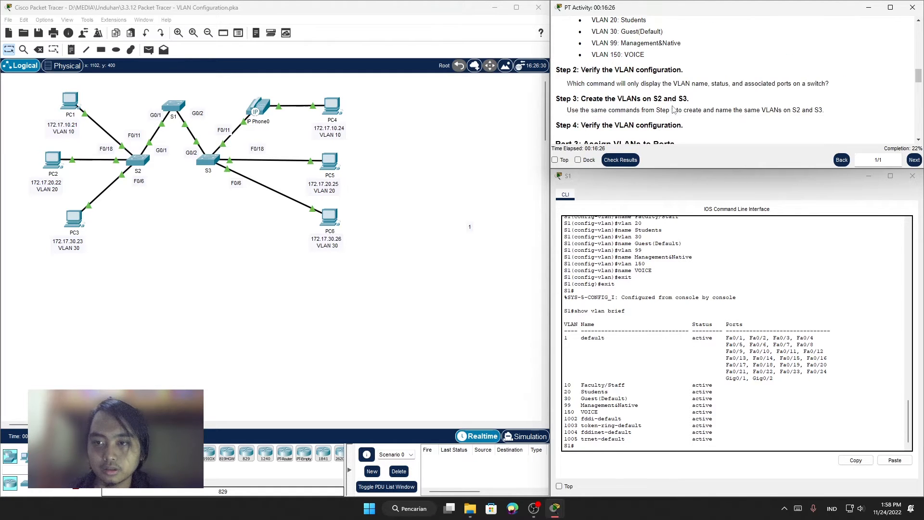
left_click_drag(687, 112, 802, 110)
left_click(736, 112)
left_click(788, 112)
scroll(751, 120, "up", 3)
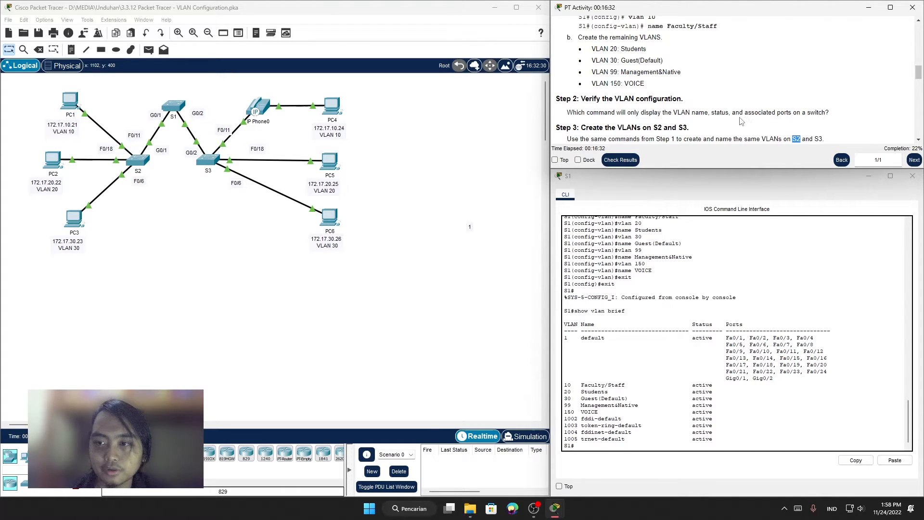
scroll(684, 116, "down", 1)
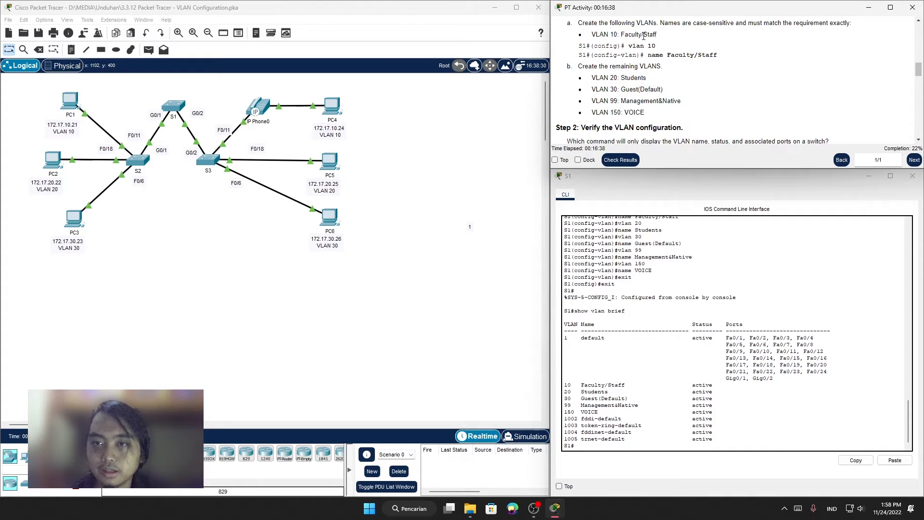
left_click_drag(644, 36, 650, 54)
left_click(646, 113)
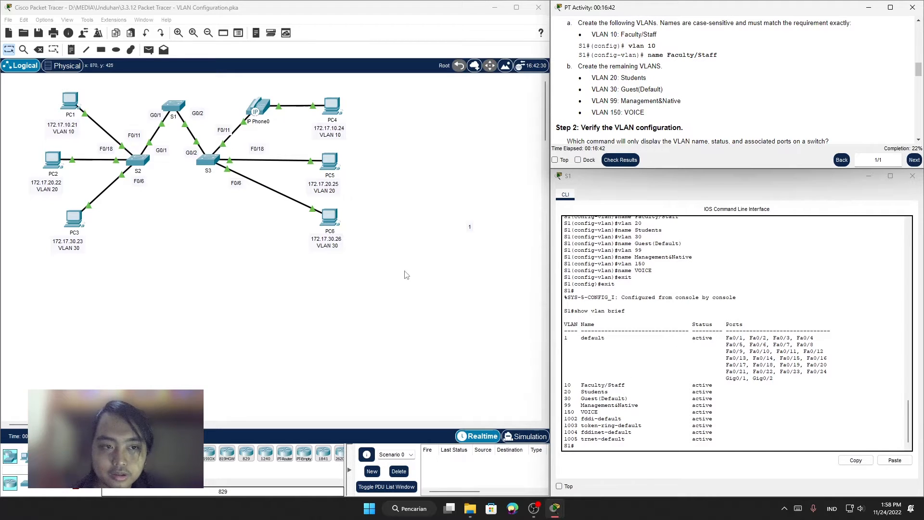
Step: Open the command line of switch S2 and enter privileged EXEC mode
left_click(143, 161)
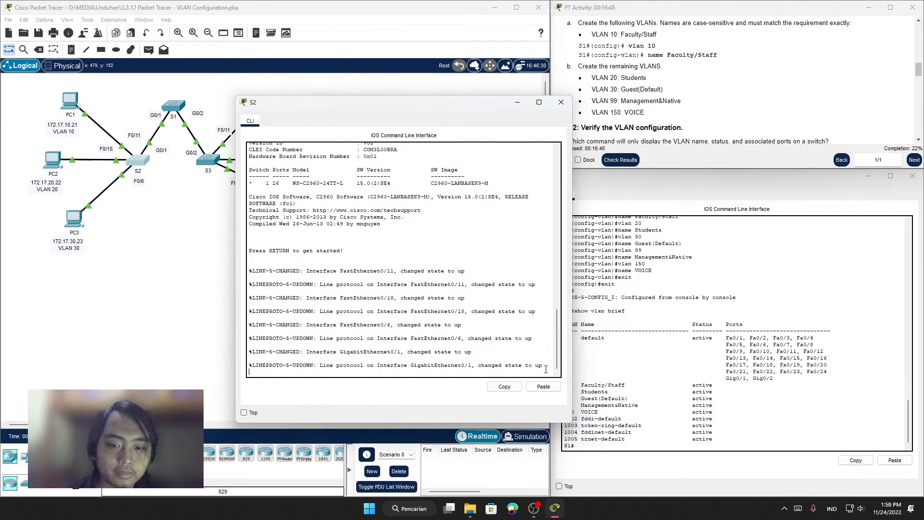
key("Return")
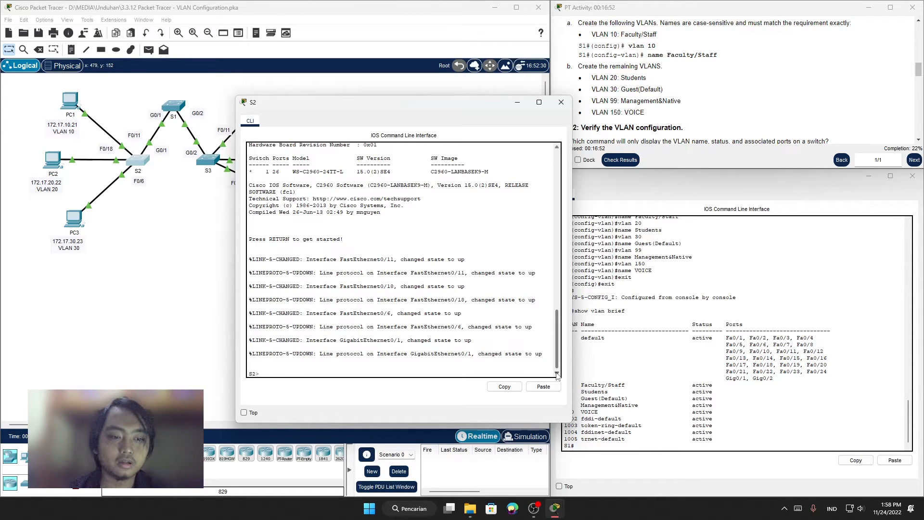
type("enable")
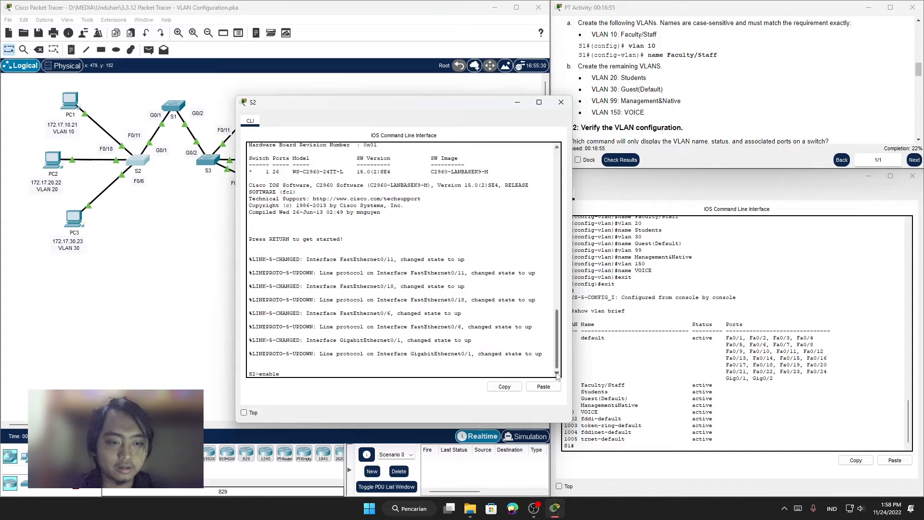
key("Return")
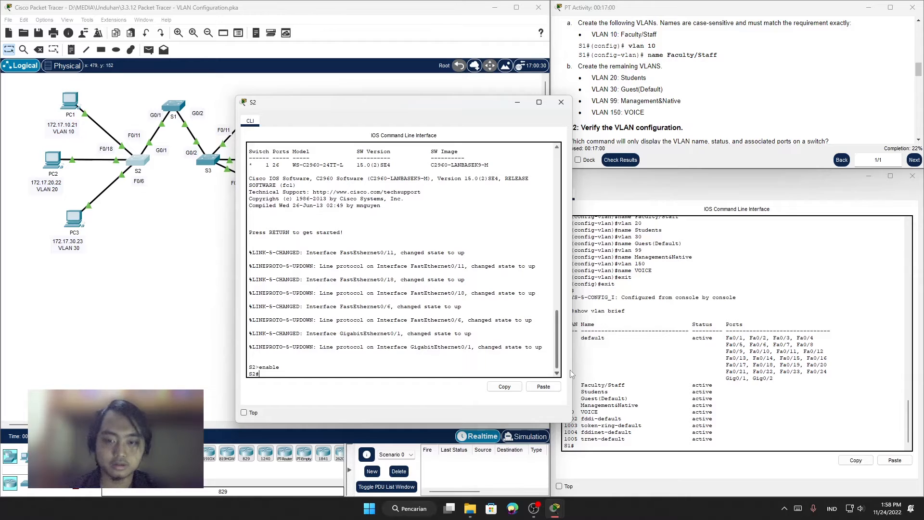
Step: Bring S1's earlier VLAN commands into view as a reference and enter global configuration mode on S2
left_click(751, 347)
scroll(751, 347, "up", 3)
scroll(698, 332, "up", 4)
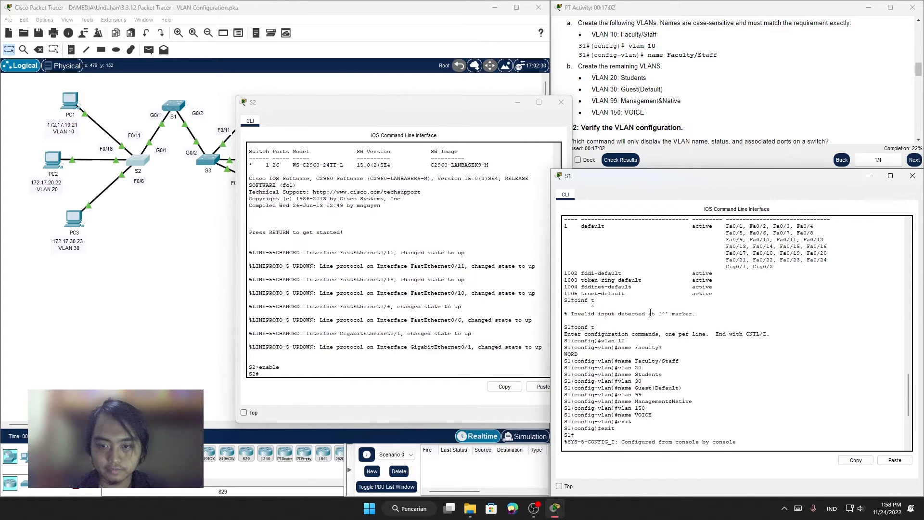
left_click(274, 354)
type("con")
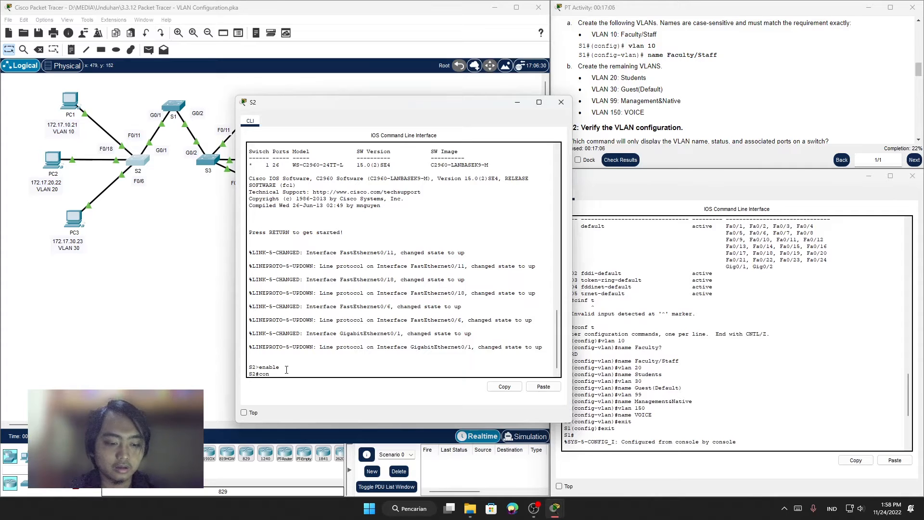
type("f t")
key("Return")
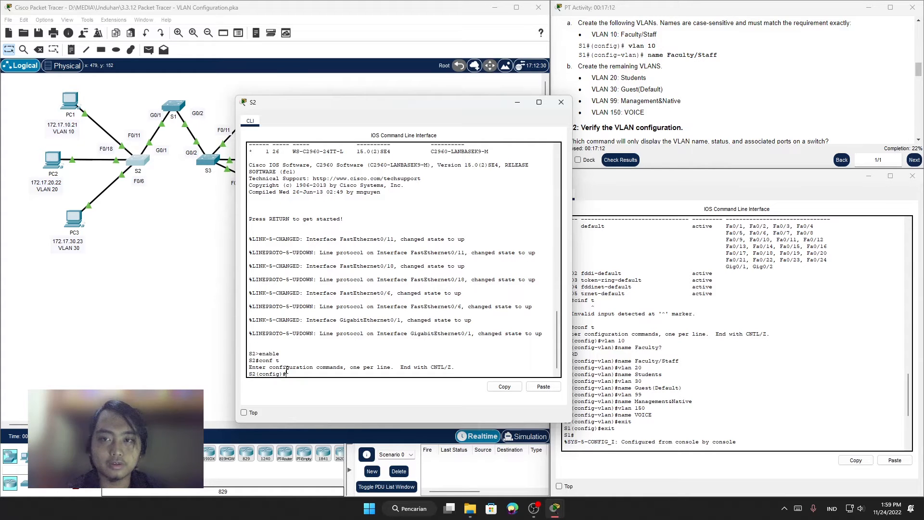
Step: Create VLAN 10 on S2 and name it Faculty/Staff
type("vlan 10")
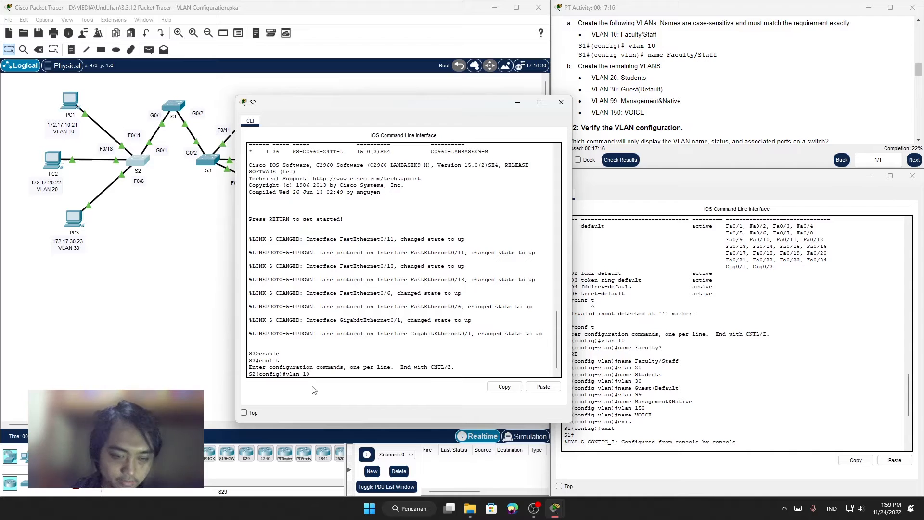
key("Return")
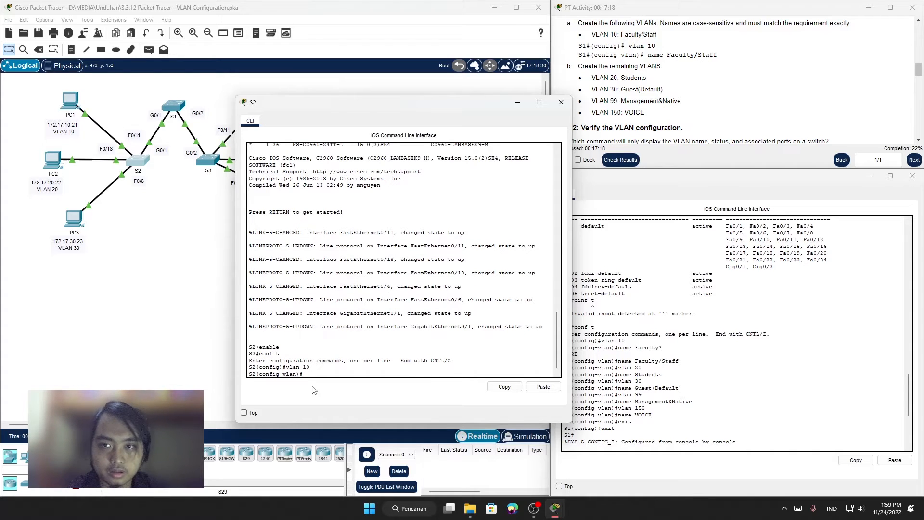
type("name F")
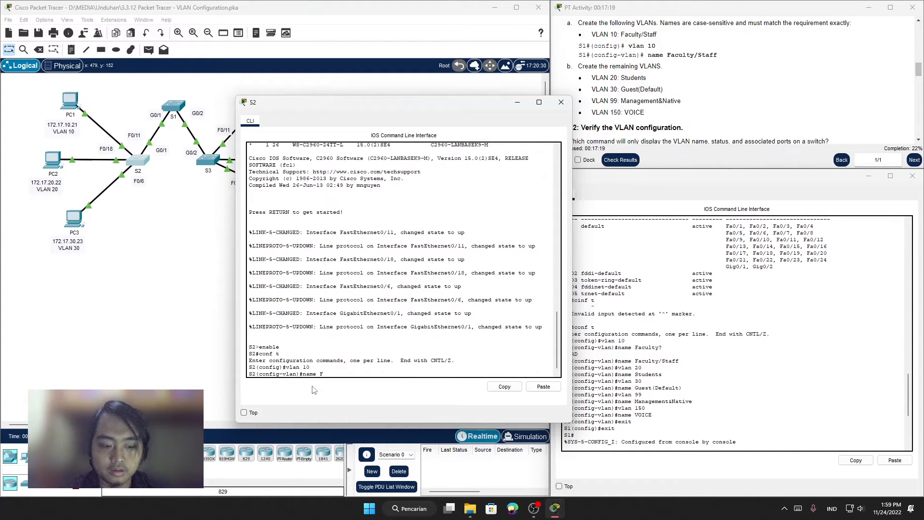
type("aculty")
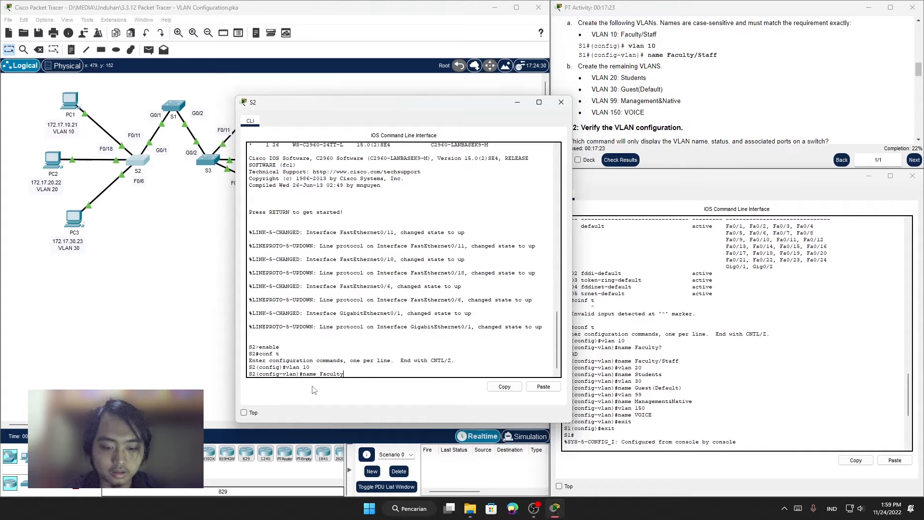
type("/Staff")
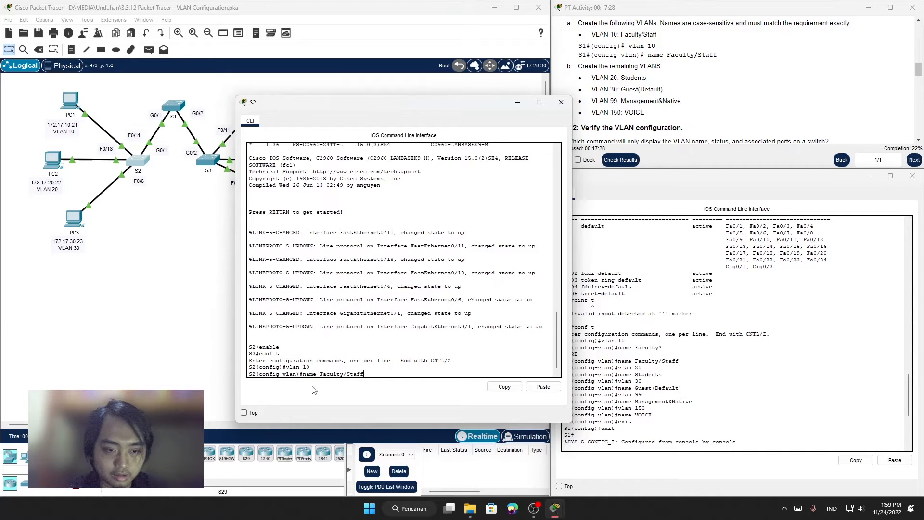
key("Return")
Step: Create VLAN 20 on S2 and name it Students
type("vlan)#vlan")
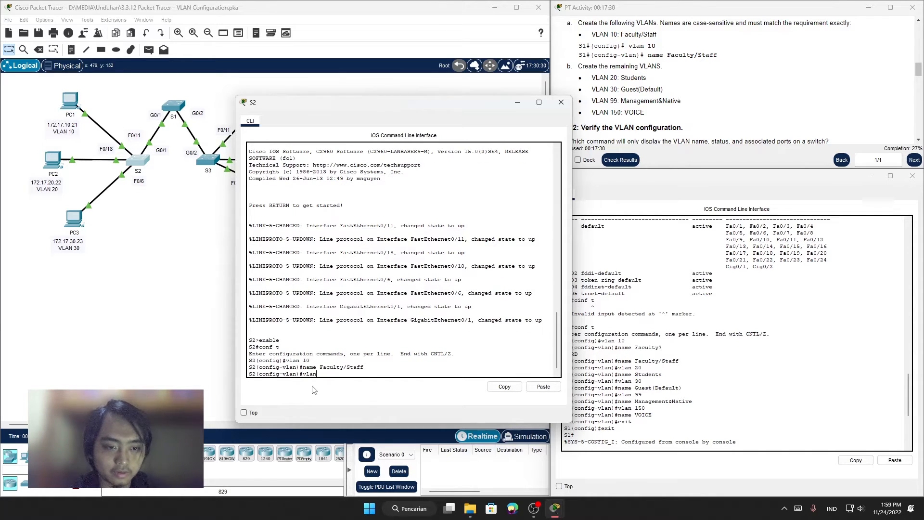
type(" 20")
key("Return")
type("nfig-vlan)#n")
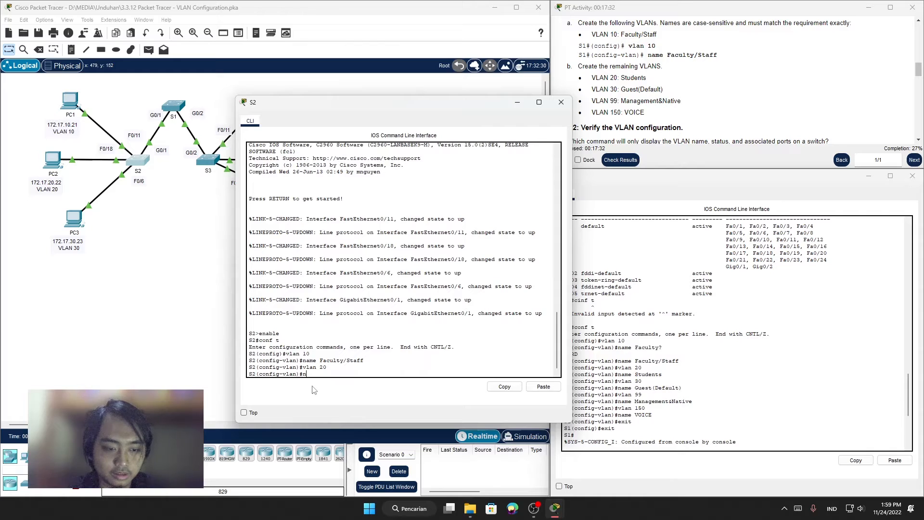
type("ame")
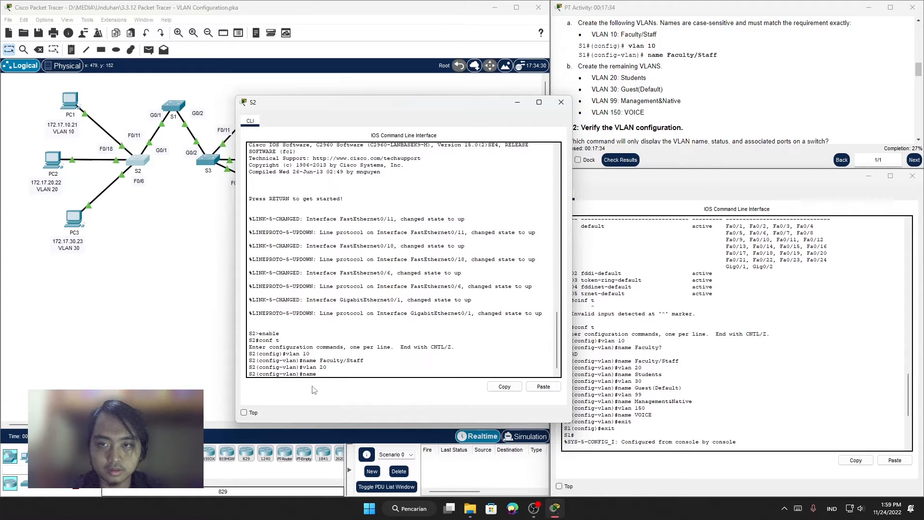
type(" Stu")
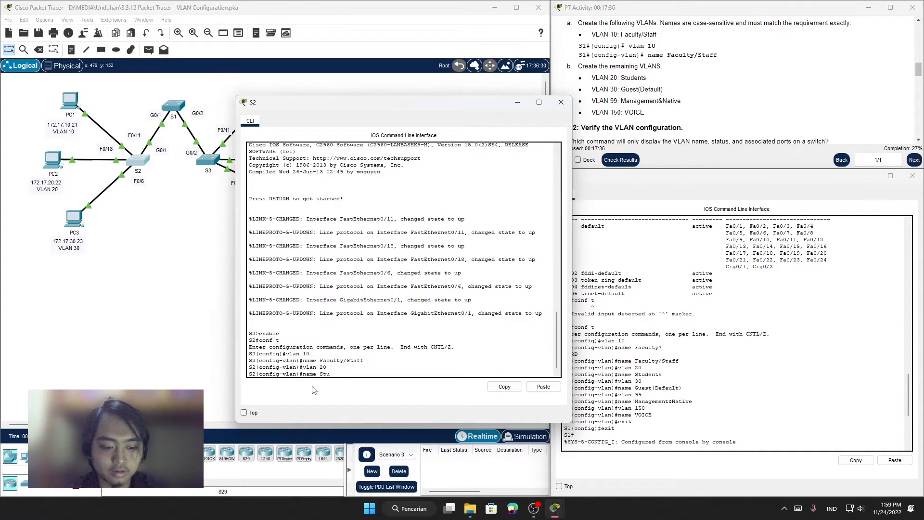
type("dents")
key("Return")
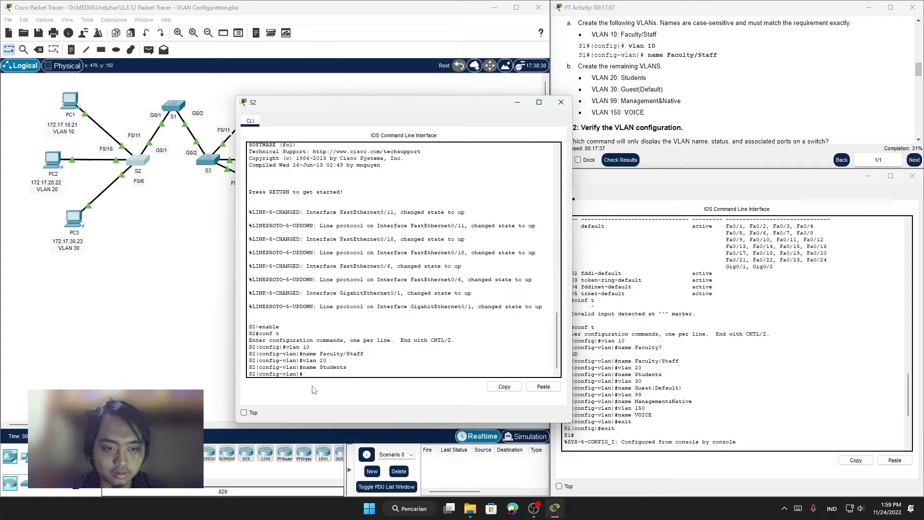
Step: Create VLAN 30 on S2 and name it Guest(Default)
type("vlan")
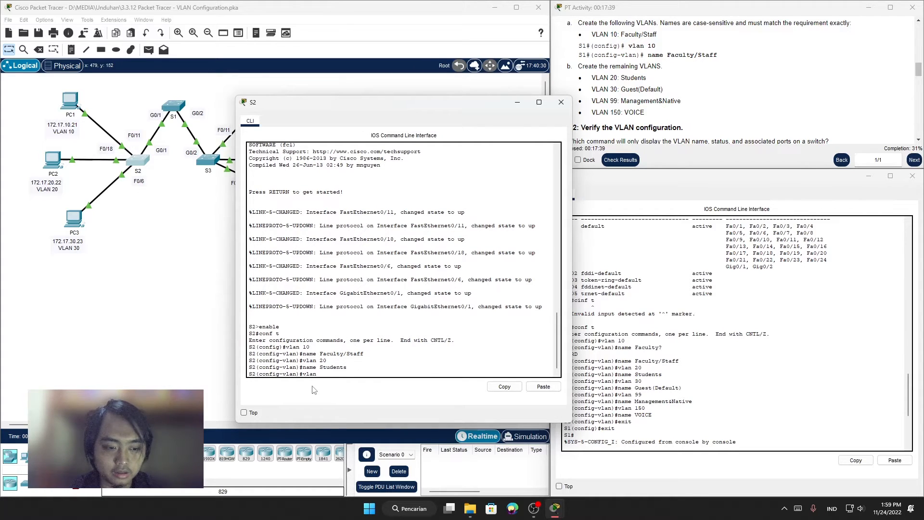
type(" 30")
key("Return")
type("name Guest")
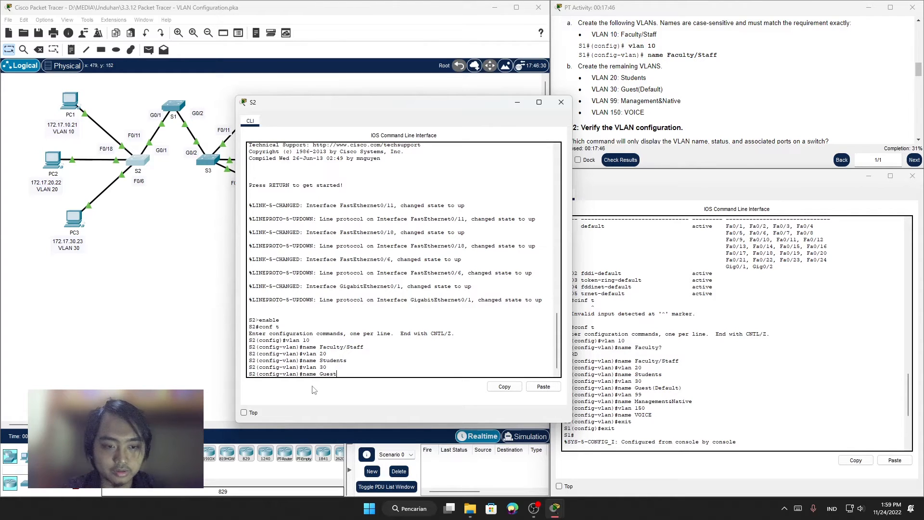
type("fault)")
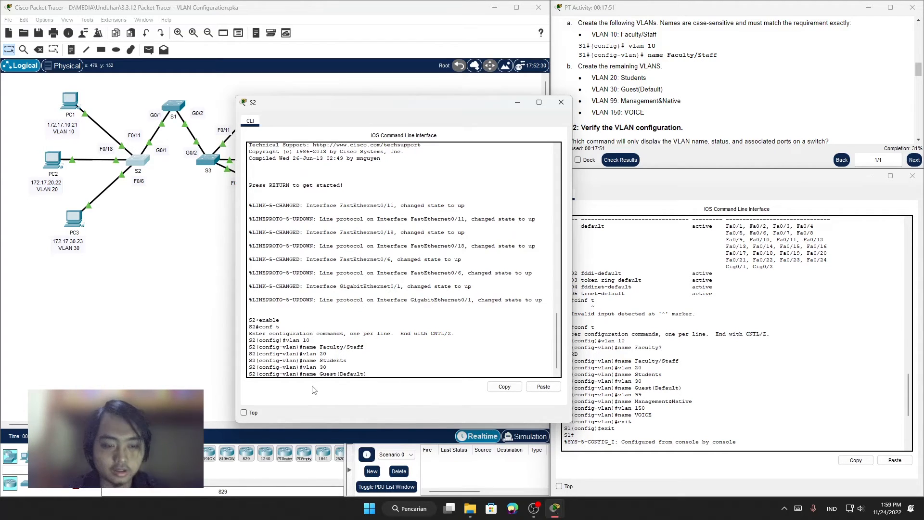
key("Return")
Step: Create VLAN 99 on S2 and enter its VLAN configuration mode
type("vlna")
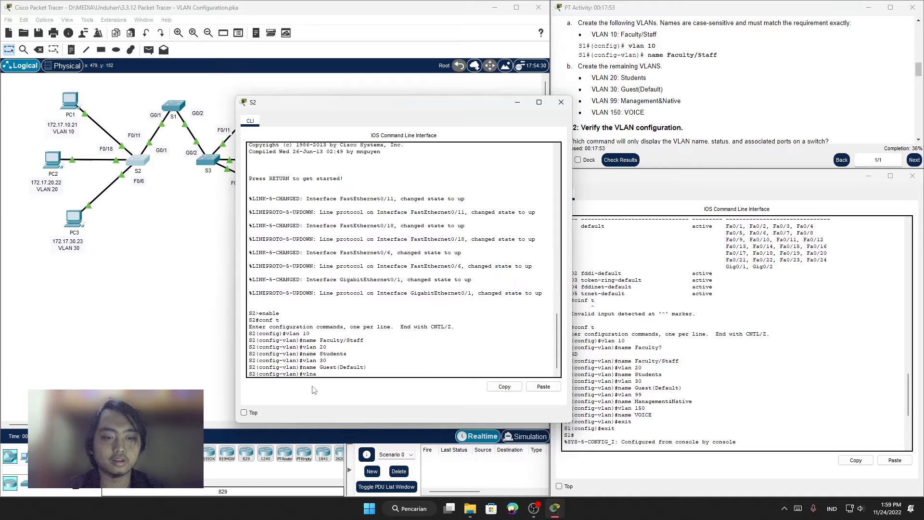
key("BackSpace")
key("BackSpace")
type("an ")
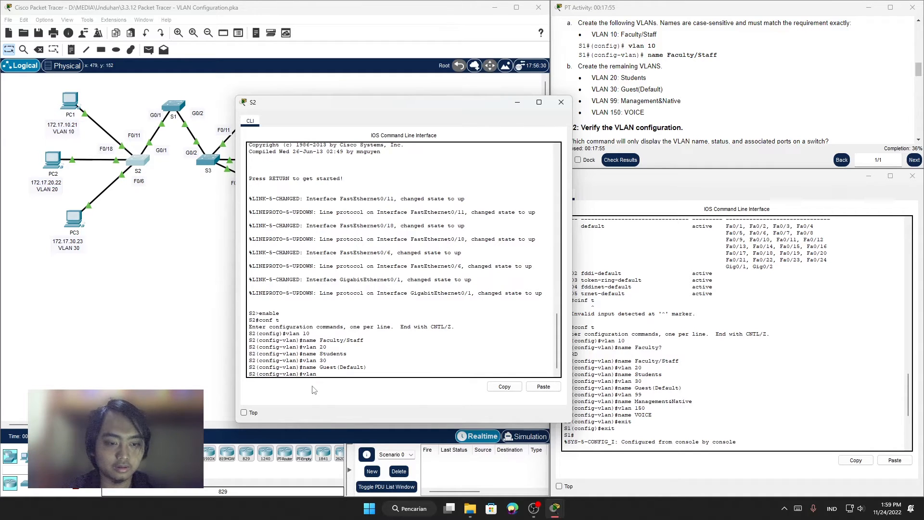
type("40")
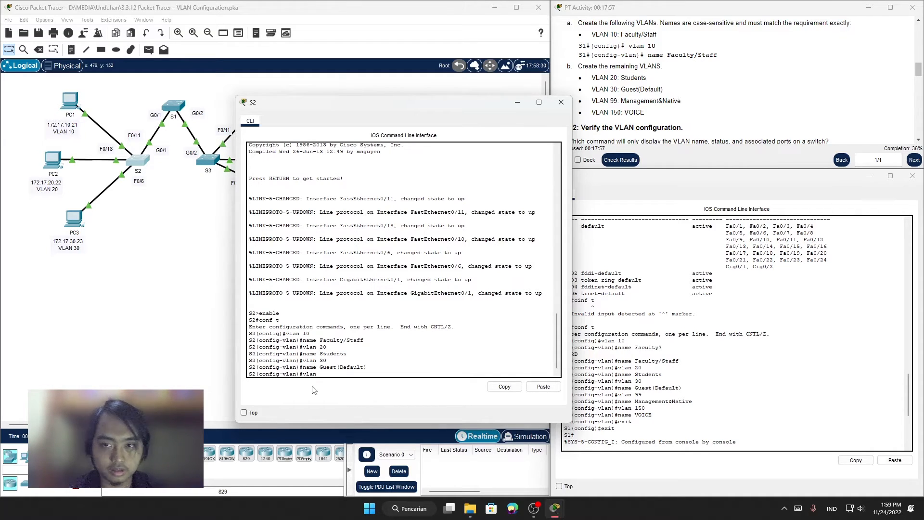
type("99")
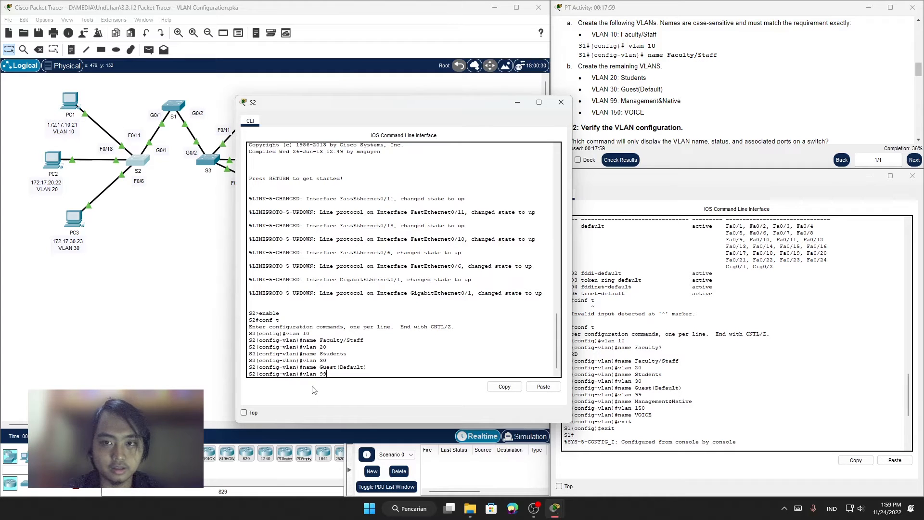
key("Return")
Step: Name VLAN 99 on S2 Management&Native
type("Management")
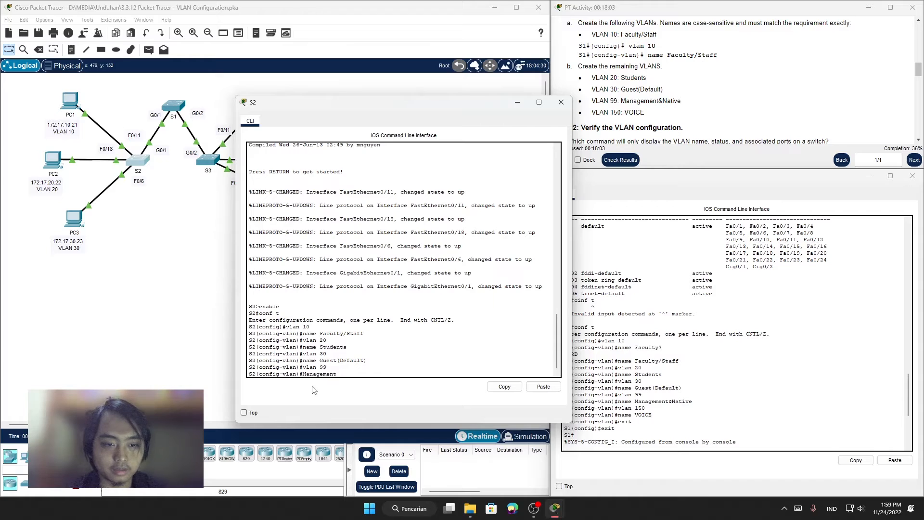
key("BackSpace")
key("BackSpace")
key("BackSpace")
key("BackSpace")
key("BackSpace")
key("BackSpace")
key("BackSpace")
key("BackSpace")
key("BackSpace")
key("BackSpace")
type("n")
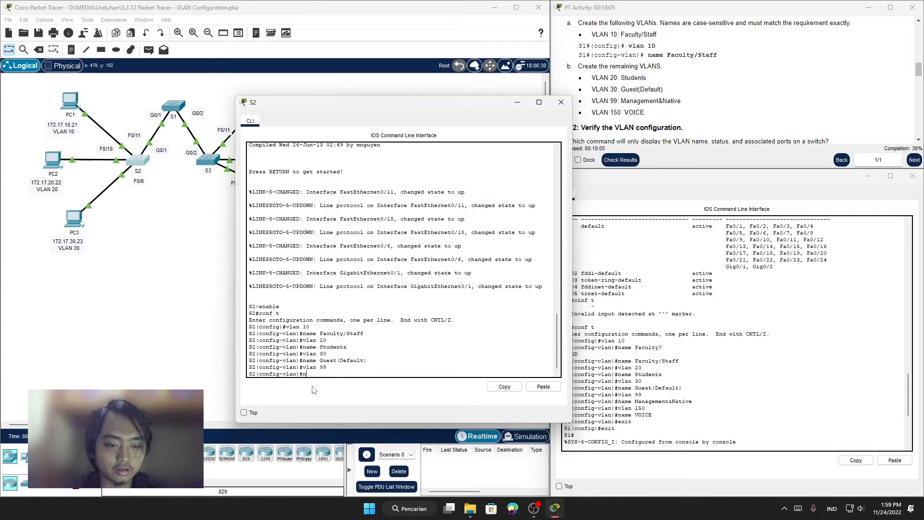
type("ama Manage")
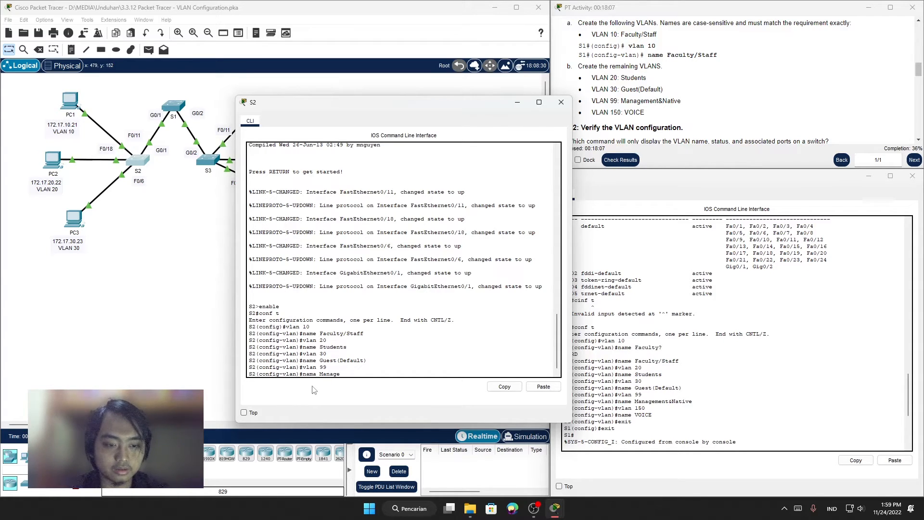
type("ment")
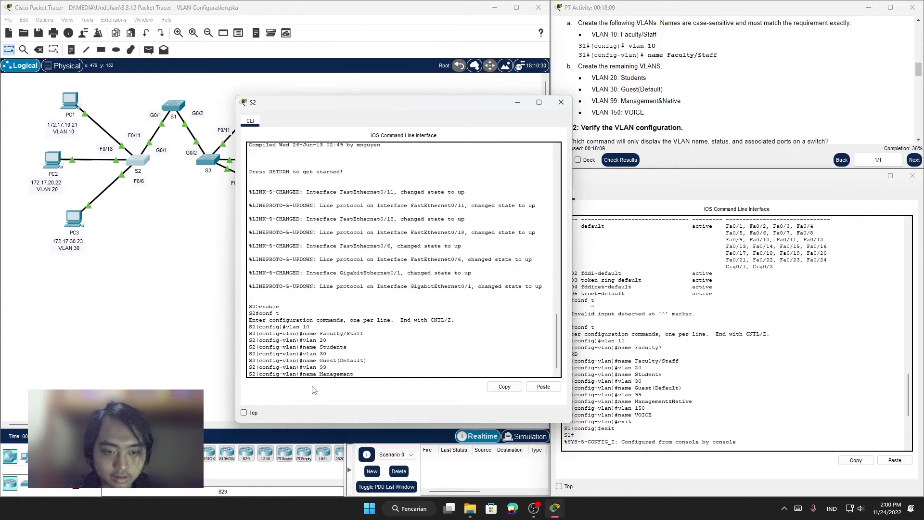
type("&")
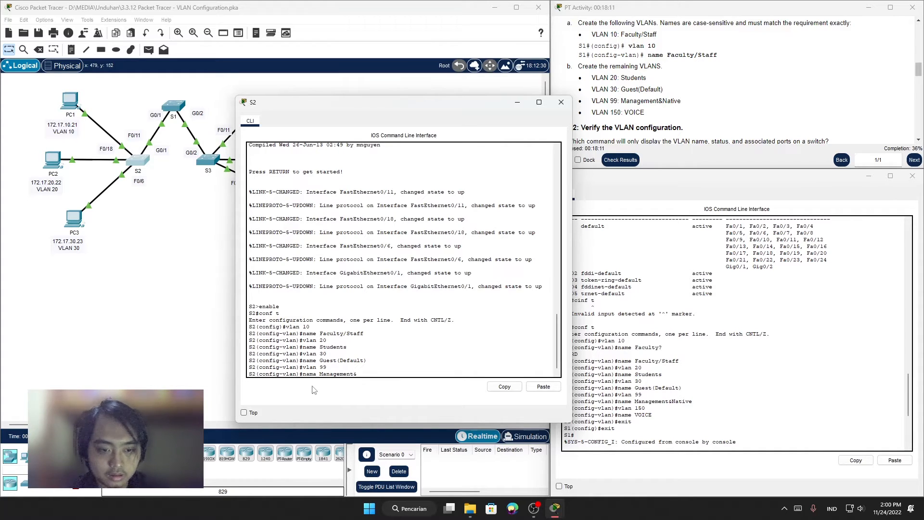
type("Na")
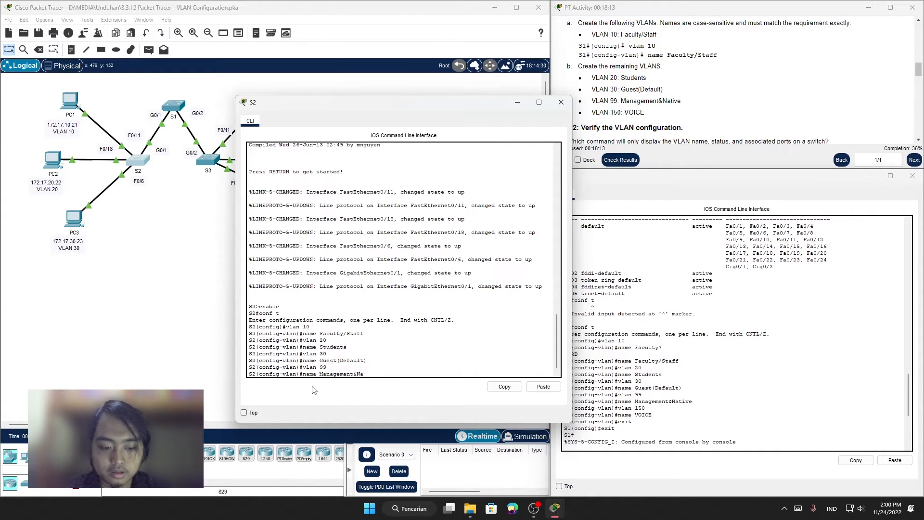
type("tive")
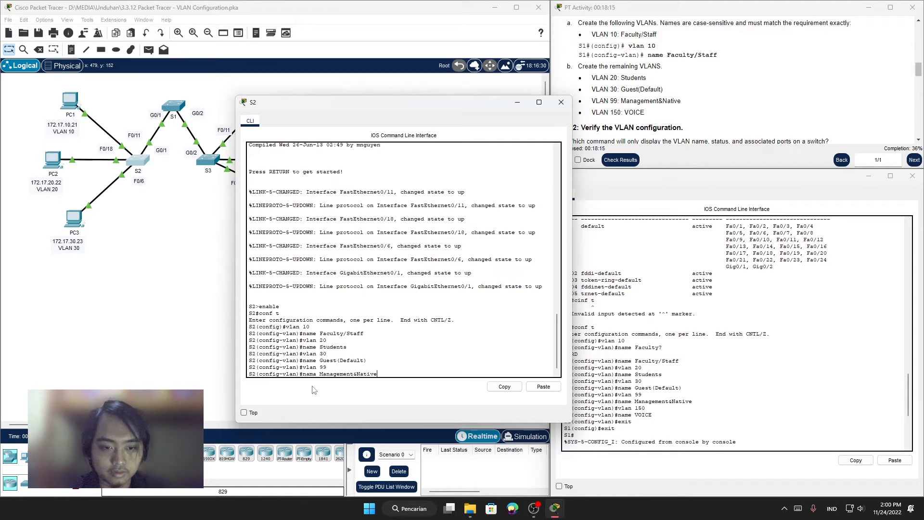
key("Return")
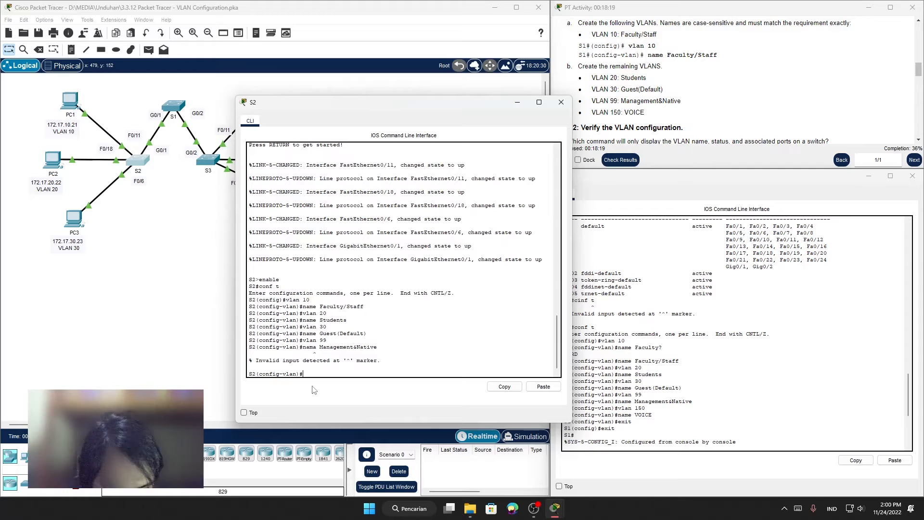
key("Up")
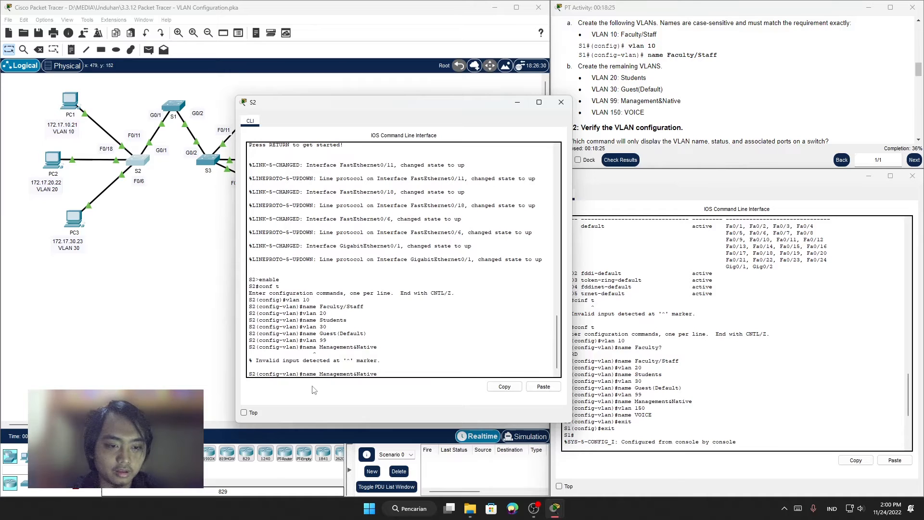
key("Return")
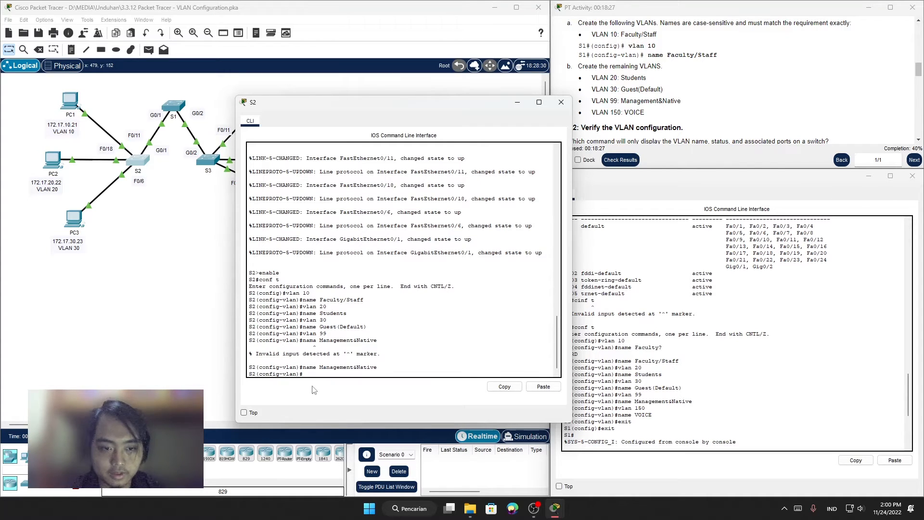
Step: Create VLAN 150 on S2 and name it VOICE
type("vlan")
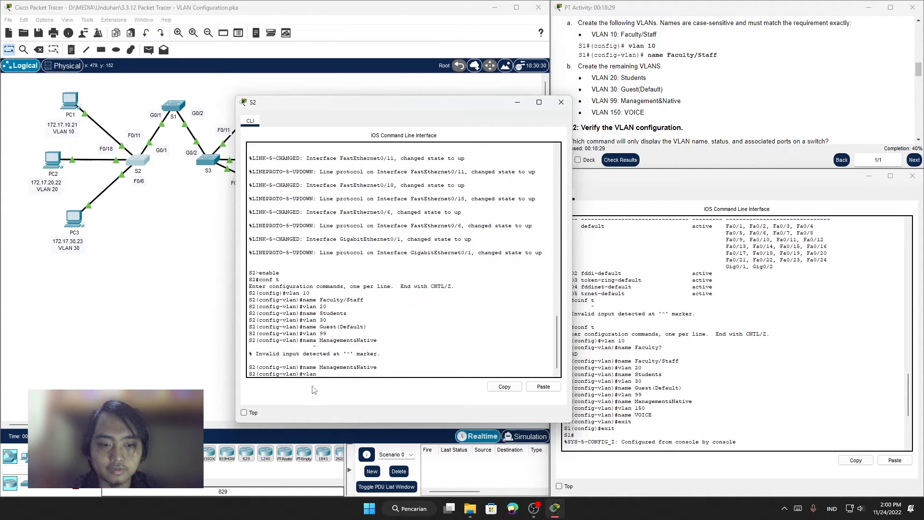
type(" 150")
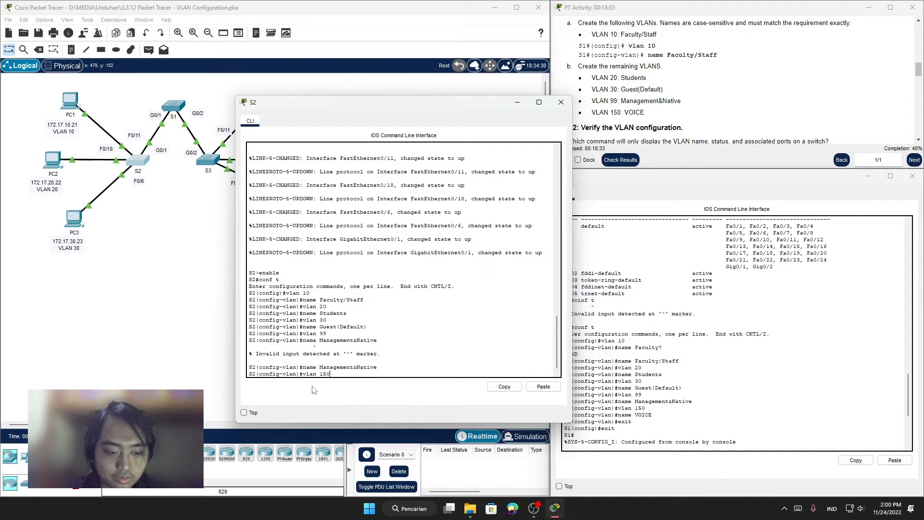
key("Return")
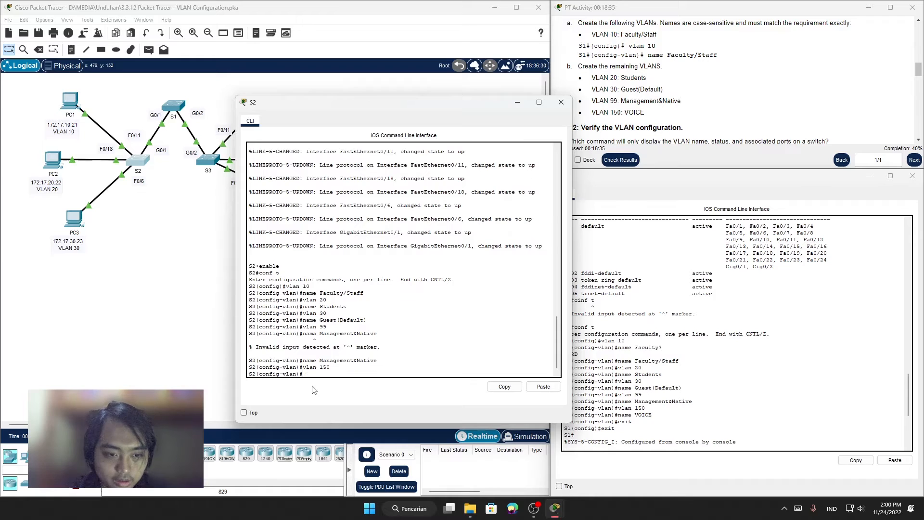
type("name")
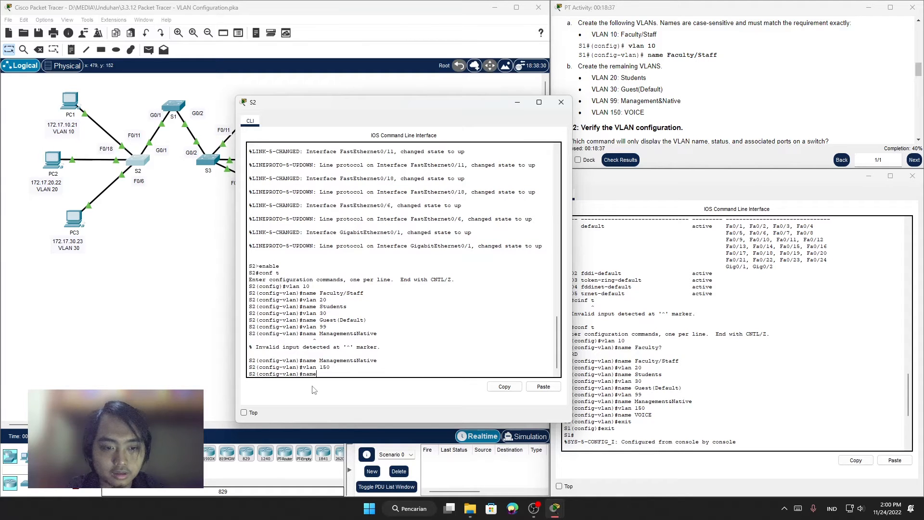
type(" VO")
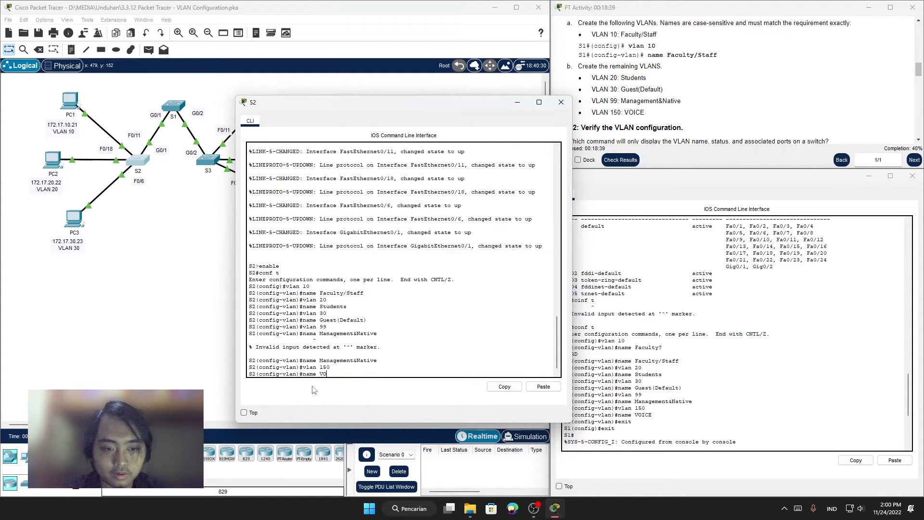
type("ICE")
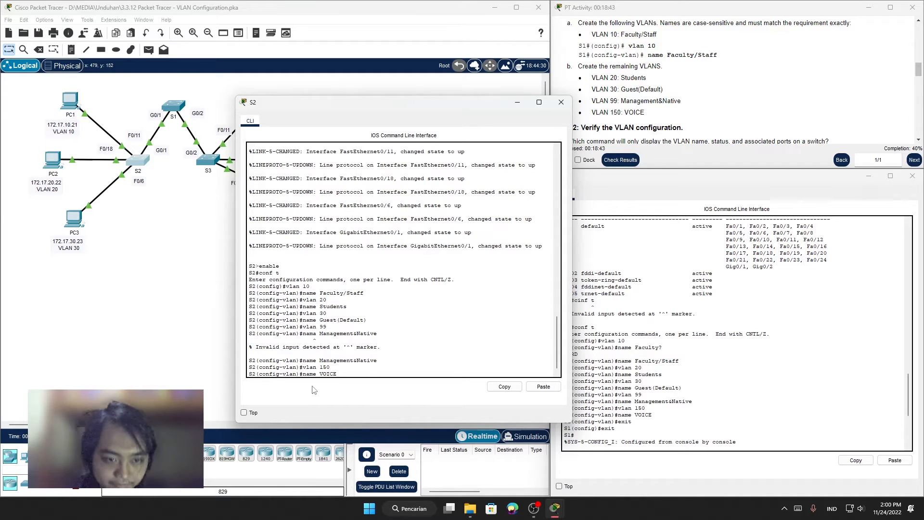
key("Return")
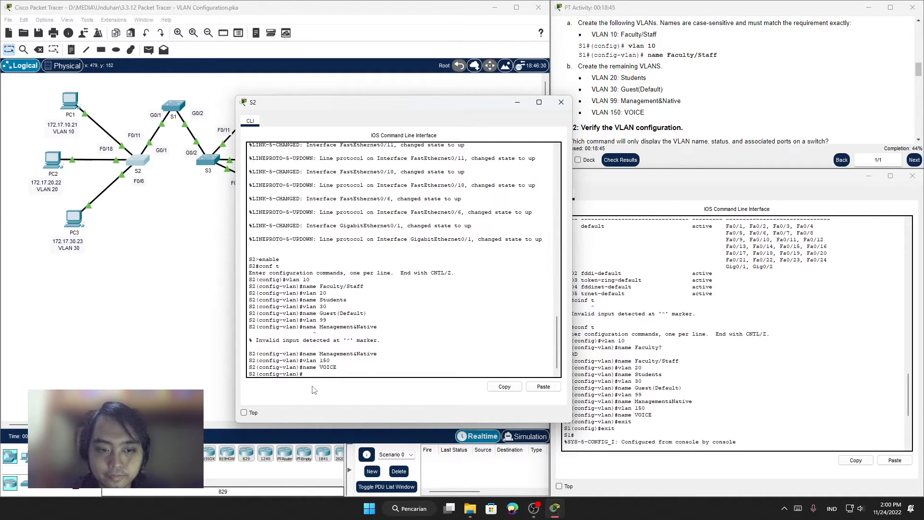
Step: Leave VLAN and global configuration modes on S2 to return to privileged EXEC mode
type("exit")
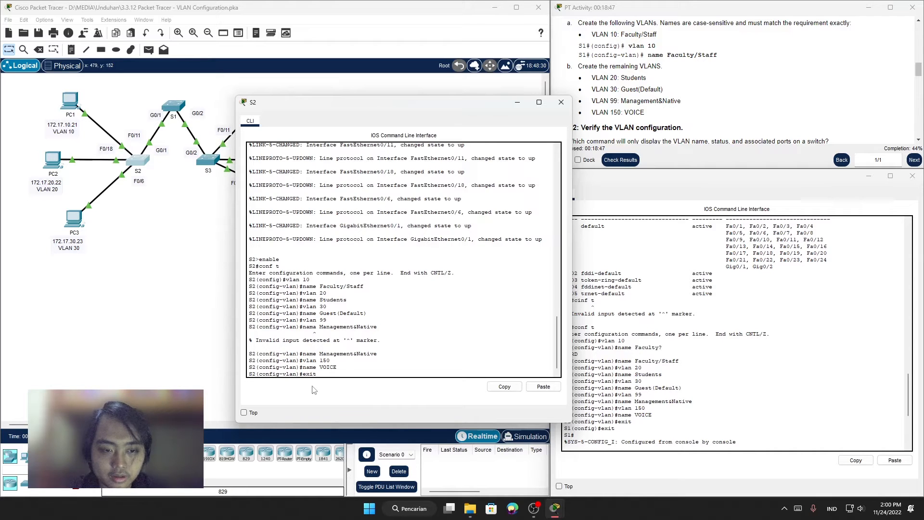
key("Return")
type("ex")
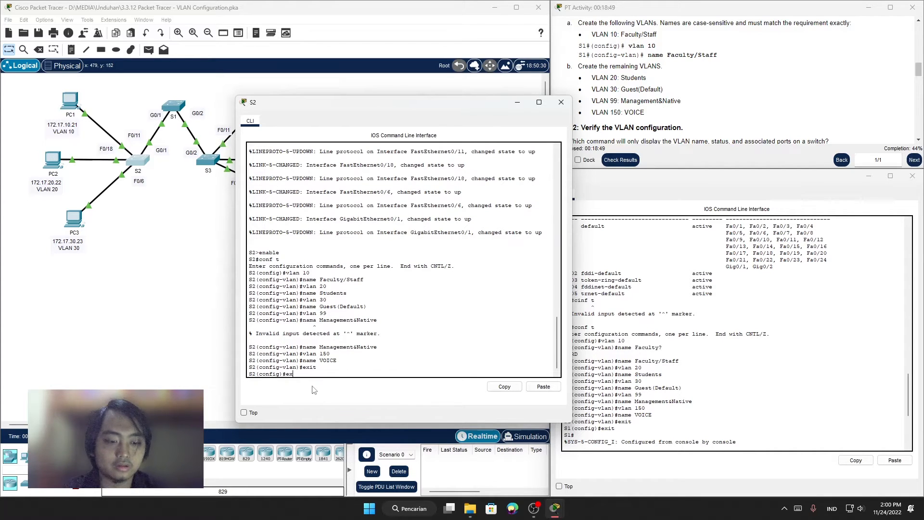
type("ti")
key("BackSpace")
key("BackSpace")
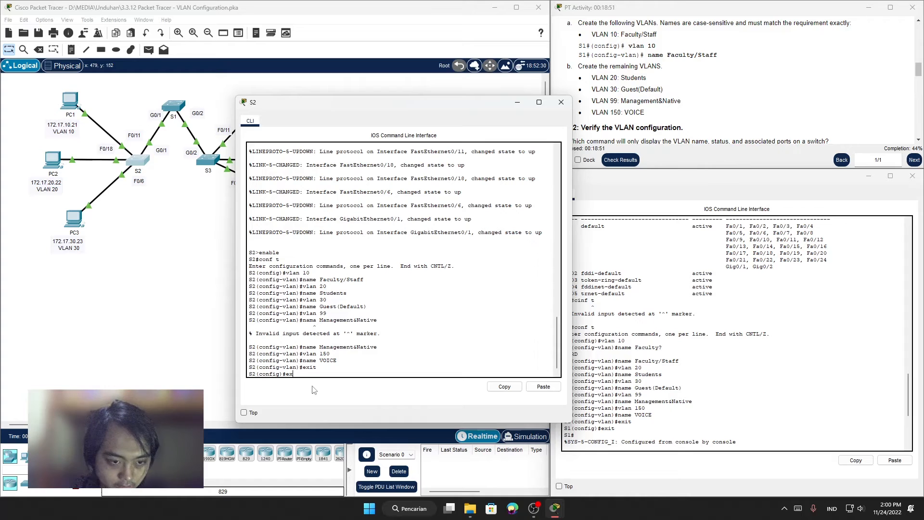
type("it")
key("Return")
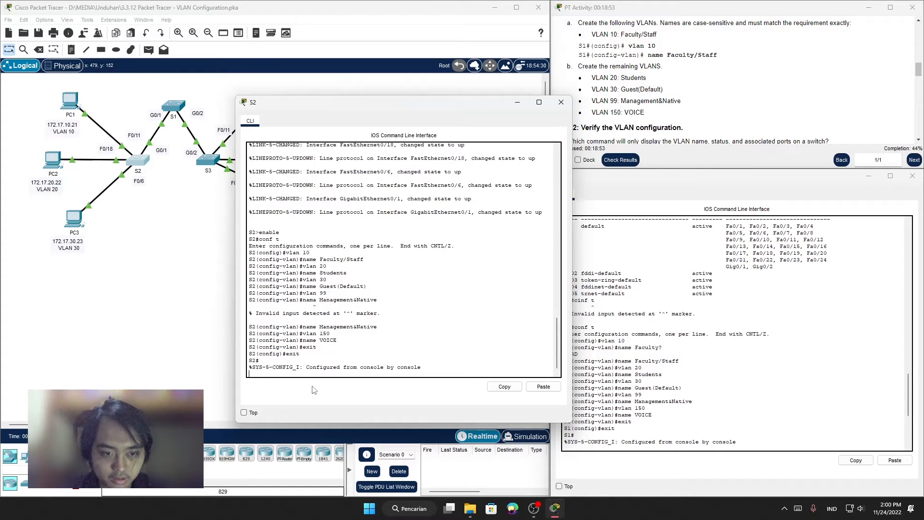
key("Return")
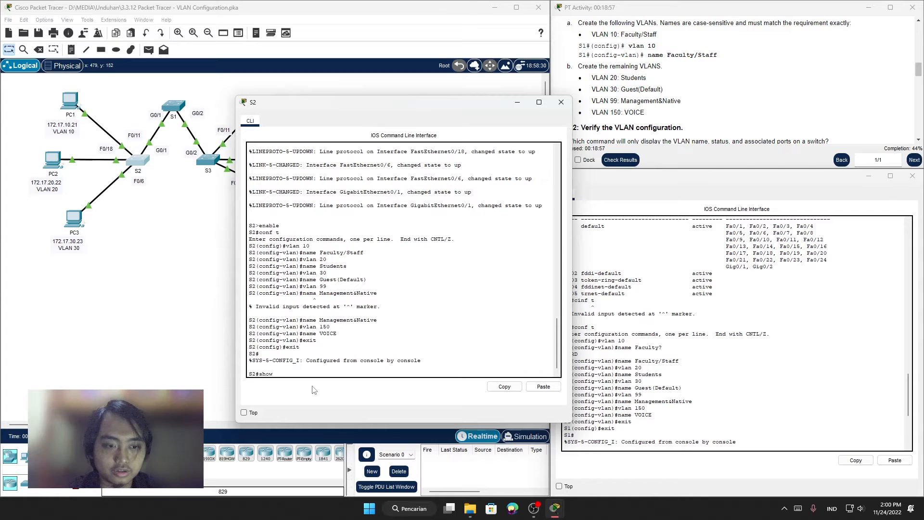
Step: Run show vlan brief on S2 to verify the VLAN names and status
type("show vlan ")
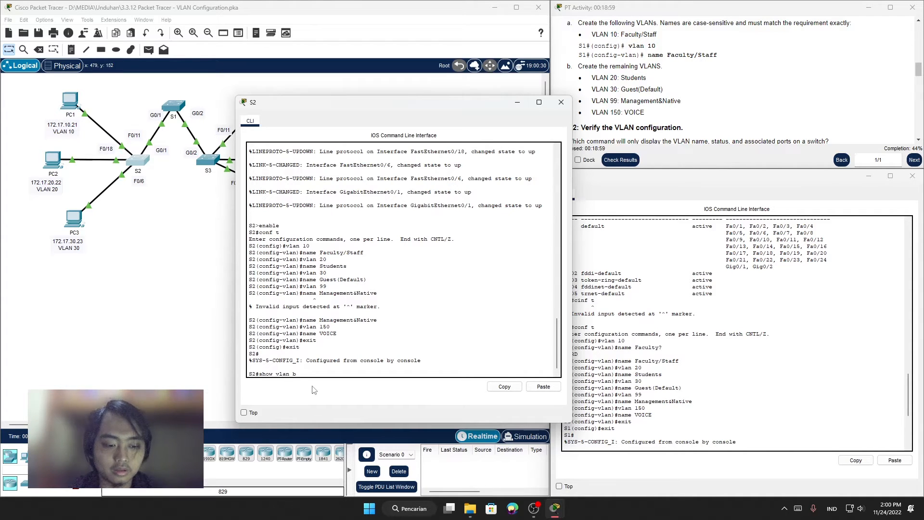
type("brief")
key("Return")
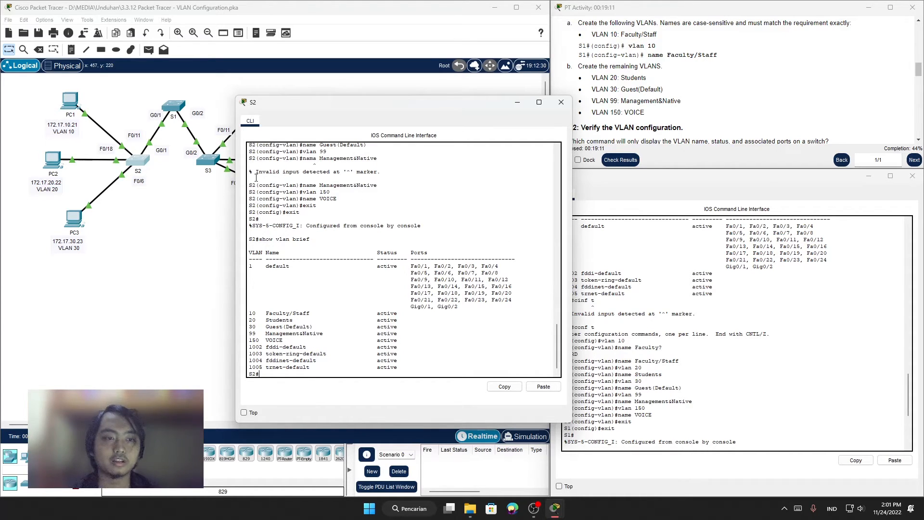
Step: Open the command line of switch S3, enable privileged EXEC mode and enter global configuration mode
left_click(209, 162)
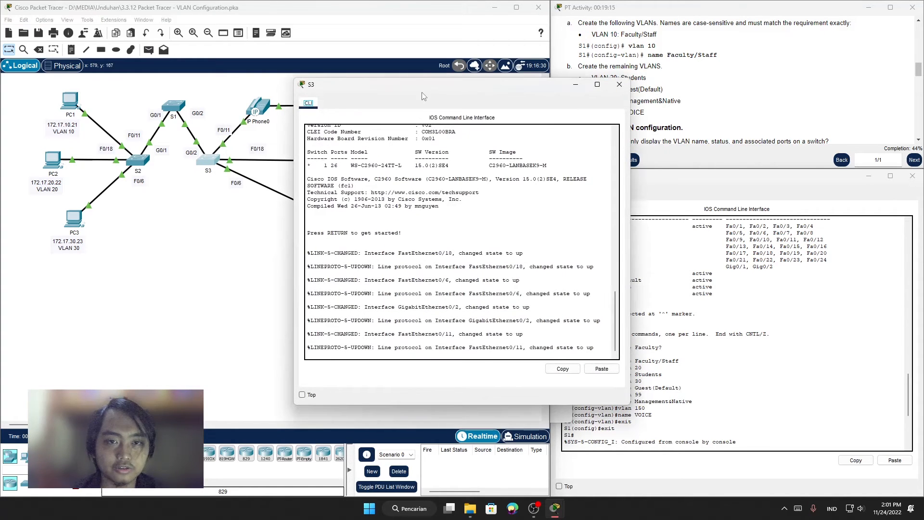
left_click_drag(422, 96, 451, 97)
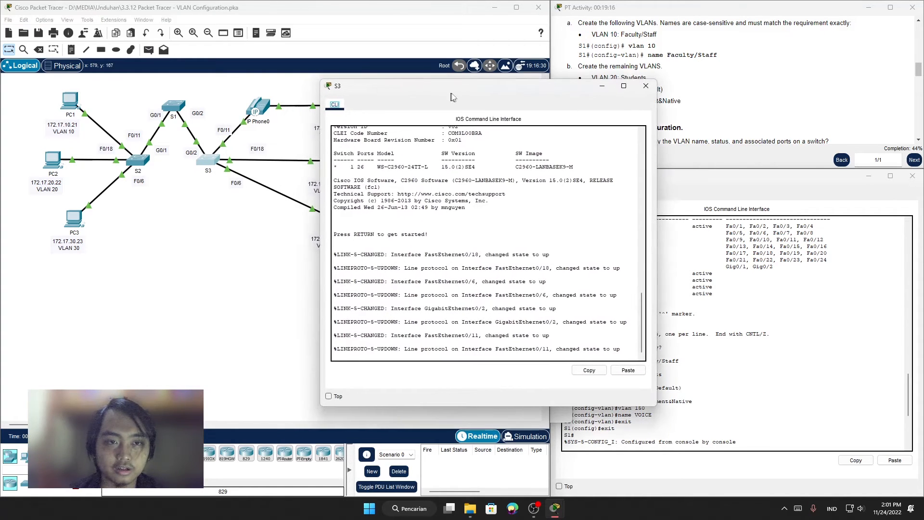
left_click(631, 354)
key("Return")
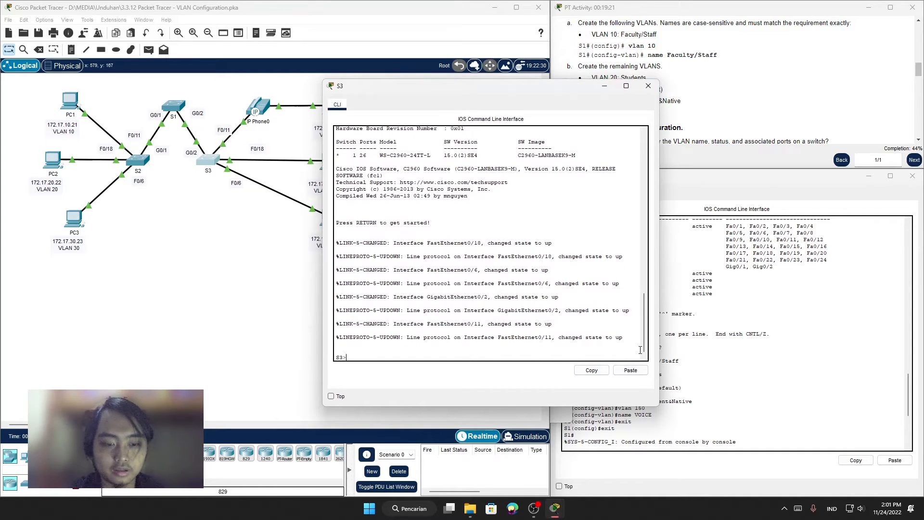
type("enable")
key("Return")
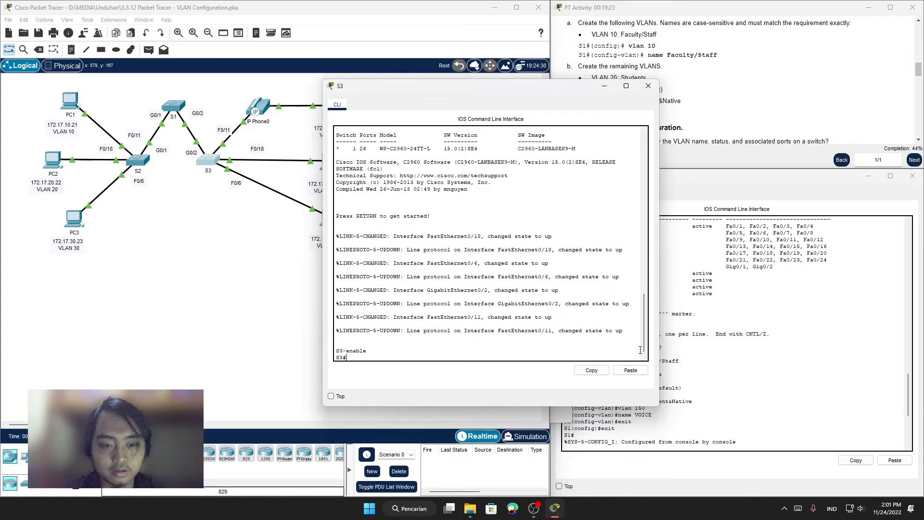
type("con")
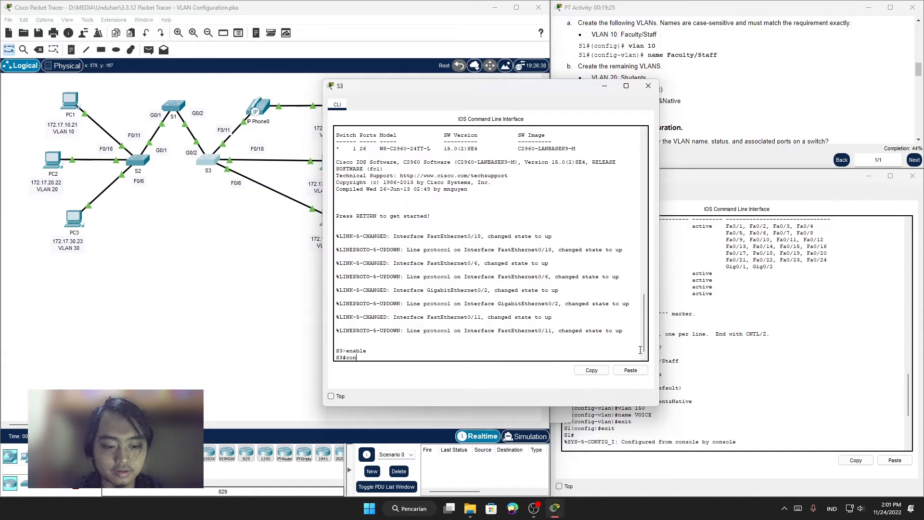
type("f t")
key("Return")
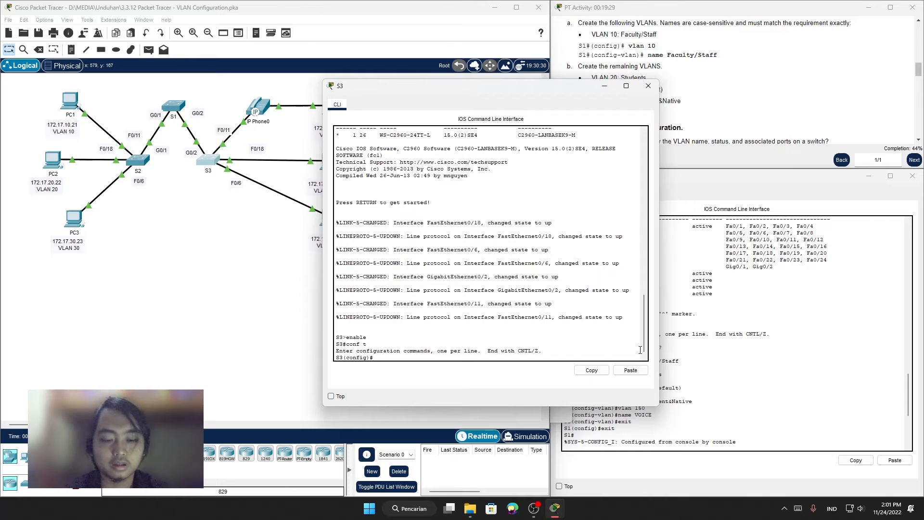
Step: Create VLAN 10 on S3
type("vlan 10")
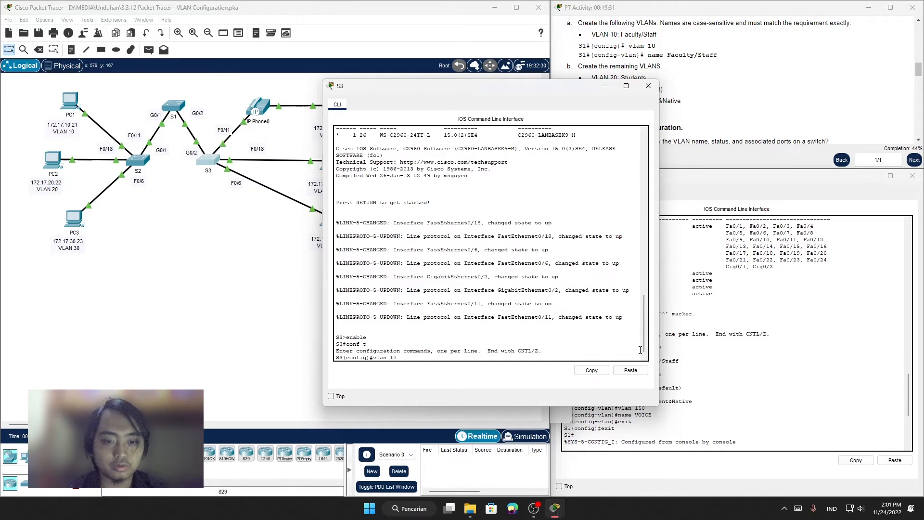
key("Return")
type("F")
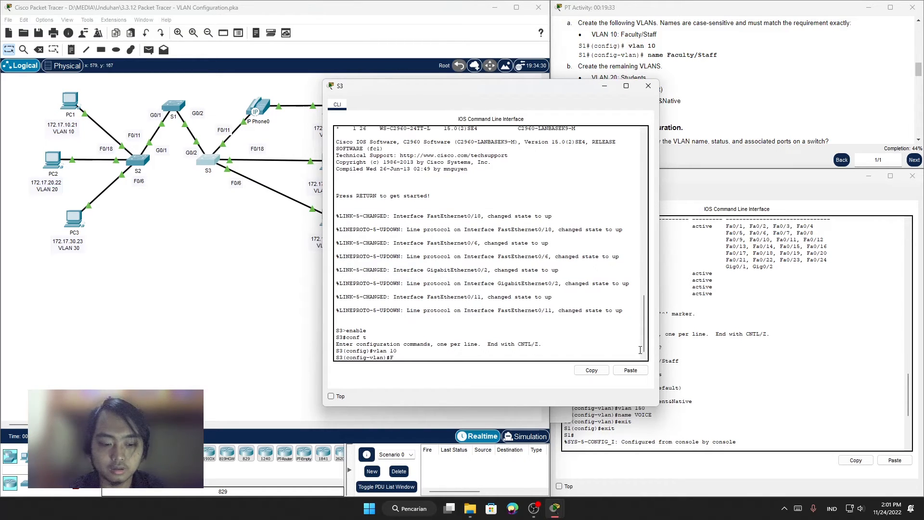
type("aculty")
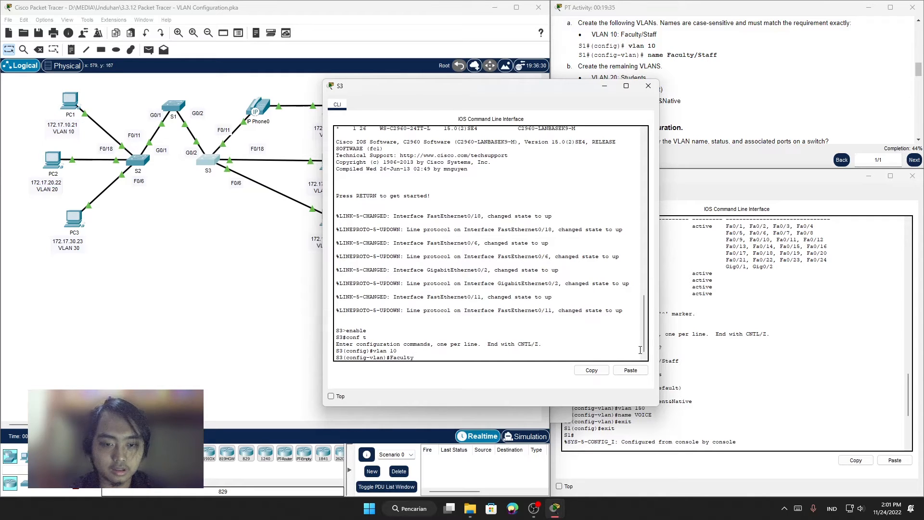
type("/")
key("BackSpace")
key("BackSpace")
key("BackSpace")
key("BackSpace")
key("BackSpace")
key("BackSpace")
key("BackSpace")
key("BackSpace")
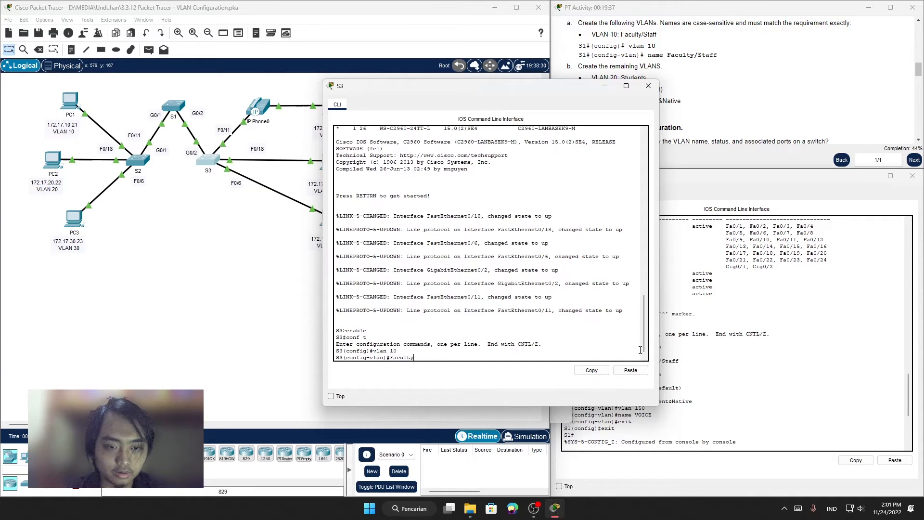
Step: Name VLAN 10 on S3 Faculty/Staff
type("Fa")
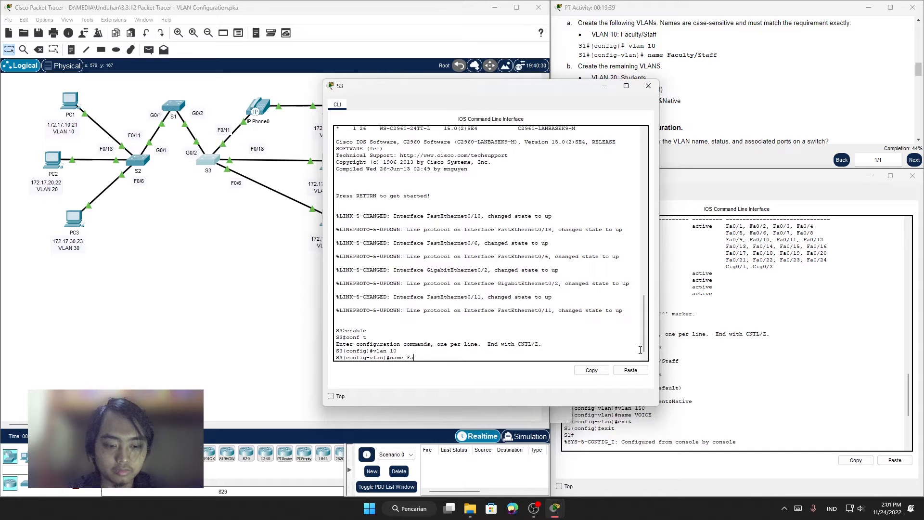
type("culty/St")
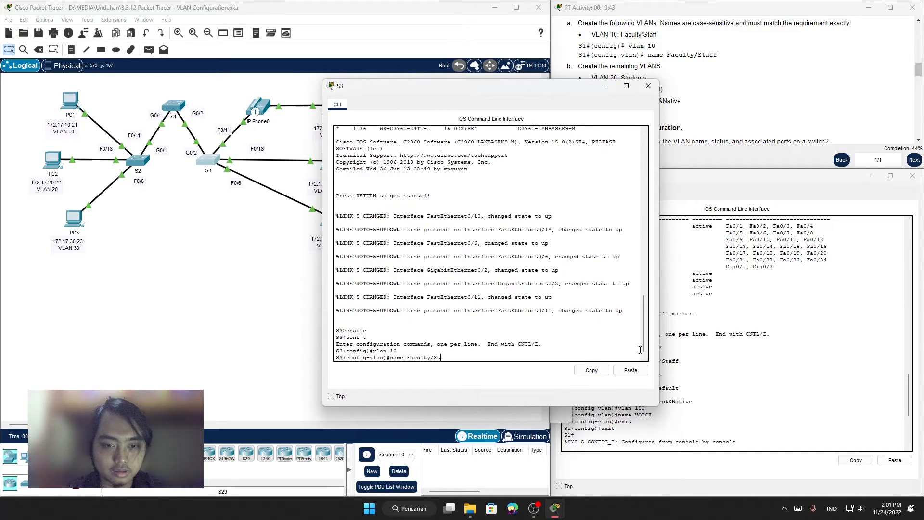
type("aff")
key("Return")
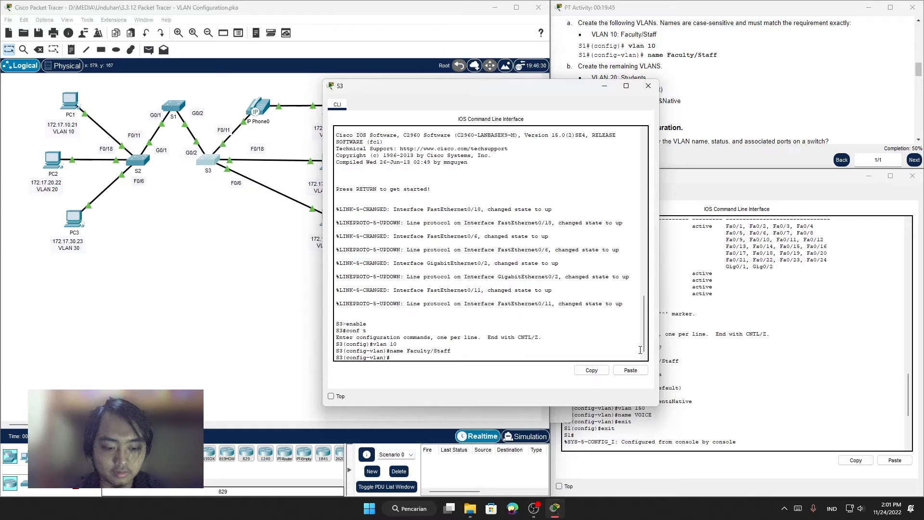
Step: Create VLAN 20 on S3 and name it Students, uncovering the list of required VLAN names
type("vlan 20")
key("Return")
type("name")
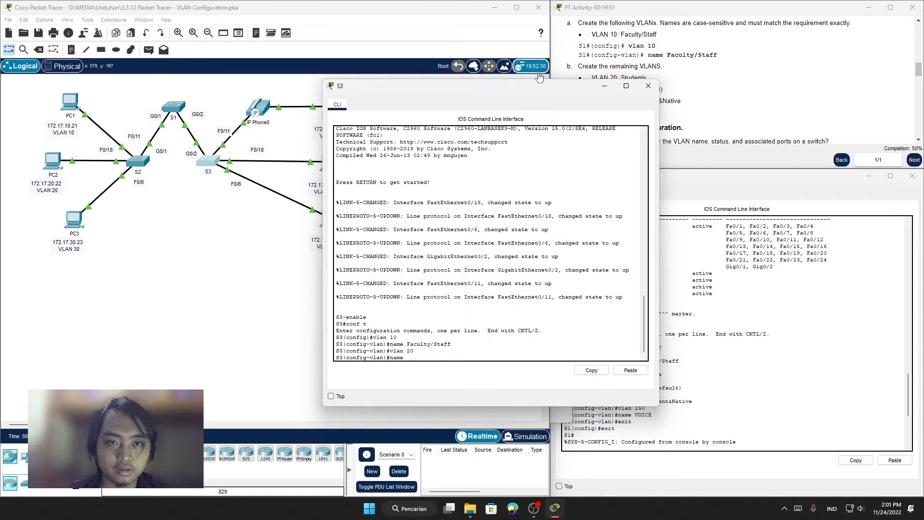
left_click_drag(529, 87, 554, 134)
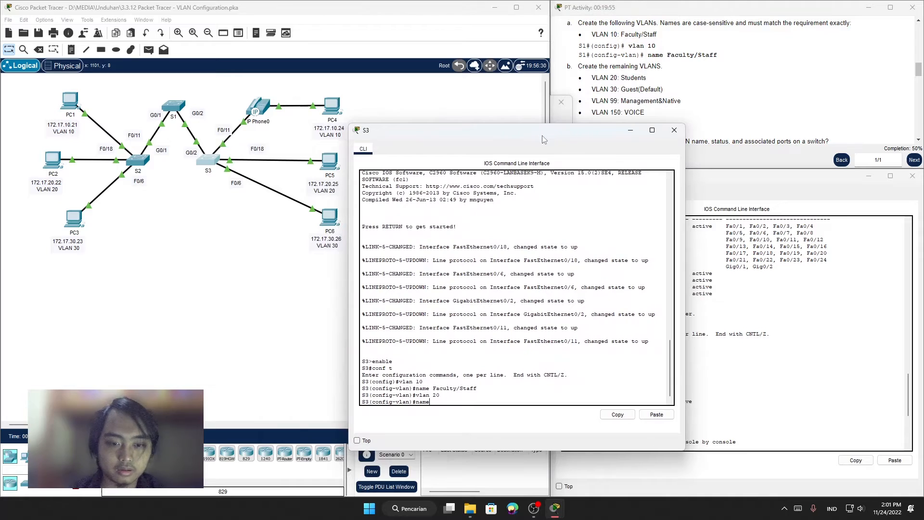
type("udent")
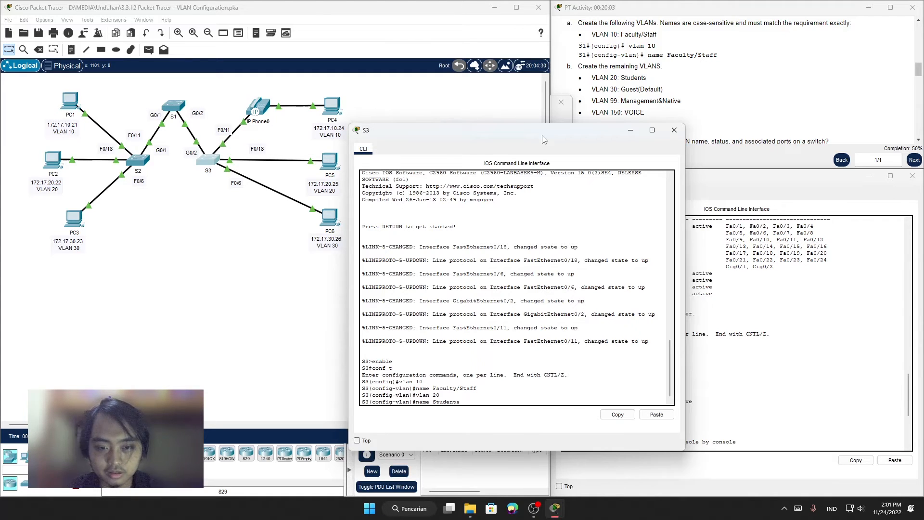
type("s")
key("Return")
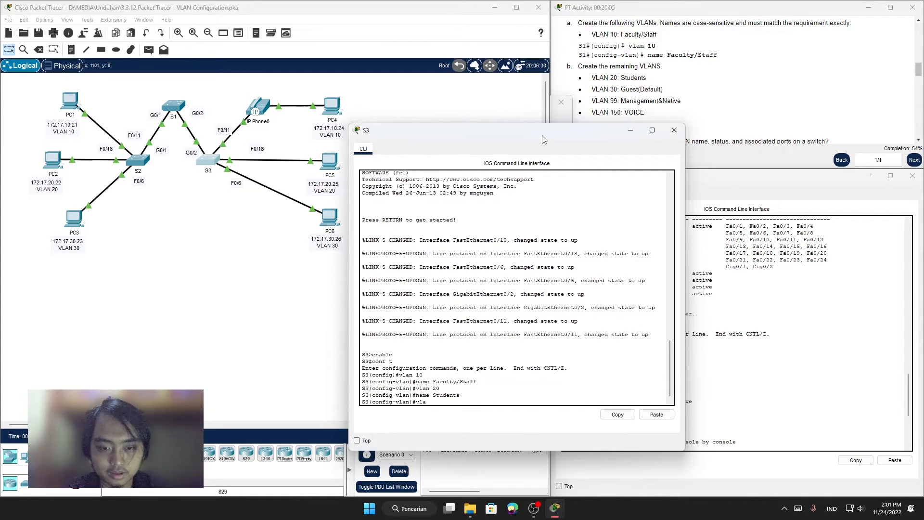
Step: Create VLAN 30 on S3
type("vlan 30")
key("Return")
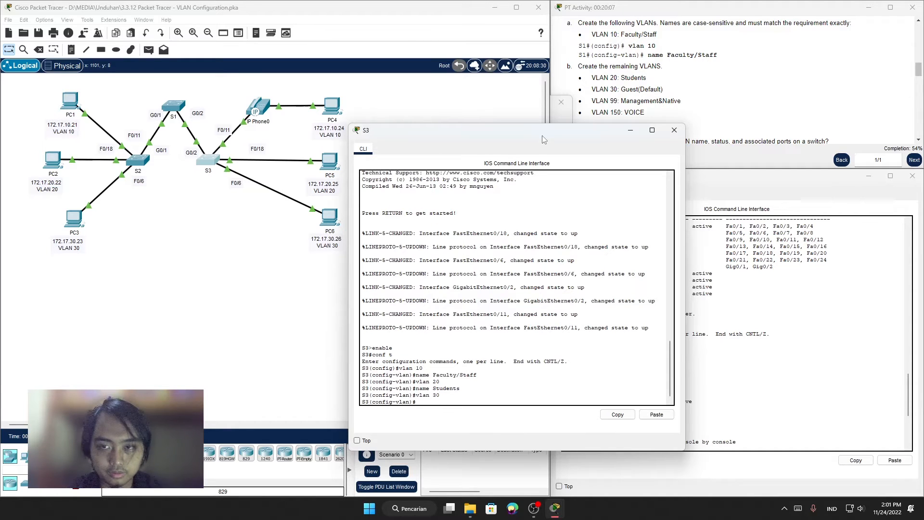
type("Gu")
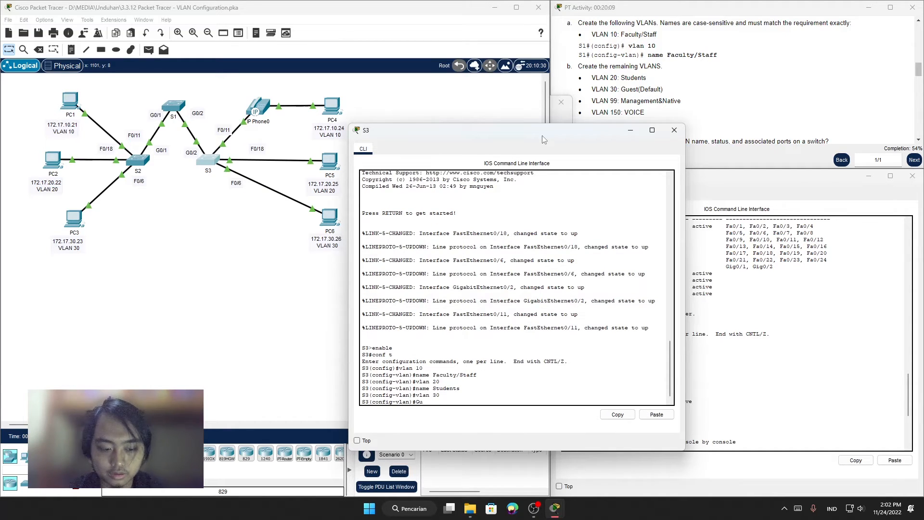
type("est")
key("BackSpace")
key("BackSpace")
key("BackSpace")
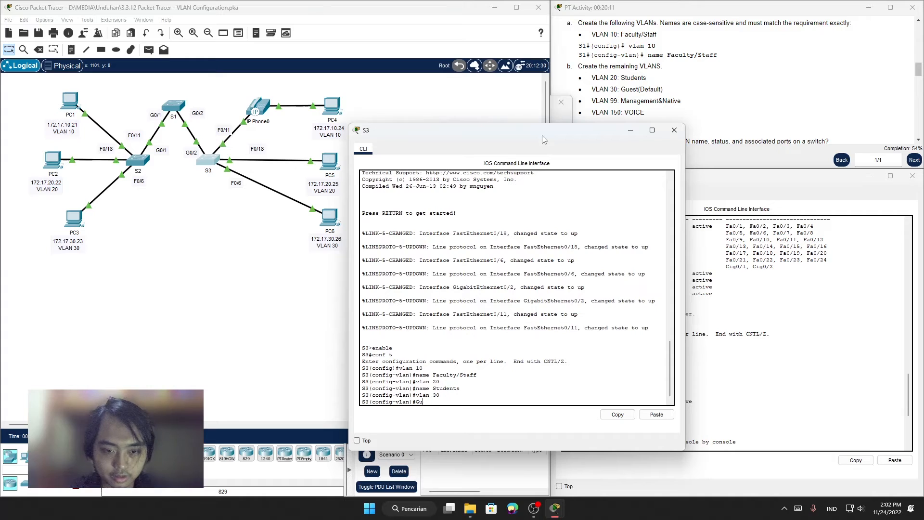
Step: Name VLAN 30 on S3 Guest(Default)
type("name Gu")
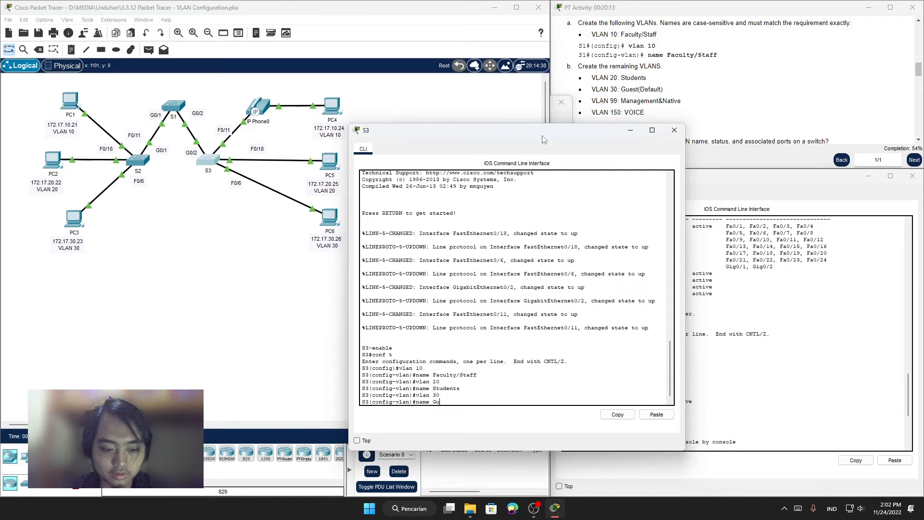
type("est")
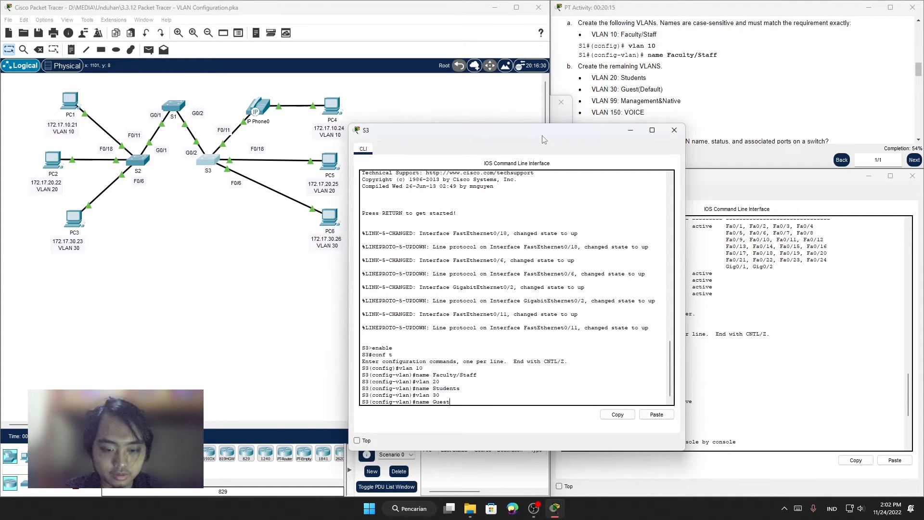
type("(Defaul")
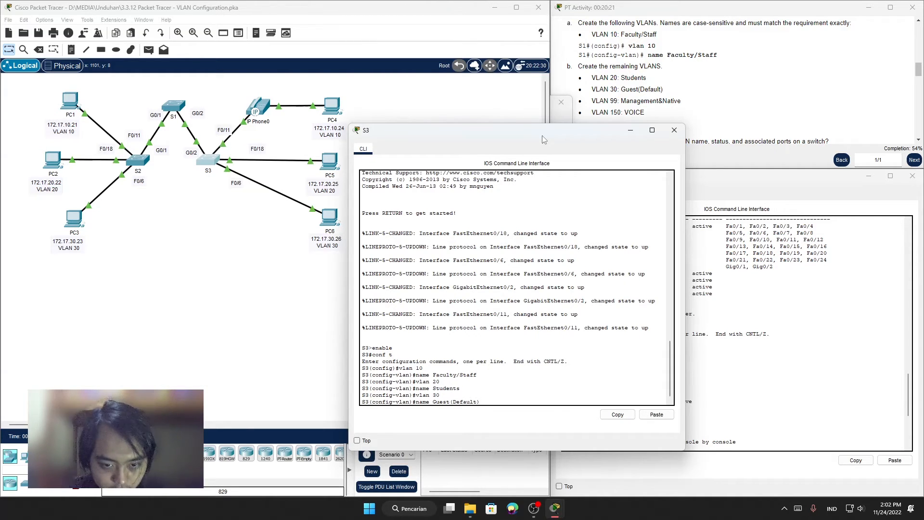
type("t)")
key("Return")
Step: Create VLAN 99 on S3
type("vlan)#vl")
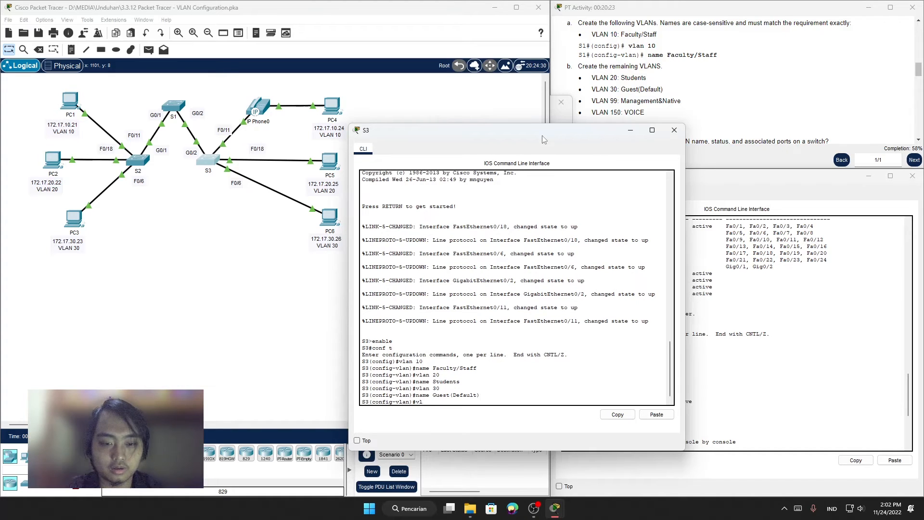
type(" 99")
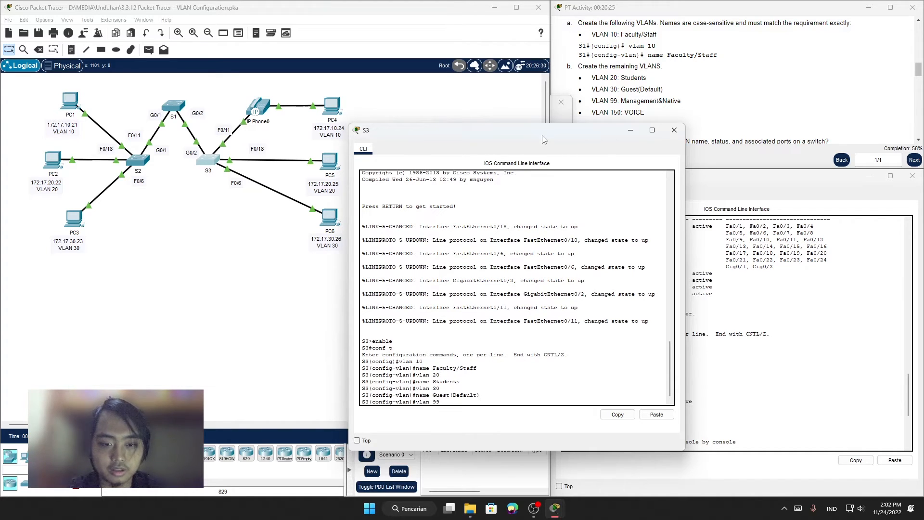
key("Return")
type("Mana")
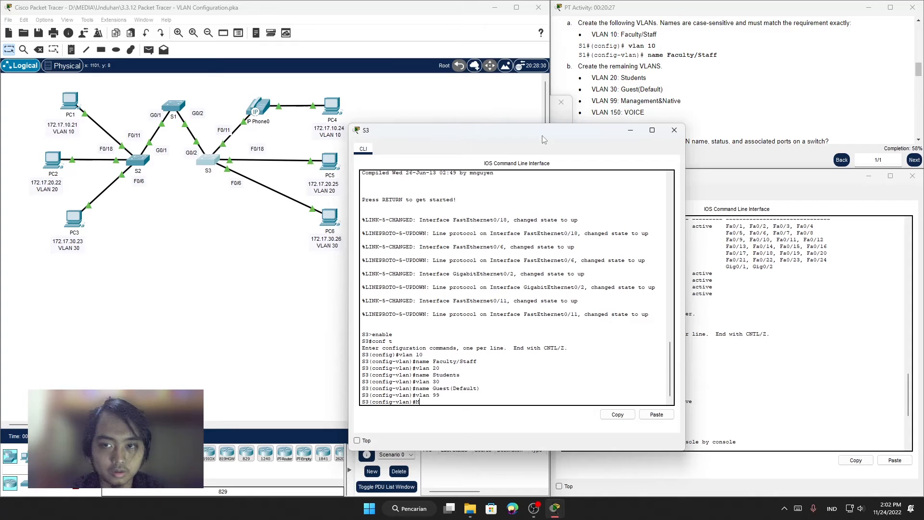
key("BackSpace")
key("BackSpace")
key("BackSpace")
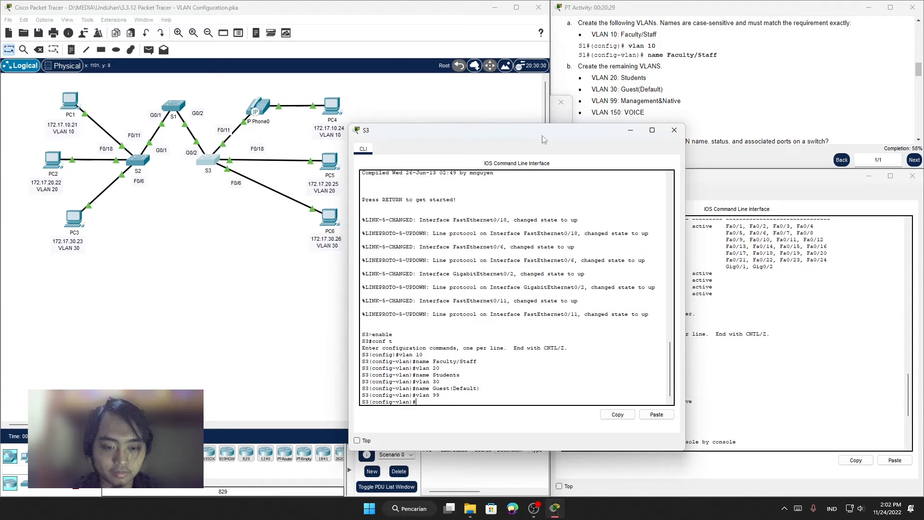
Step: Name VLAN 99 on S3 Management&Native
type("name Mana")
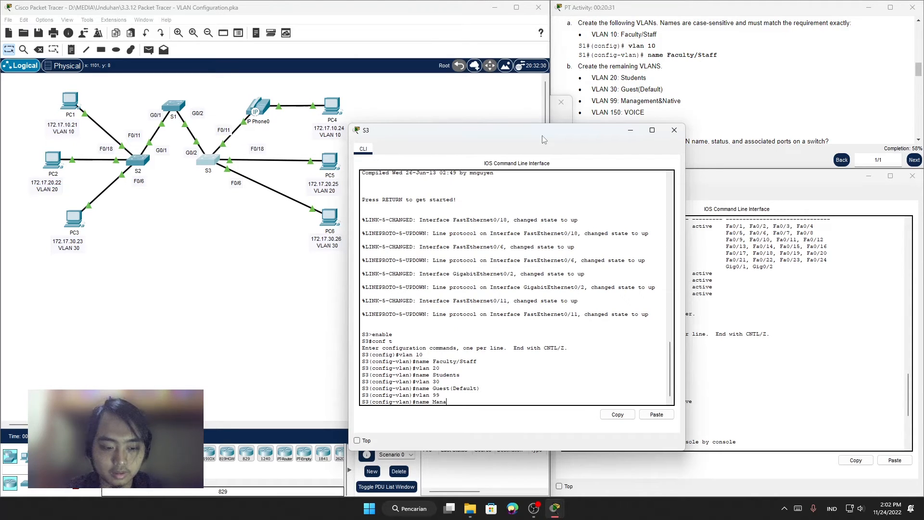
type("gement")
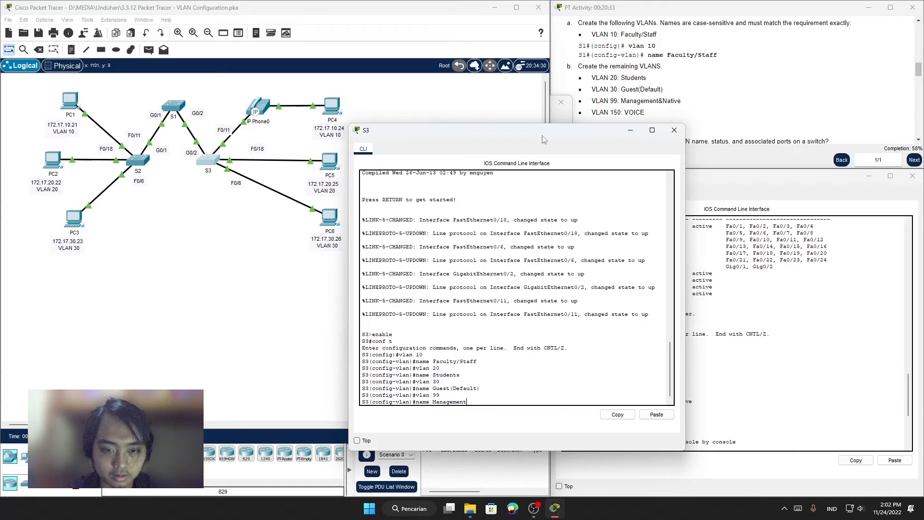
type("&")
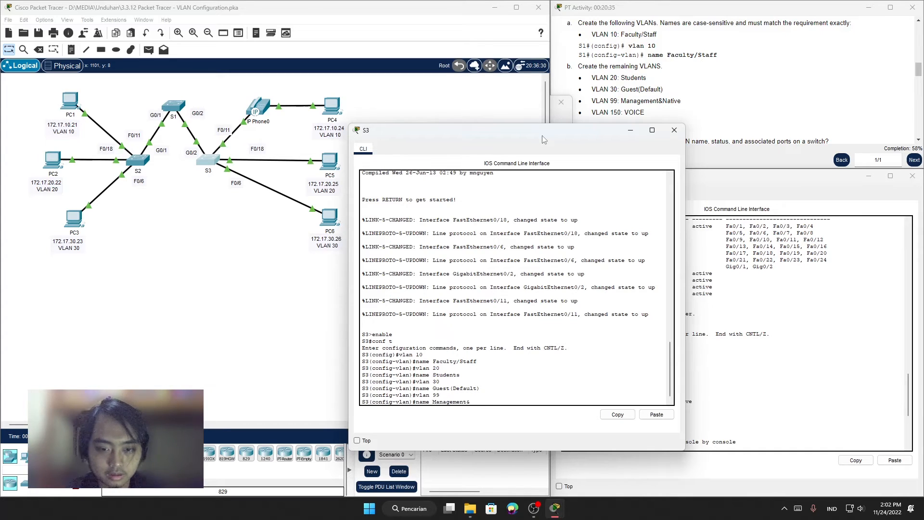
type("Nat")
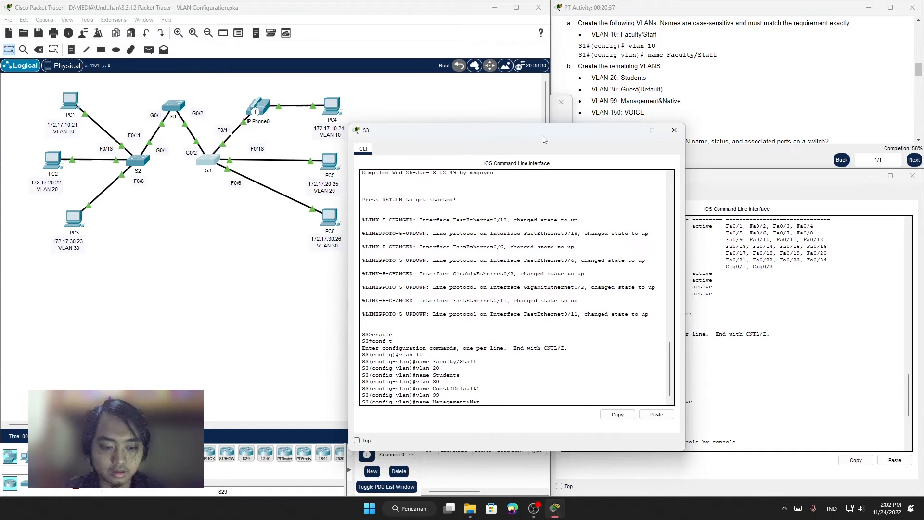
type("ive")
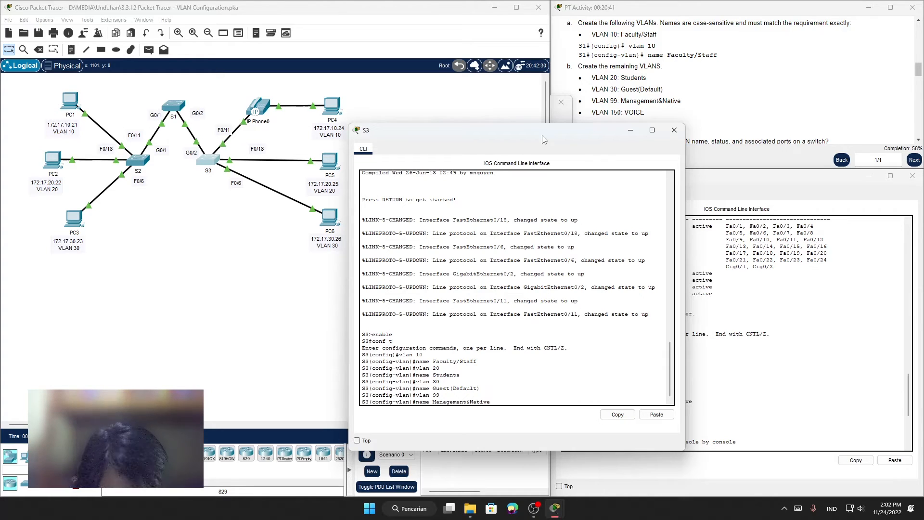
key("Return")
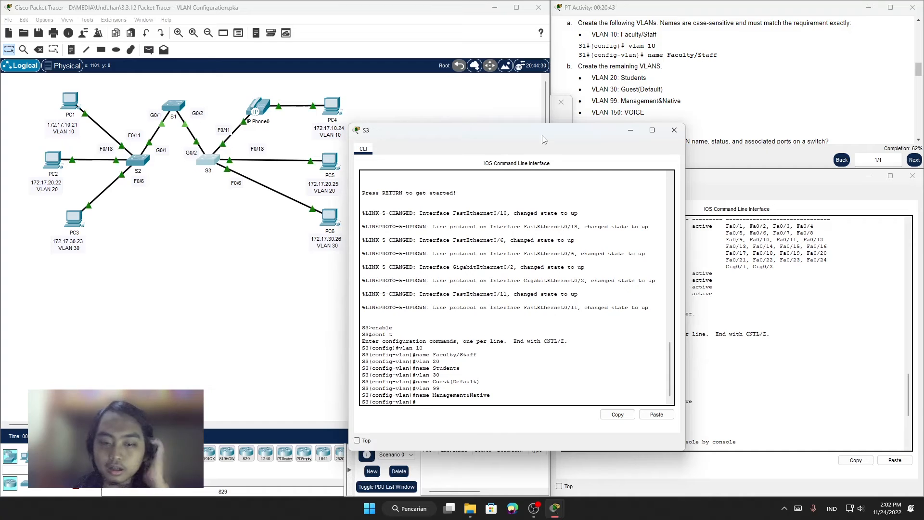
Step: Create VLAN 150 on S3 and name it VOICE
type("vlan")
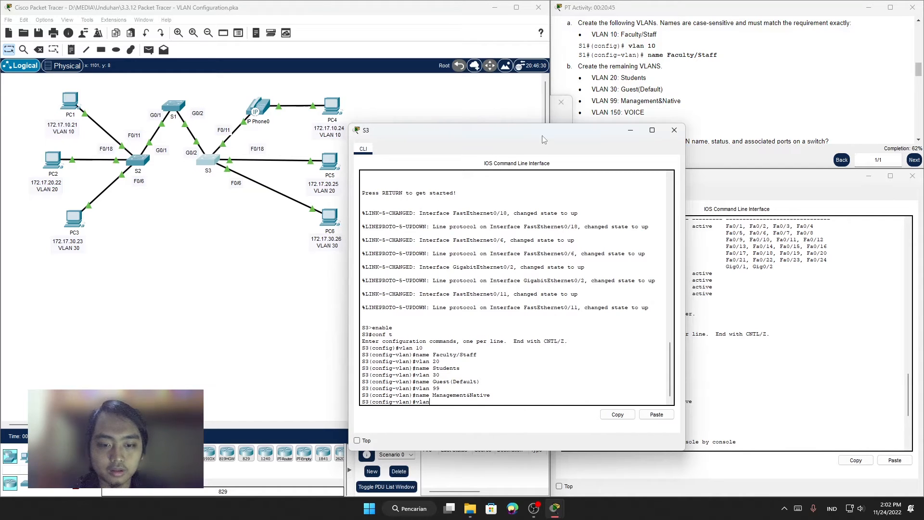
type(" 150")
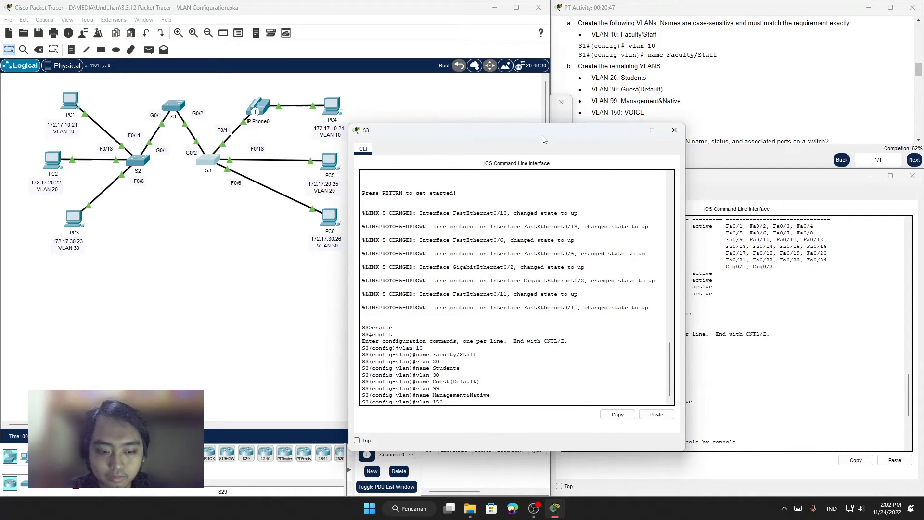
type("0")
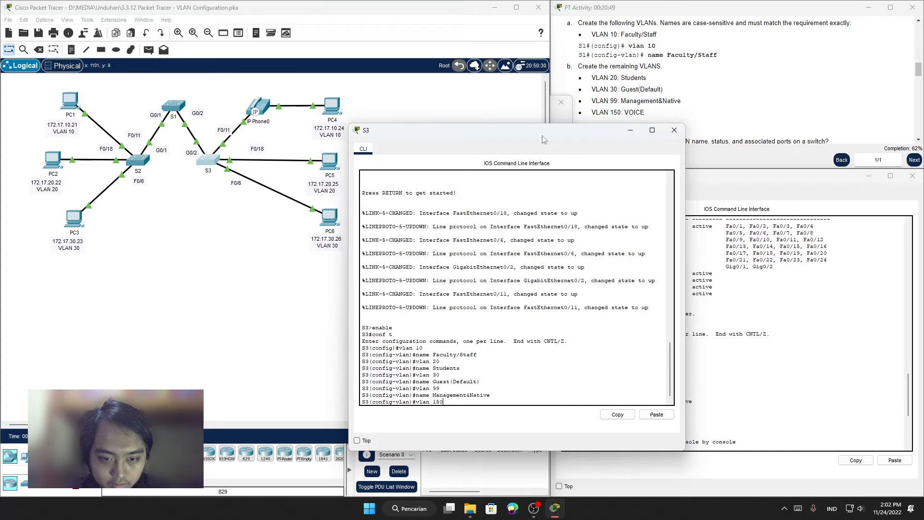
key("Return")
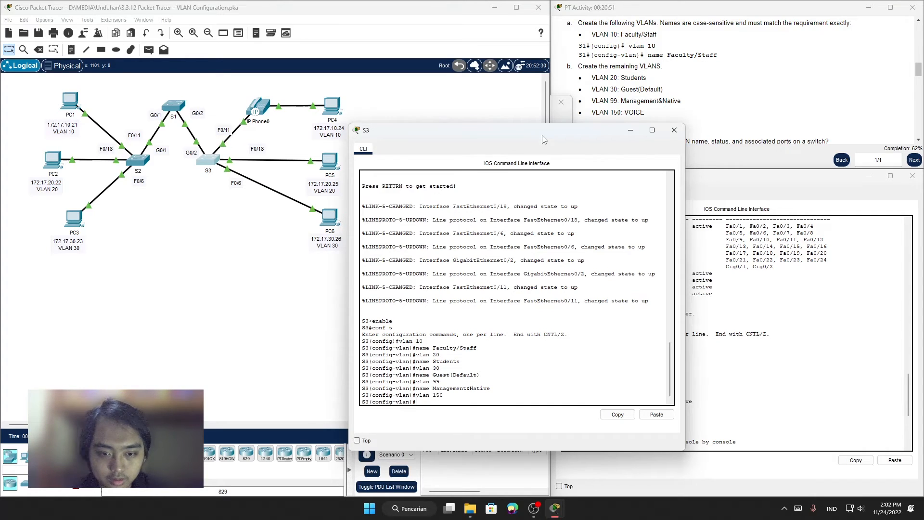
type("name VOICE")
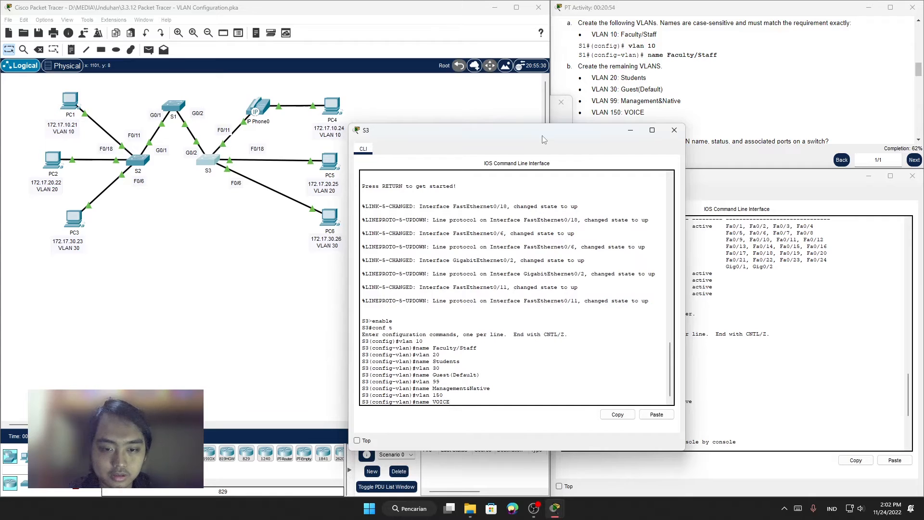
key("Return")
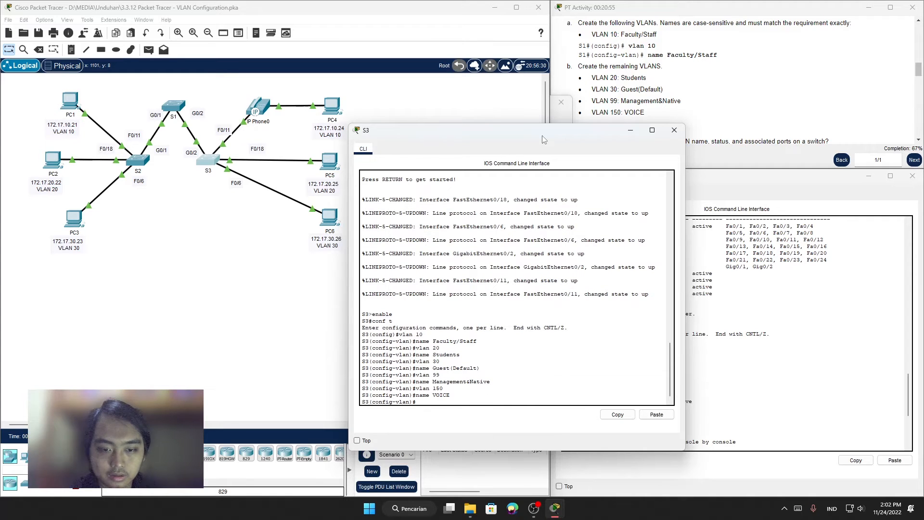
Step: Exit VLAN and global configuration modes on S3, returning to the privileged EXEC prompt
type("exit")
key("Return")
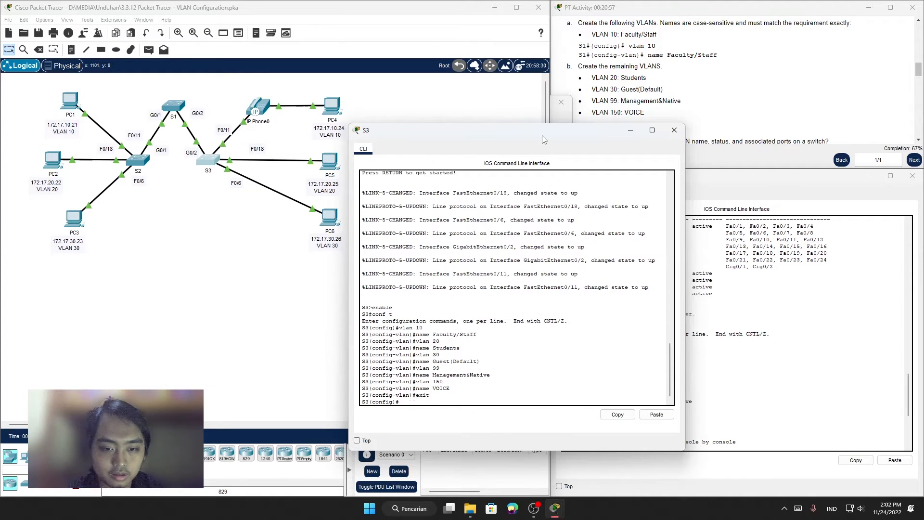
type("exi")
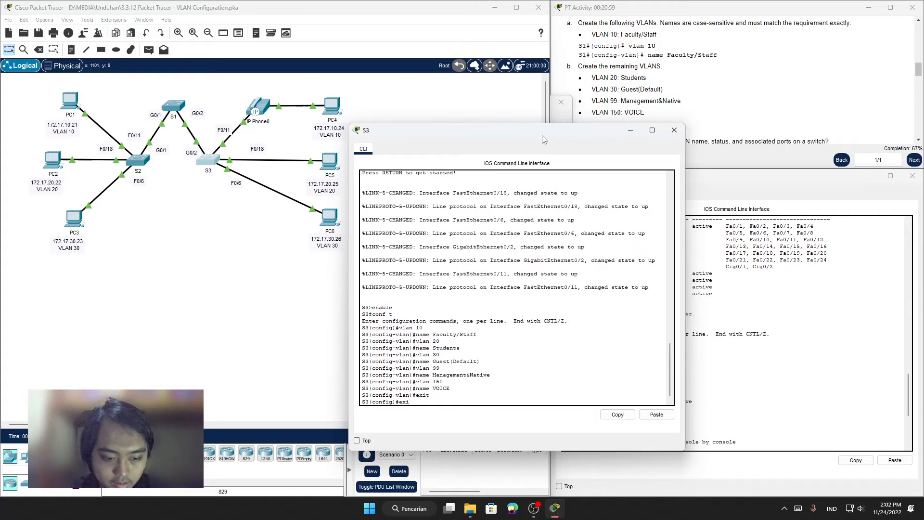
type("t")
key("Return")
key("Return")
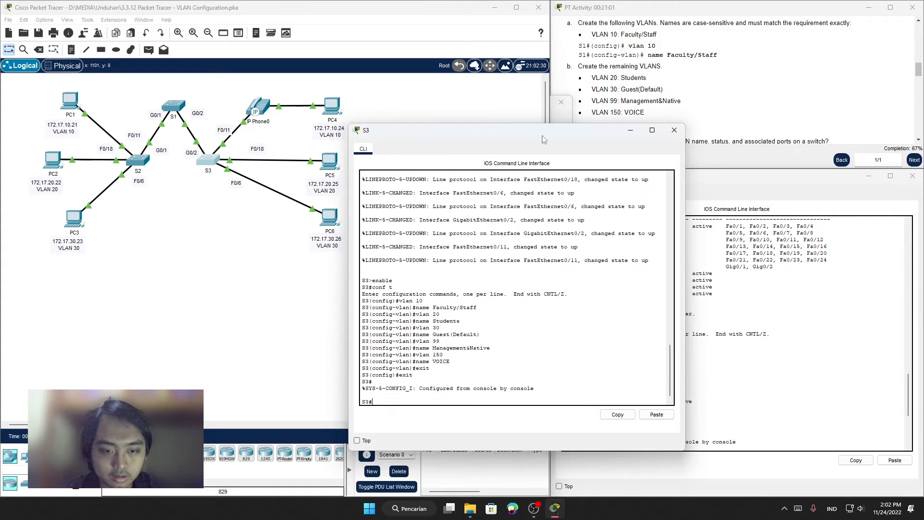
Step: Display the VLAN summary on S3 with show vlan brief
type("show vlna")
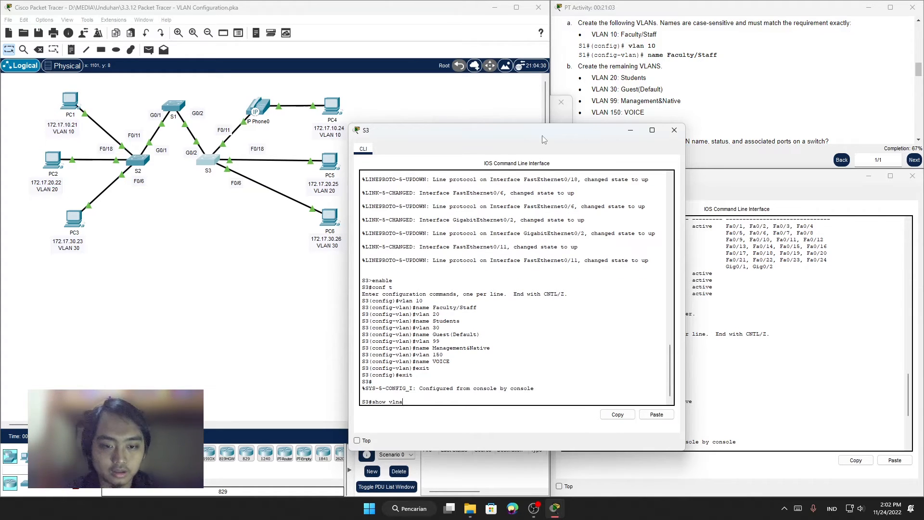
key("BackSpace")
key("BackSpace")
type("an")
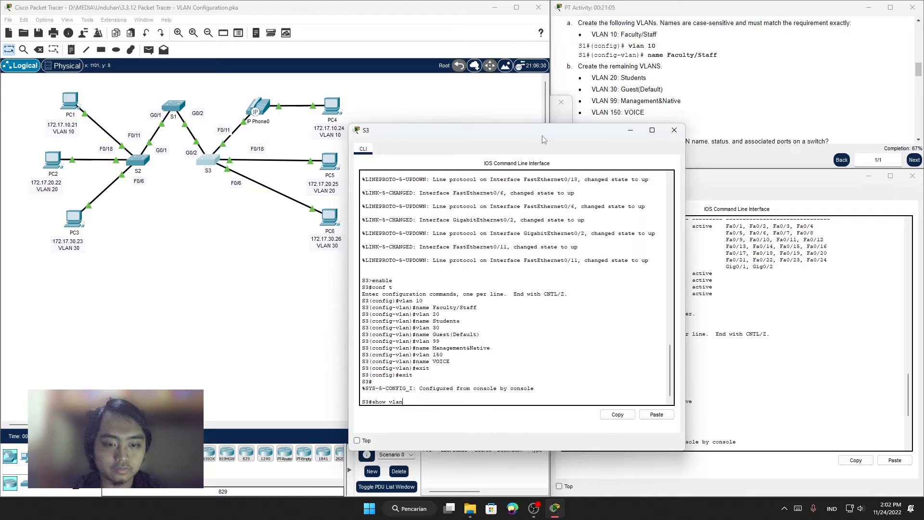
type(" Con")
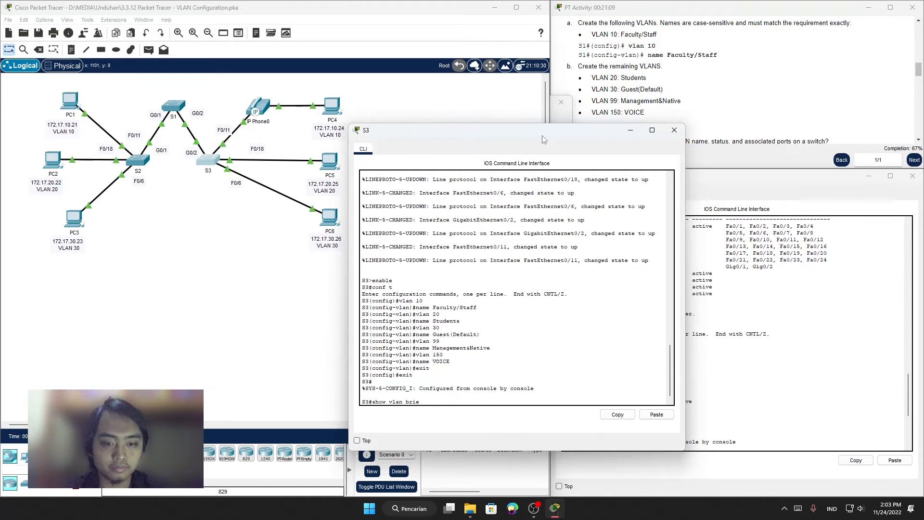
key("Return")
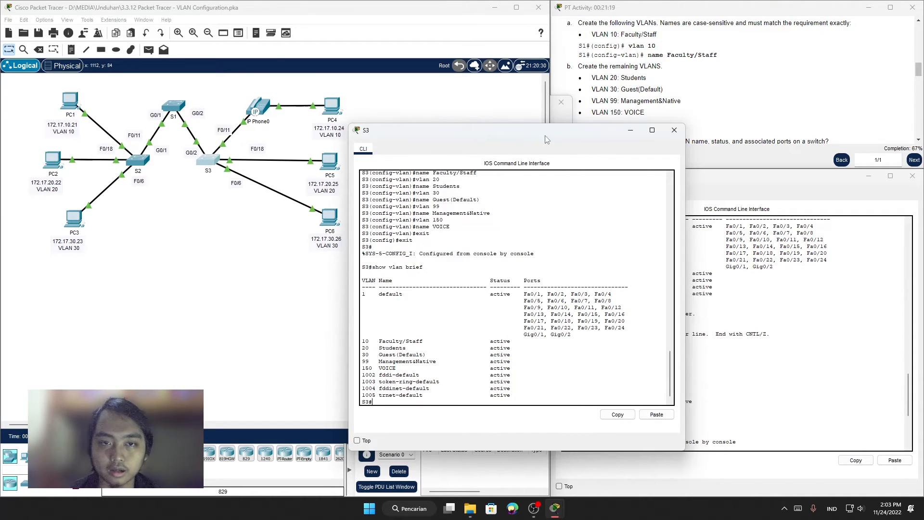
Step: Move the S3 window clear of the activity instructions and read from Part 2's verification steps to Part 3, Assign VLANs to Ports
left_click_drag(545, 138, 366, 103)
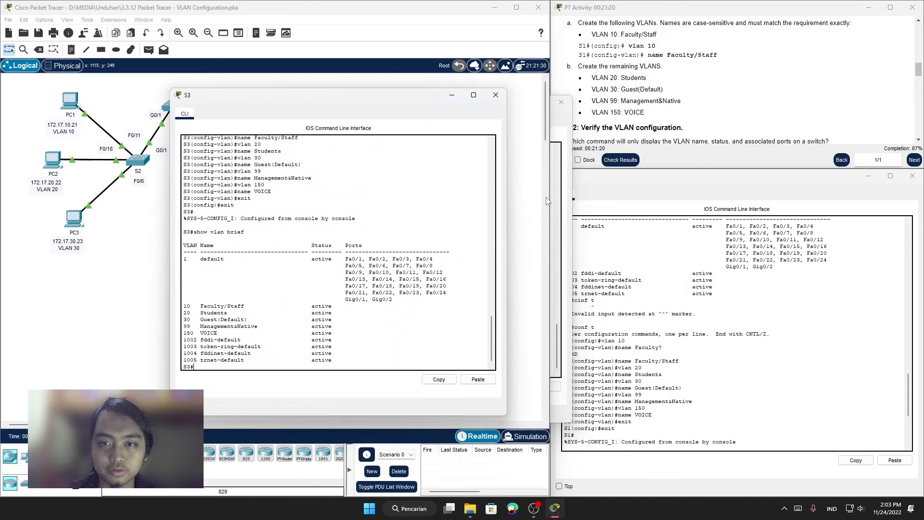
left_click(676, 100)
scroll(677, 101, "down", 2)
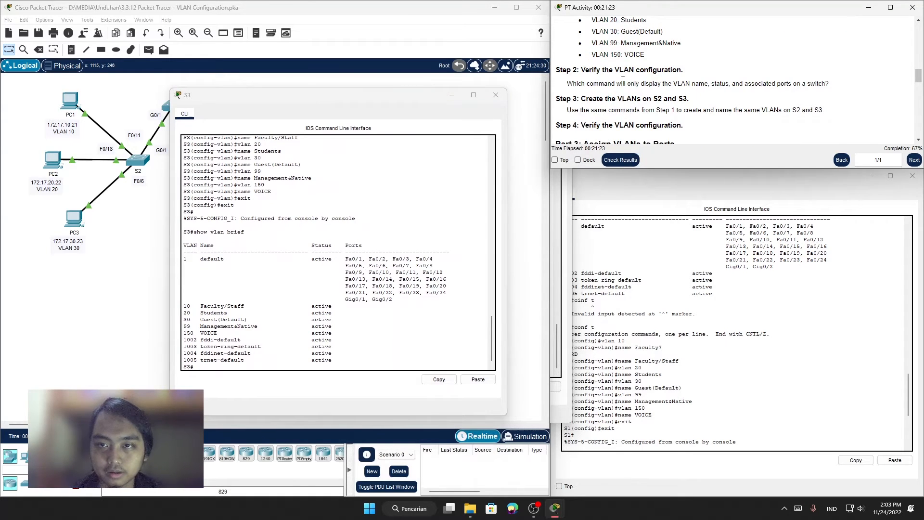
scroll(624, 103, "down", 1)
left_click_drag(585, 97, 740, 104)
left_click(740, 103)
left_click_drag(582, 41, 686, 70)
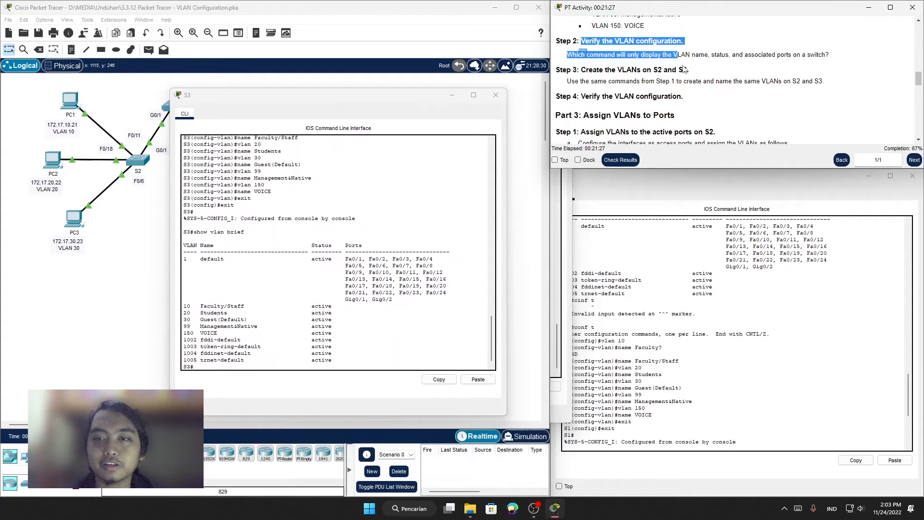
left_click(685, 70)
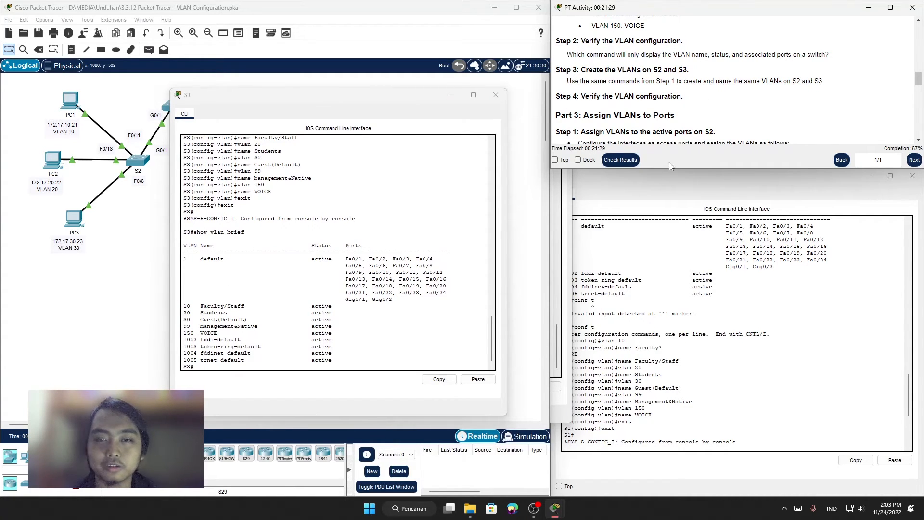
scroll(672, 108, "down", 2)
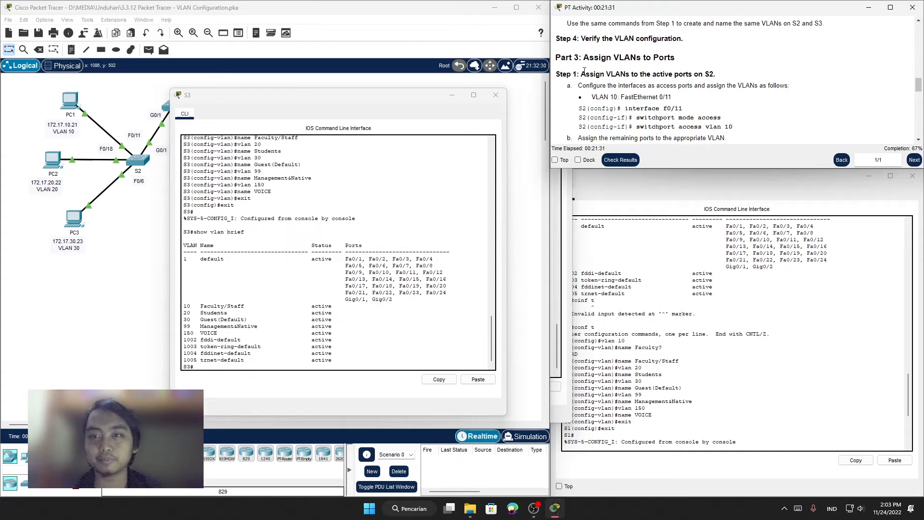
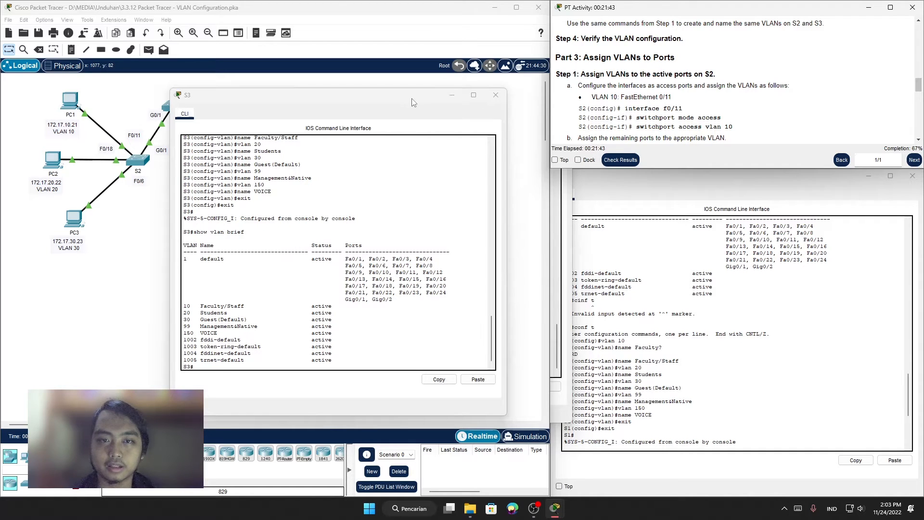
Step: Bring up the S2 command line in place of the S3 window and enter global configuration mode with conf t
left_click_drag(413, 99, 369, 96)
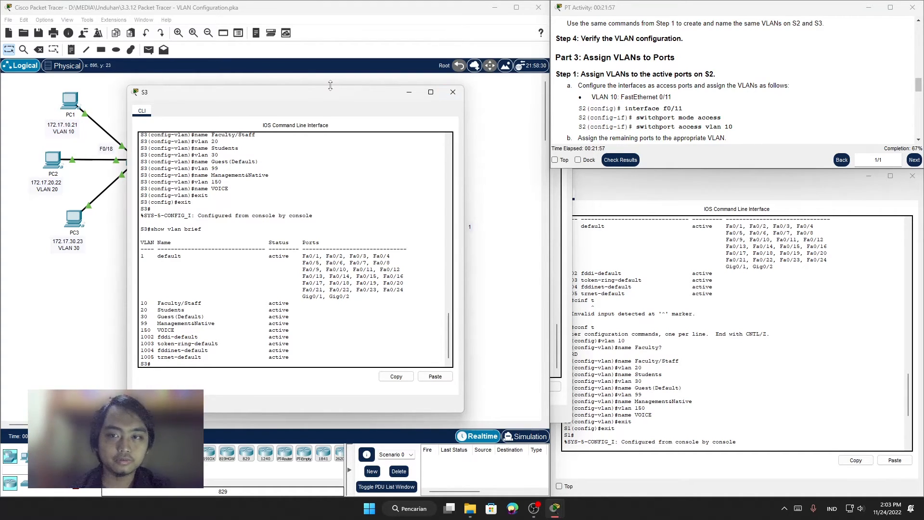
left_click_drag(310, 97, 469, 73)
left_click(594, 63)
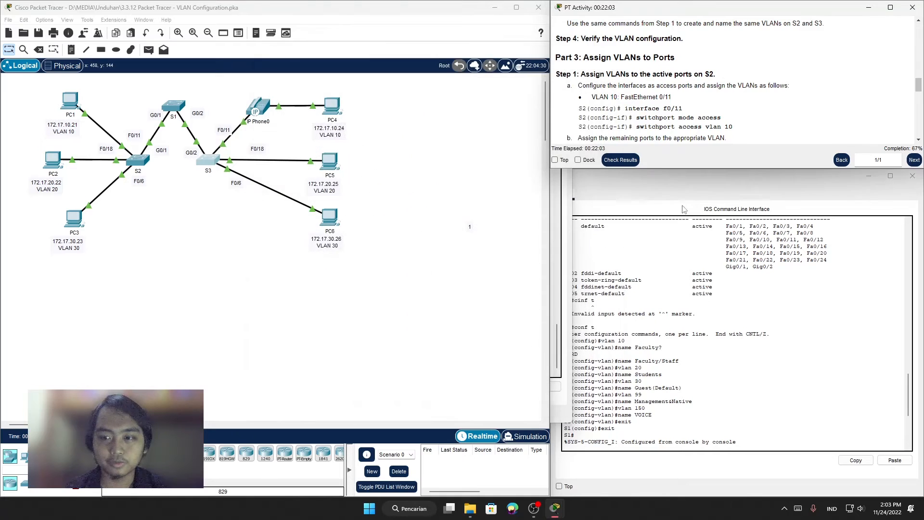
left_click_drag(382, 101, 423, 63)
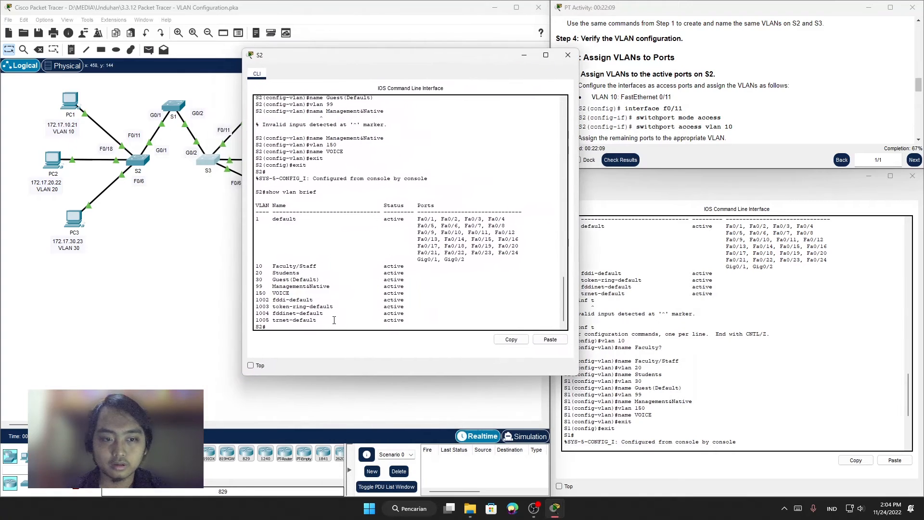
type("vlan")
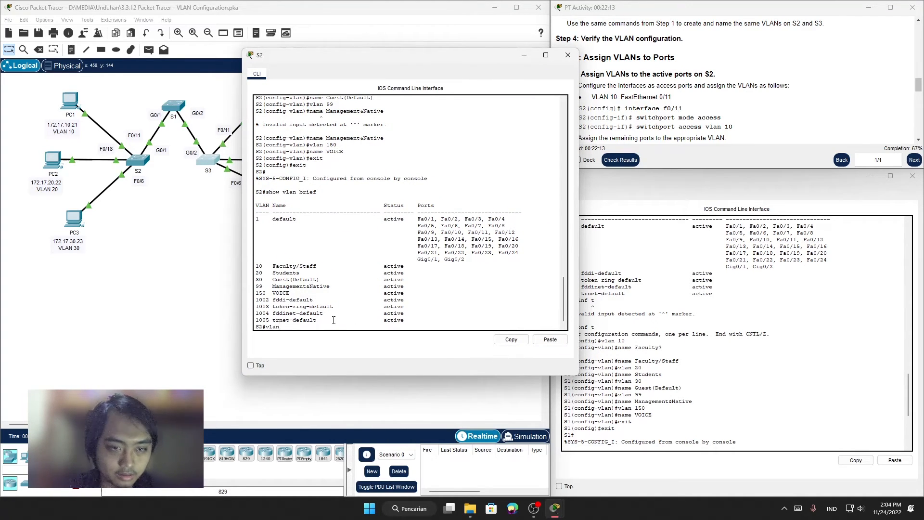
type(" 10")
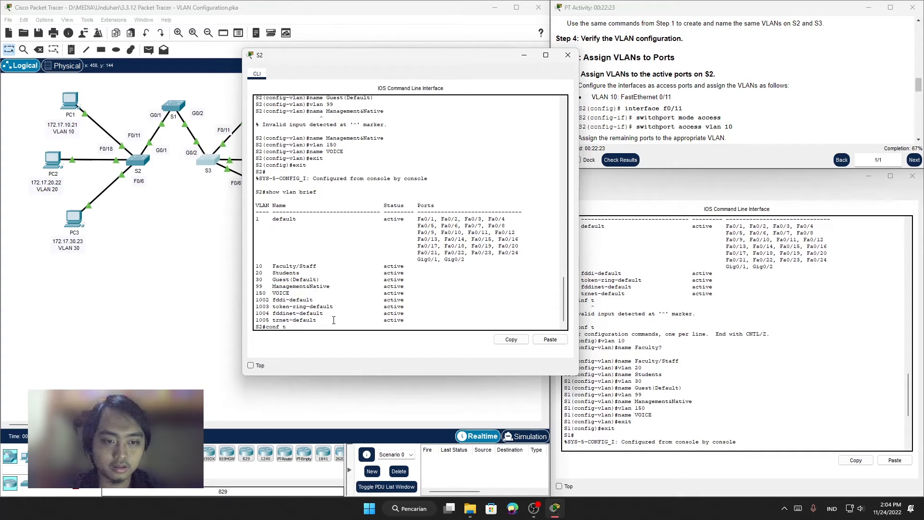
key("Return")
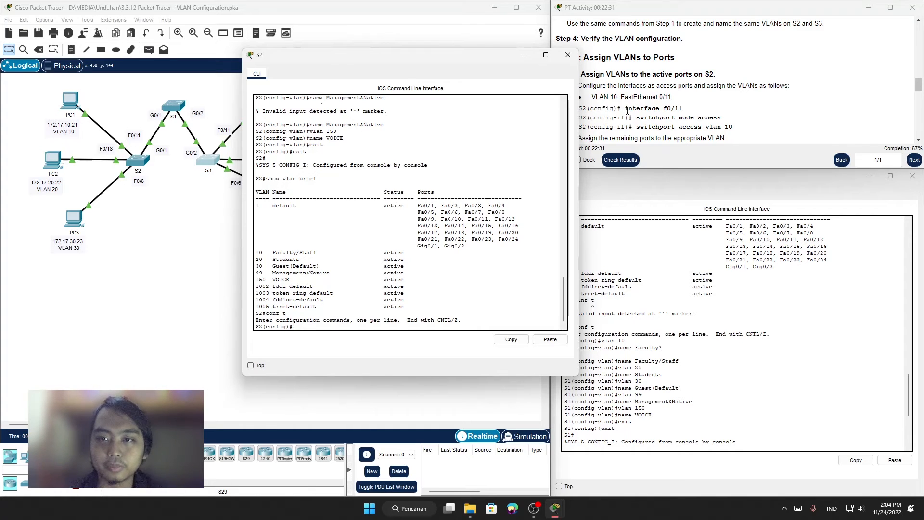
Step: Copy the interface f0/11 command from the activity instructions and run it on S2
left_click_drag(625, 110, 693, 112)
right_click(673, 105)
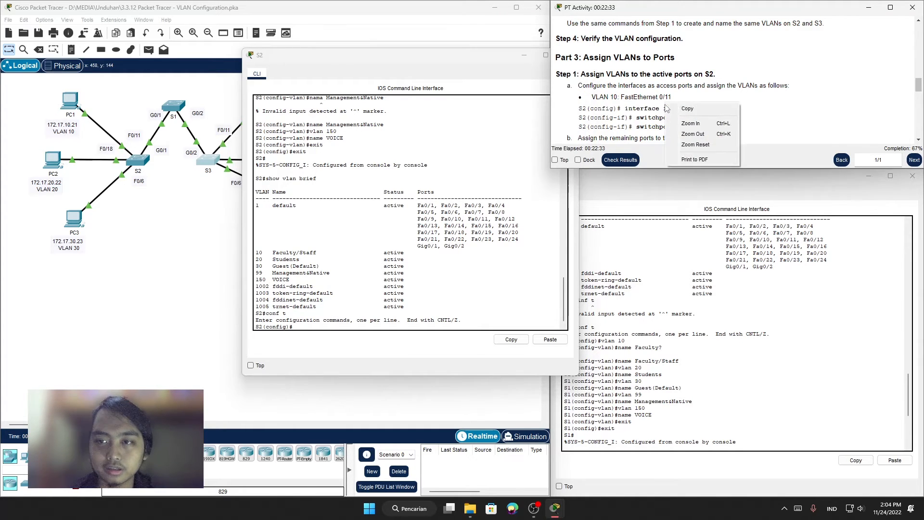
left_click(639, 112)
left_click_drag(627, 107, 695, 111)
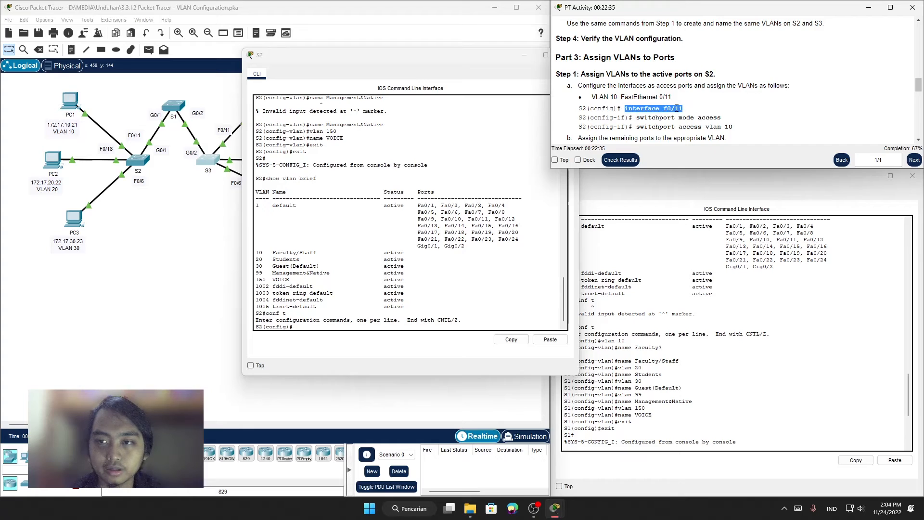
right_click(676, 107)
left_click(696, 115)
left_click(316, 337)
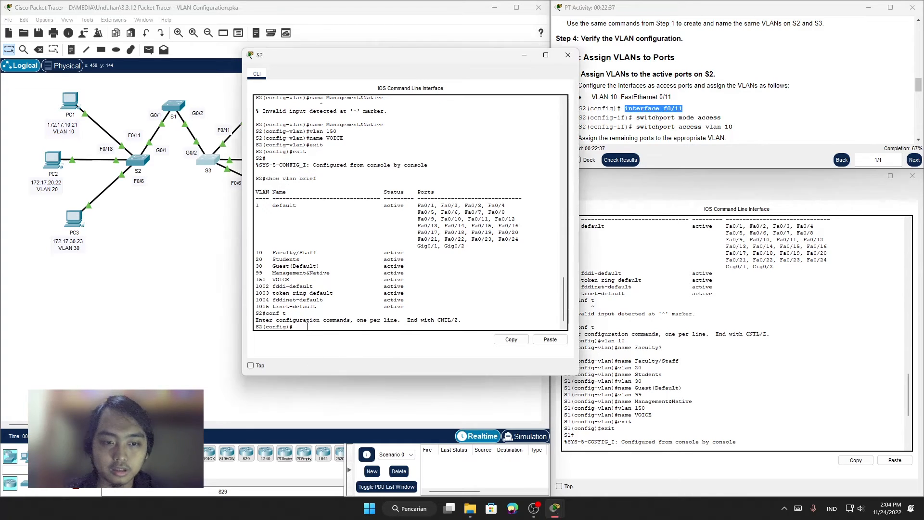
right_click(326, 330)
left_click(342, 344)
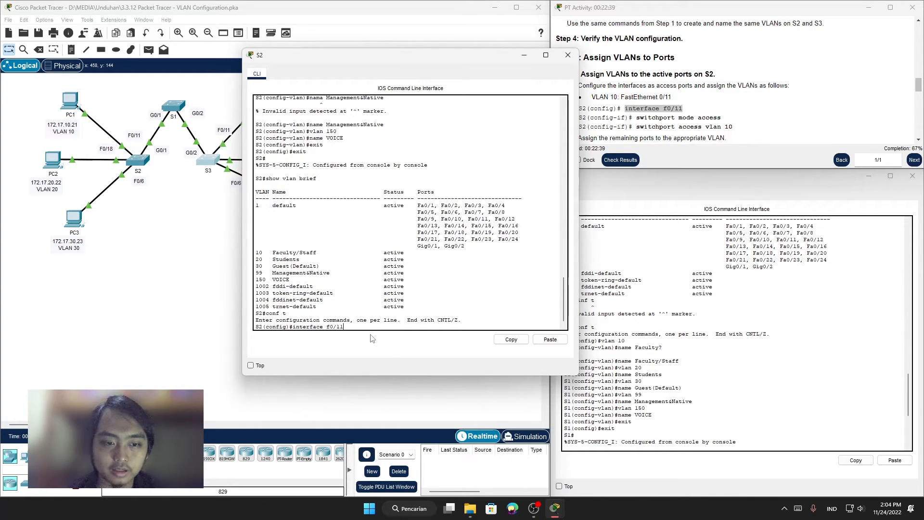
key("Return")
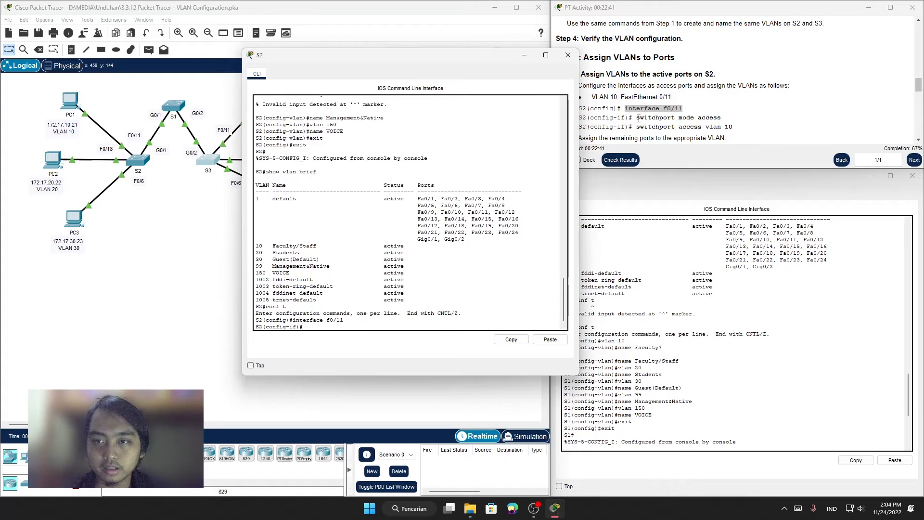
Step: Set S2's f0/11 to access mode using the switchport mode access command copied from the instructions
left_click_drag(637, 117, 732, 122)
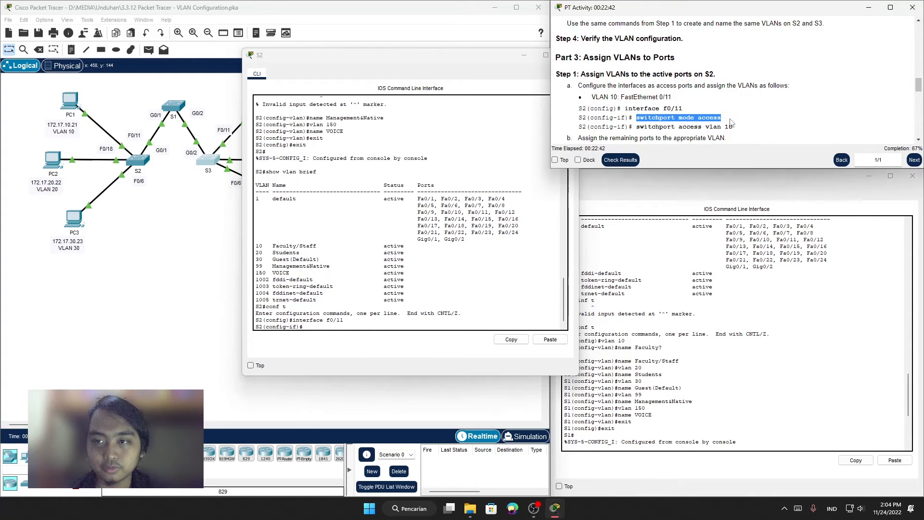
right_click(697, 123)
left_click(722, 128)
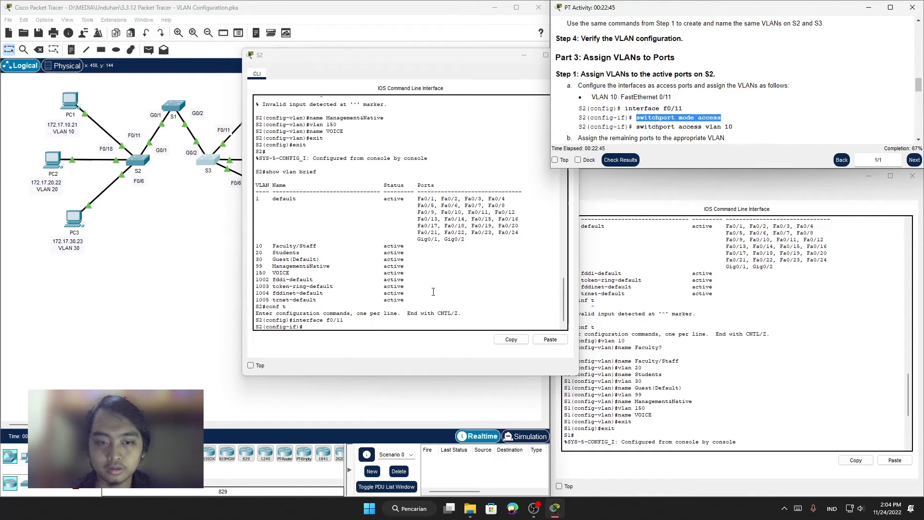
right_click(379, 323)
left_click(395, 341)
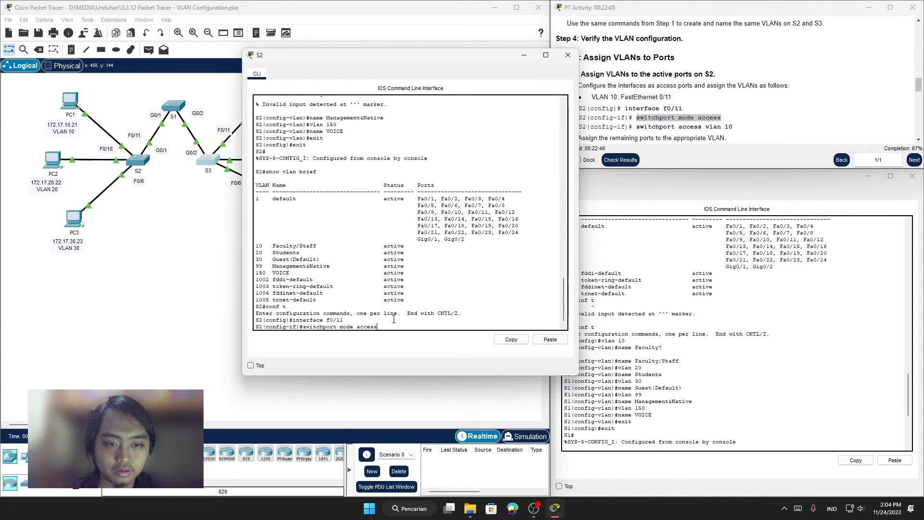
key("Return")
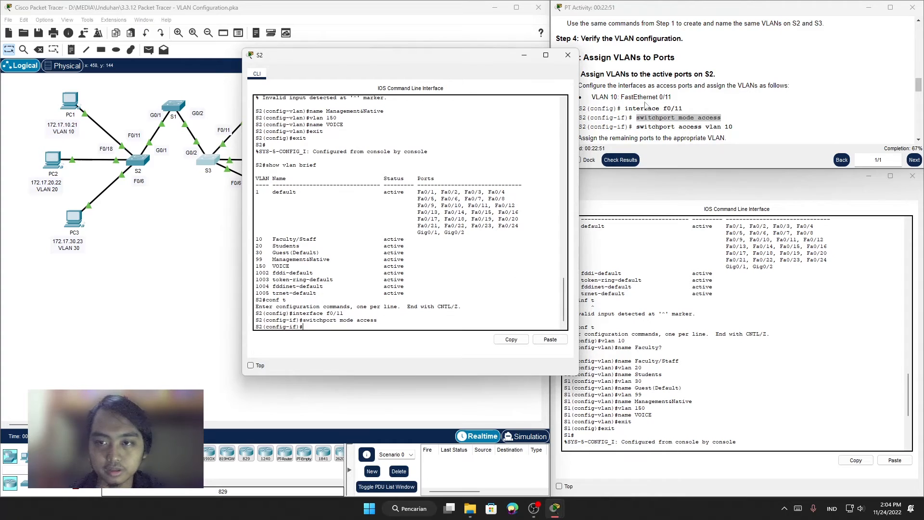
Step: Assign VLAN 10 to S2's f0/11 using the switchport access vlan 10 command copied from the instructions
left_click_drag(636, 127, 718, 130)
right_click(719, 130)
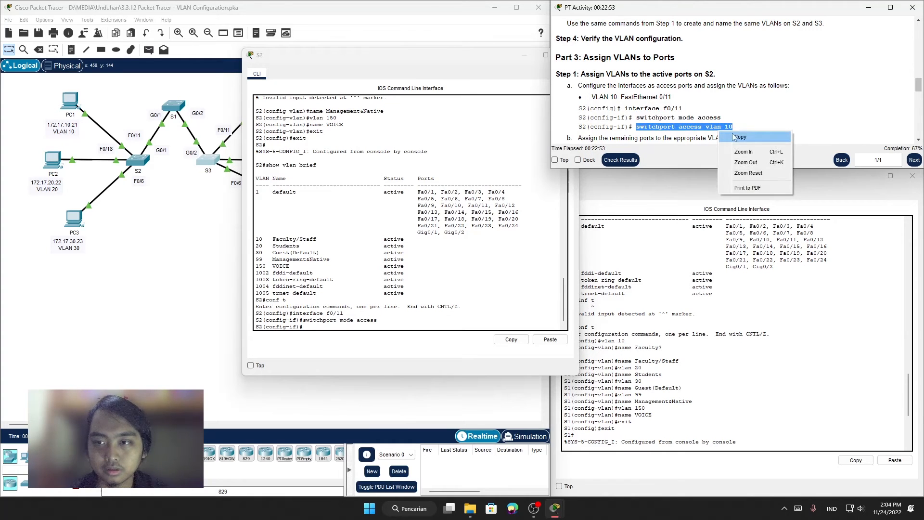
left_click(737, 137)
right_click(316, 330)
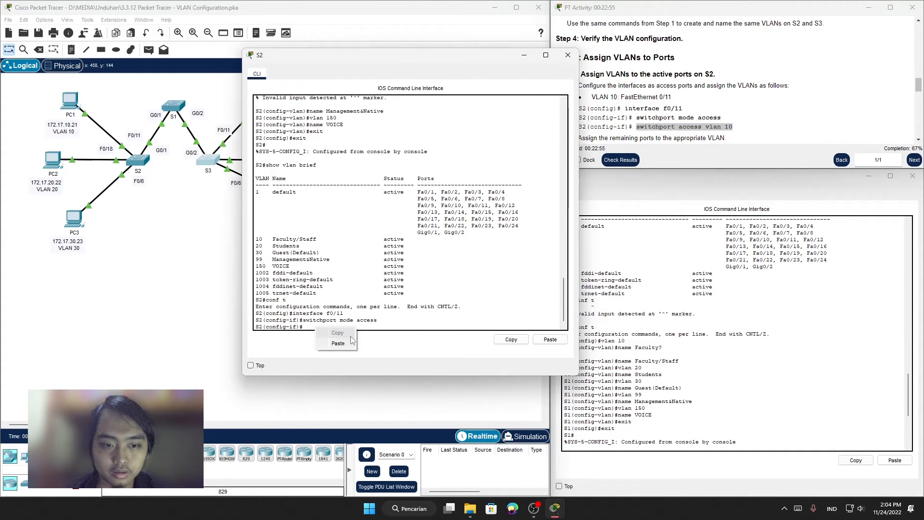
left_click(337, 338)
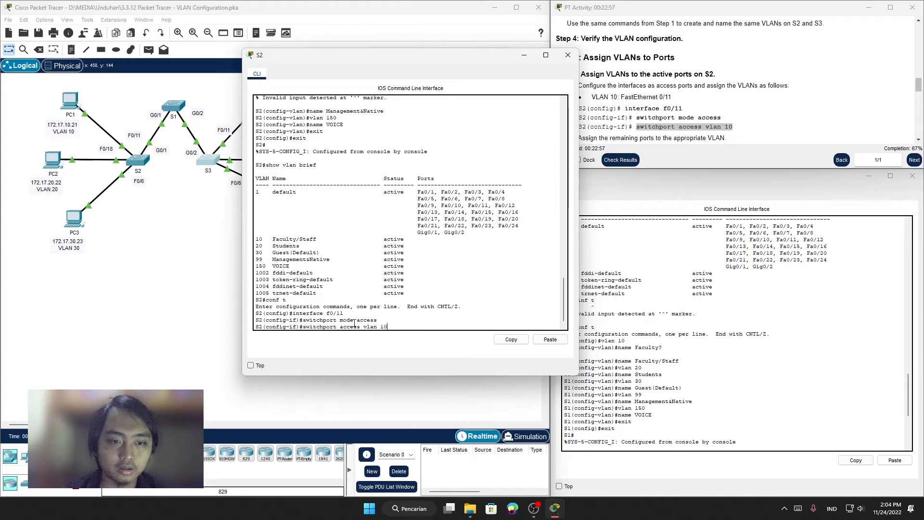
key("Return")
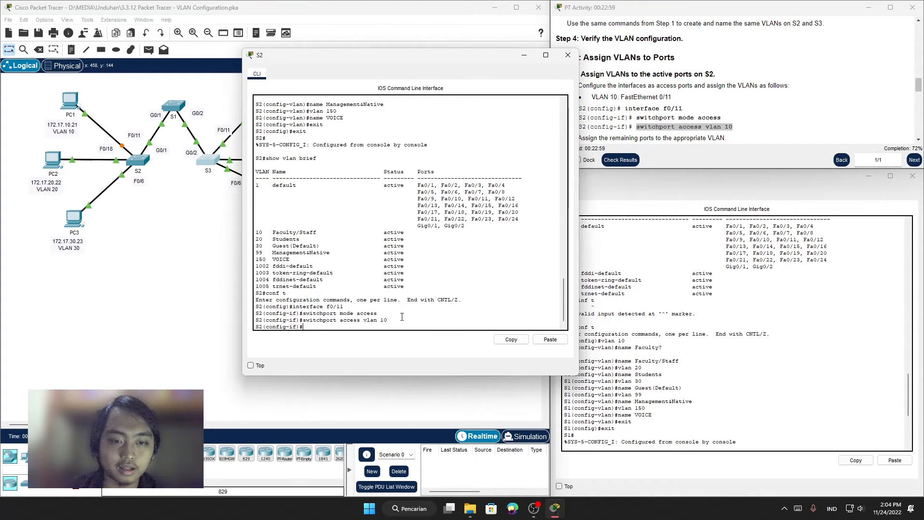
Step: Check the remaining S2 port assignments in the instructions and enter interface configuration for f0/18 on S2
type("interface f0/11")
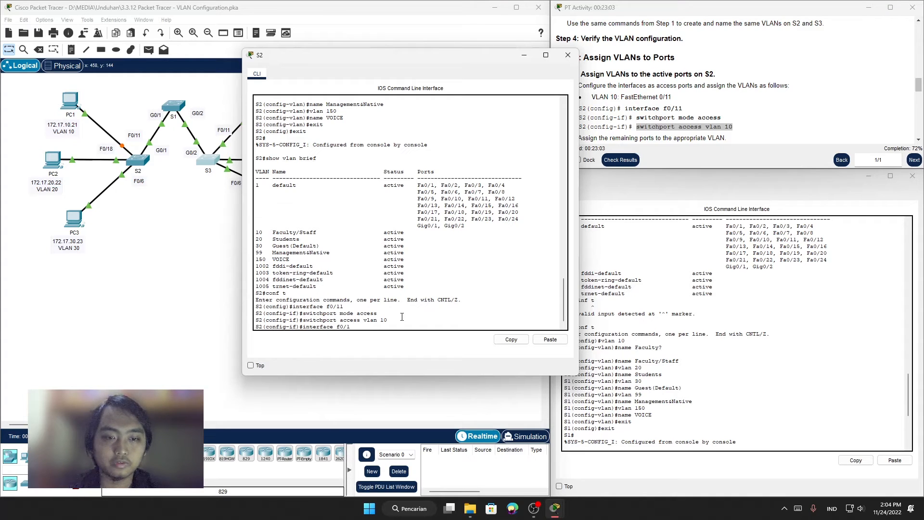
scroll(657, 53, "down", 2)
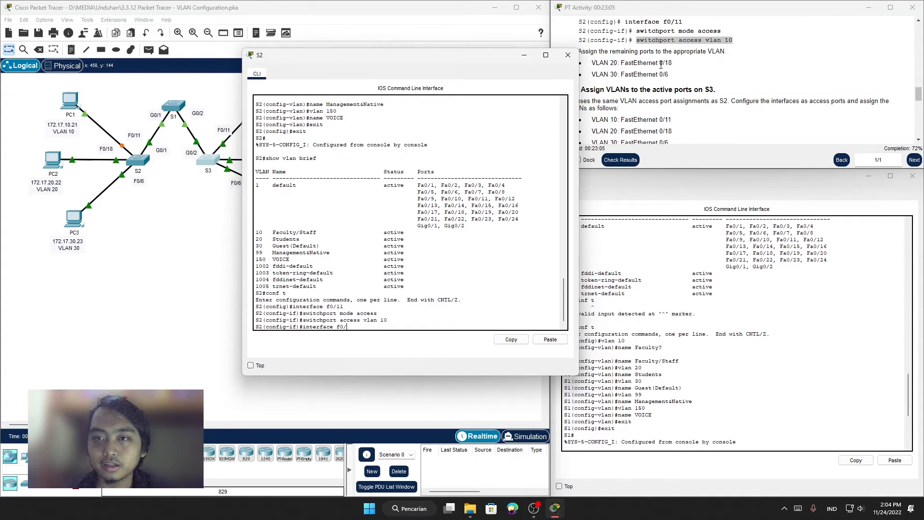
left_click_drag(467, 57, 431, 33)
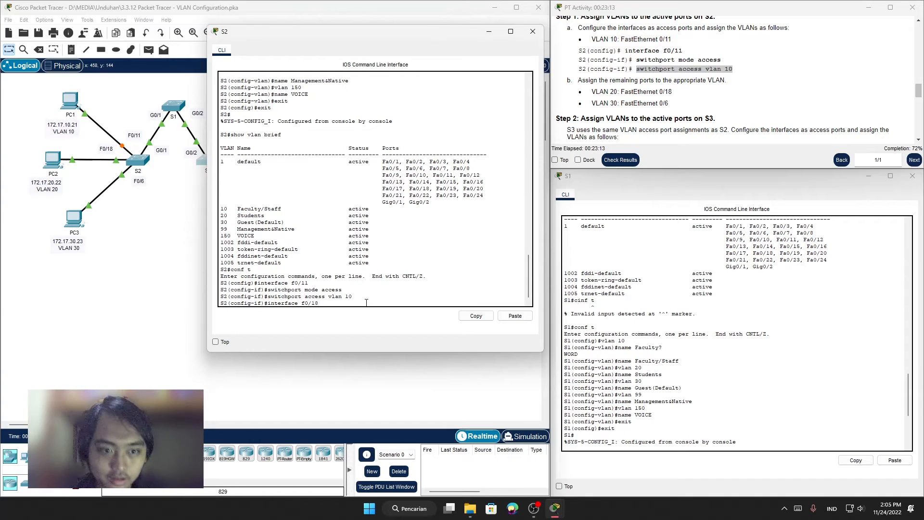
key("Return")
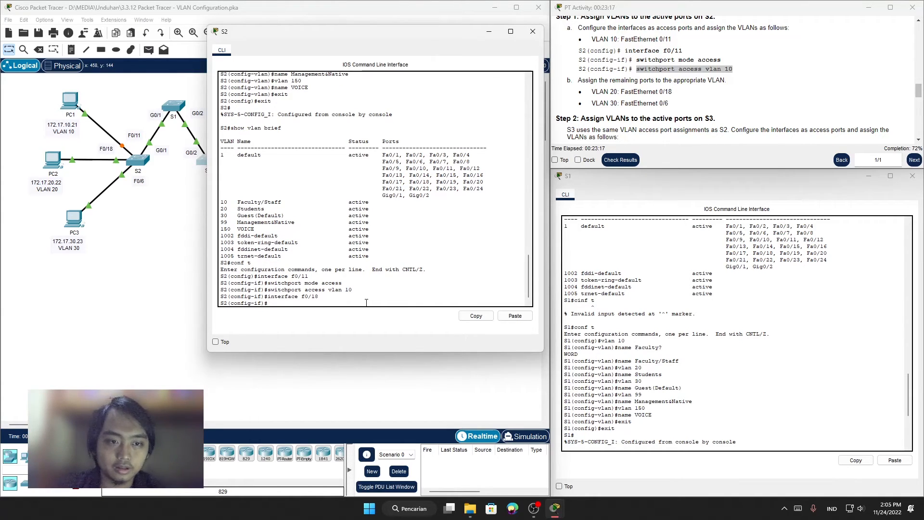
Step: Set S2's f0/18 to access mode and assign it to VLAN 20
key("ctrl+v")
key("Up")
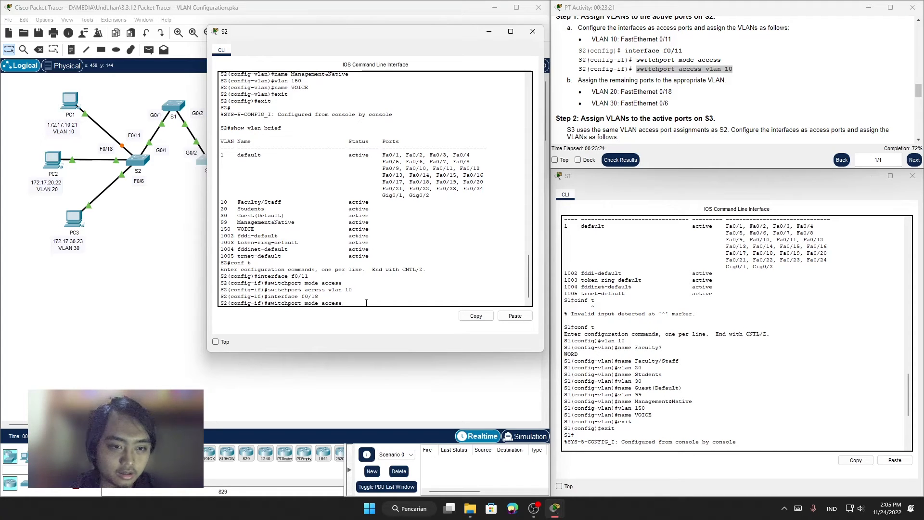
key("Return")
key("ctrl+v")
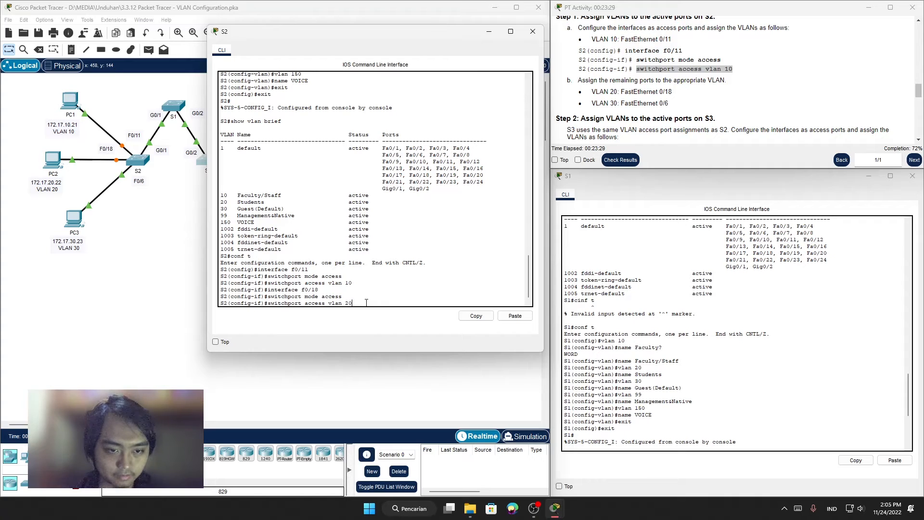
key("Return")
Step: Enter interface configuration for f0/6 on S2, the port listed for VLAN 30 in the instructions
key("Up")
key("Up")
key("Up")
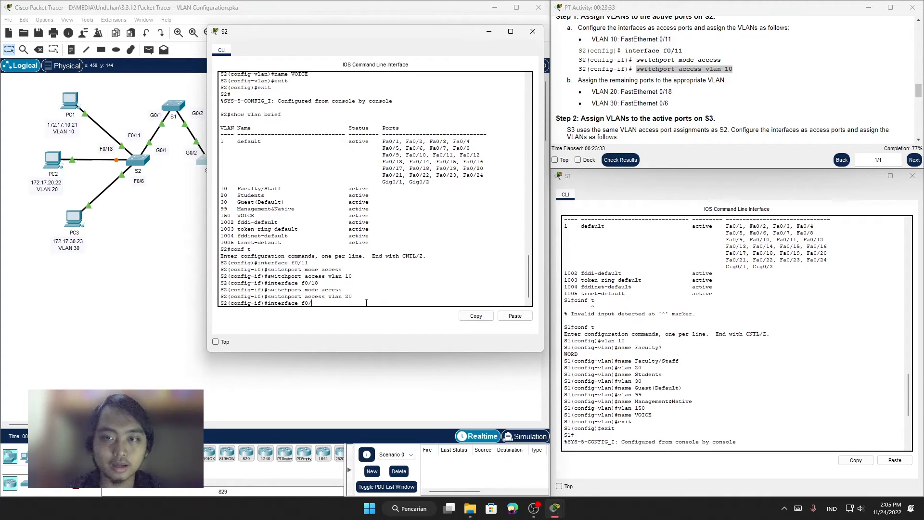
left_click_drag(673, 118, 639, 103)
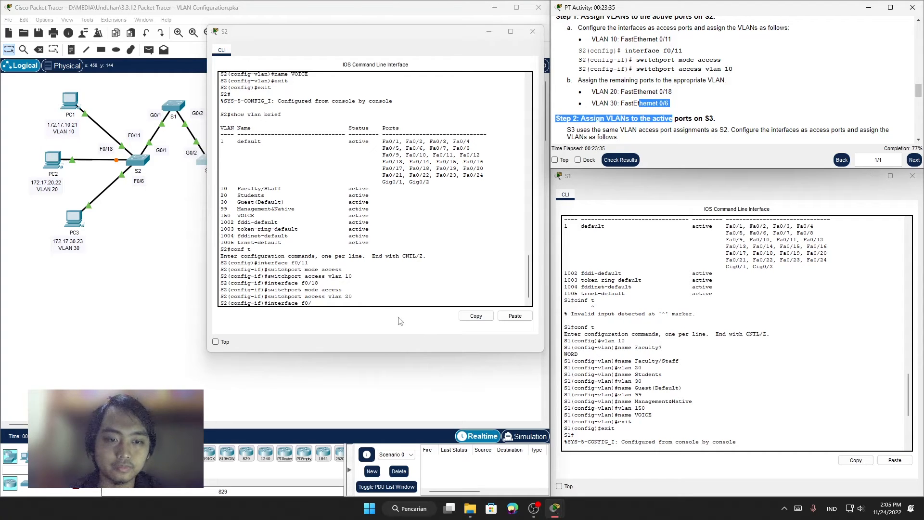
left_click(340, 301)
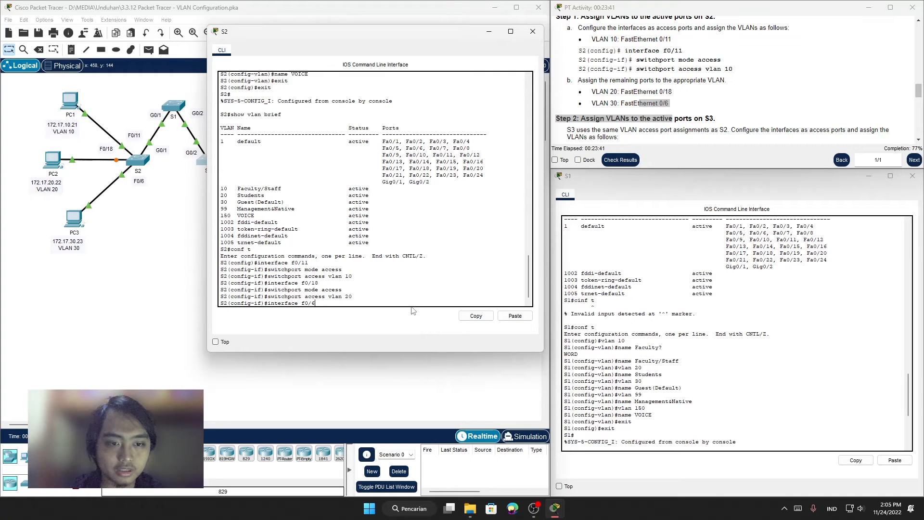
key("Return")
Step: Set S2's f0/6 to access mode and assign it to VLAN 30
type("switchport mode access")
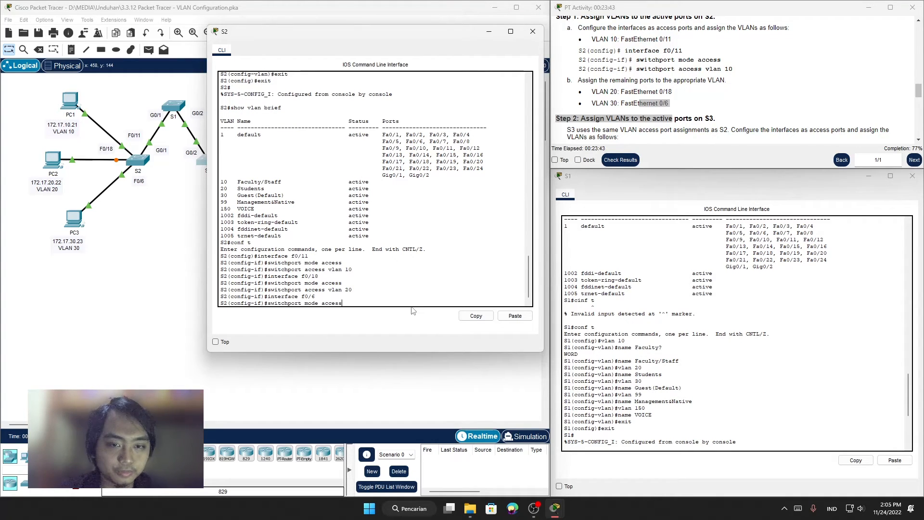
key("Return")
type("switchport access vlan 20")
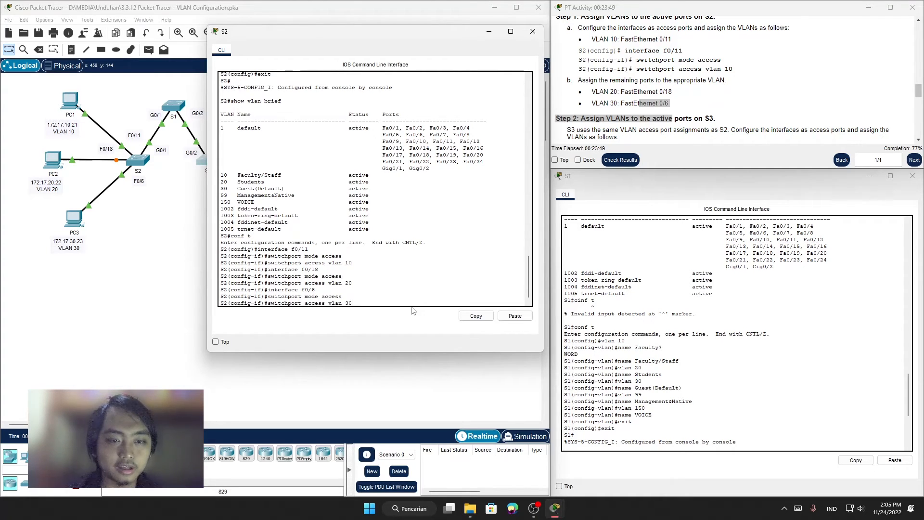
key("Return")
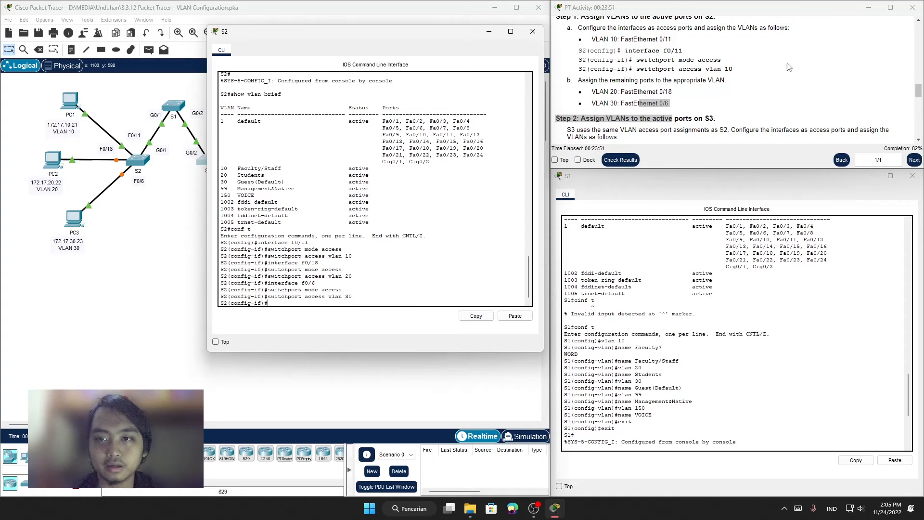
Step: Read Step 2 of Part 3 in the instructions, covering the VLAN assignments for the active ports on S3
left_click(276, 297)
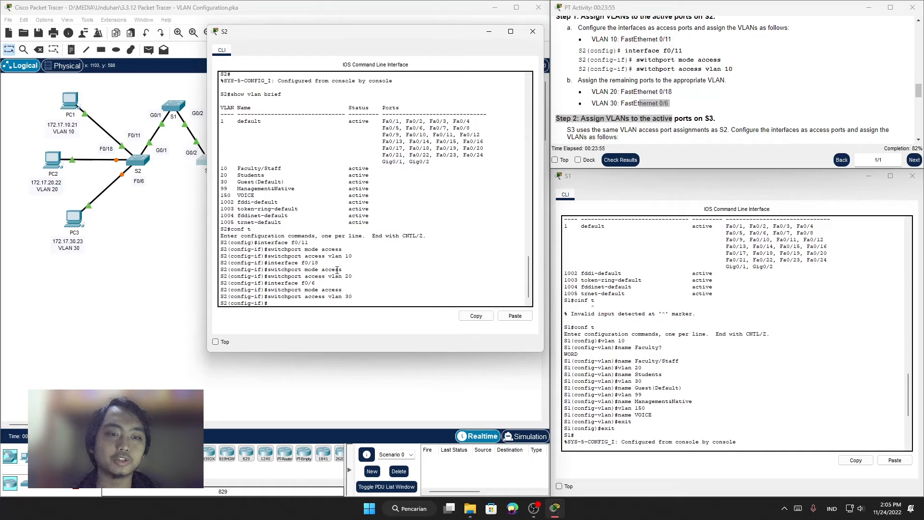
left_click(640, 102)
scroll(626, 96, "down", 2)
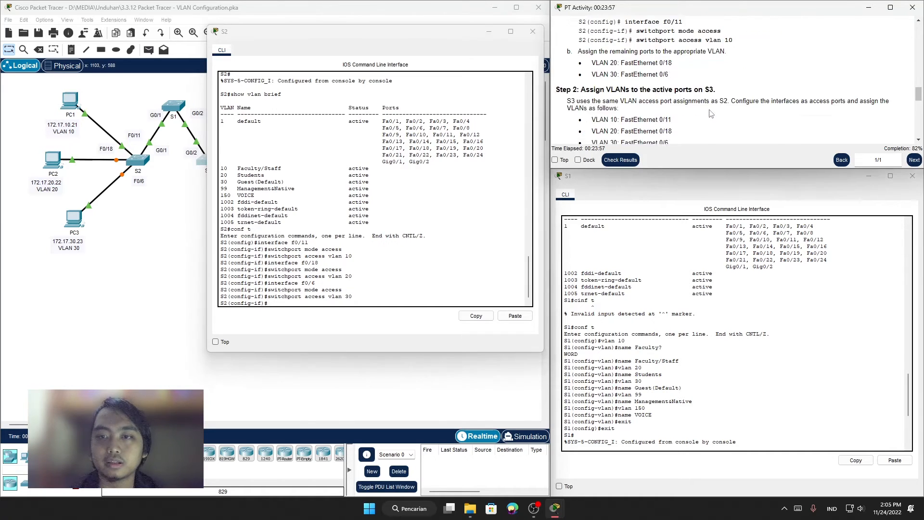
left_click_drag(581, 62, 630, 63)
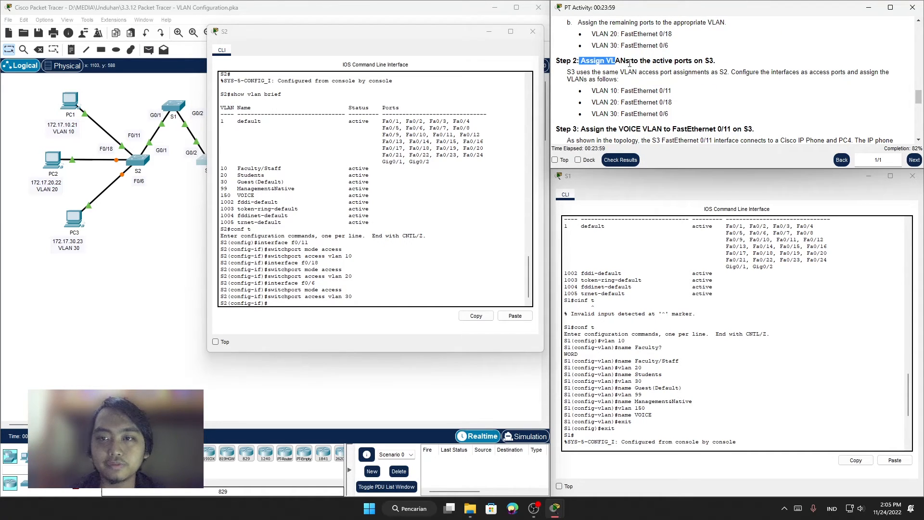
left_click(713, 59)
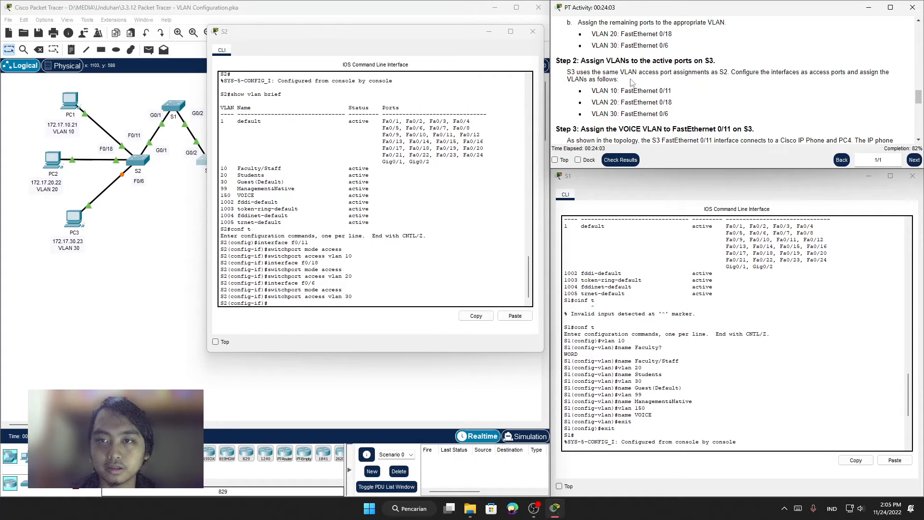
Step: Compare the S2 port assignments in Step 1 with the S3 VLAN port assignments in Step 2 of the instructions
scroll(679, 107, "up", 1)
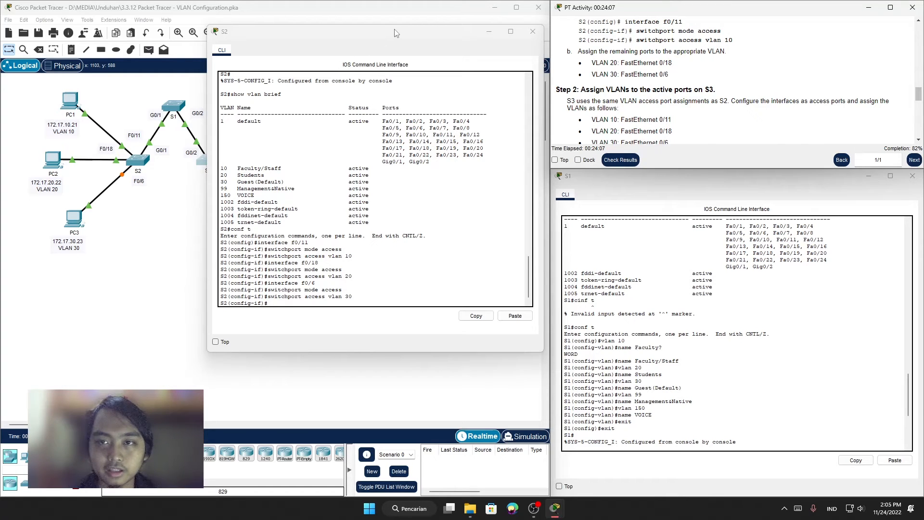
scroll(670, 74, "down", 1)
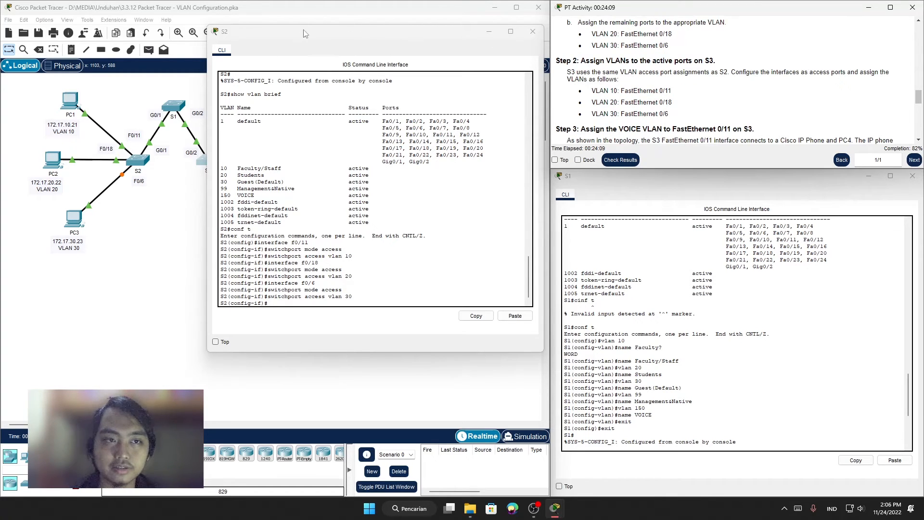
left_click_drag(306, 32, 265, 34)
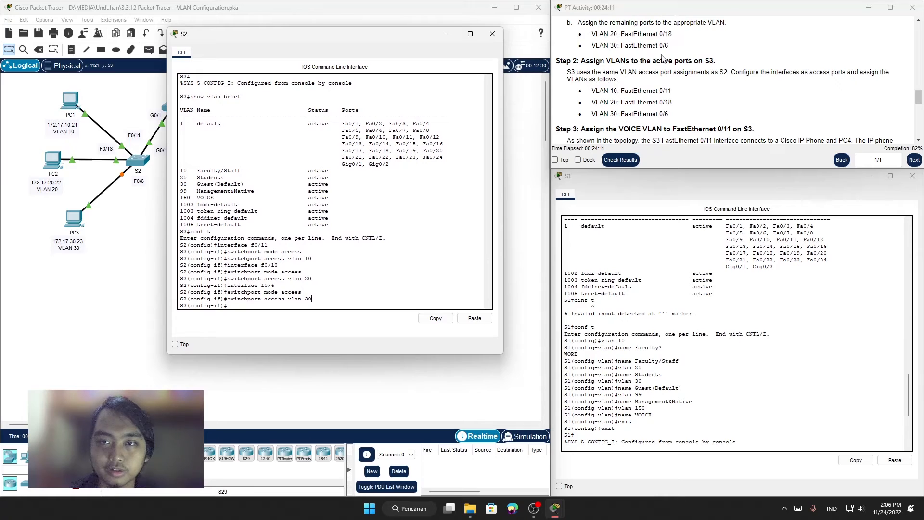
scroll(625, 50, "up", 2)
scroll(617, 77, "down", 1)
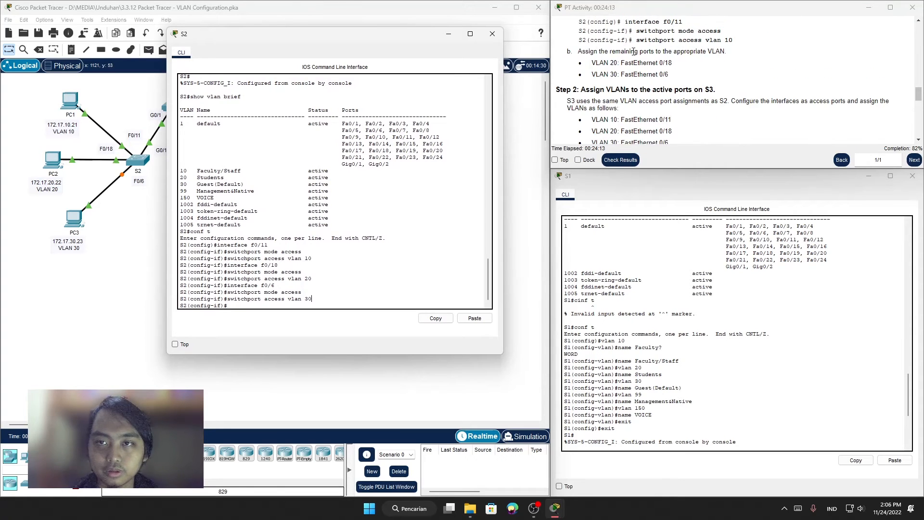
scroll(631, 81, "down", 1)
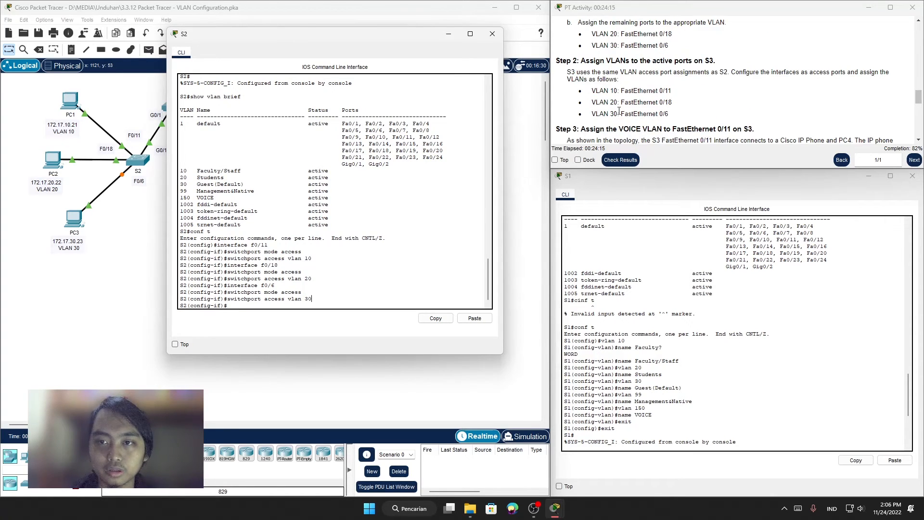
scroll(628, 80, "up", 2)
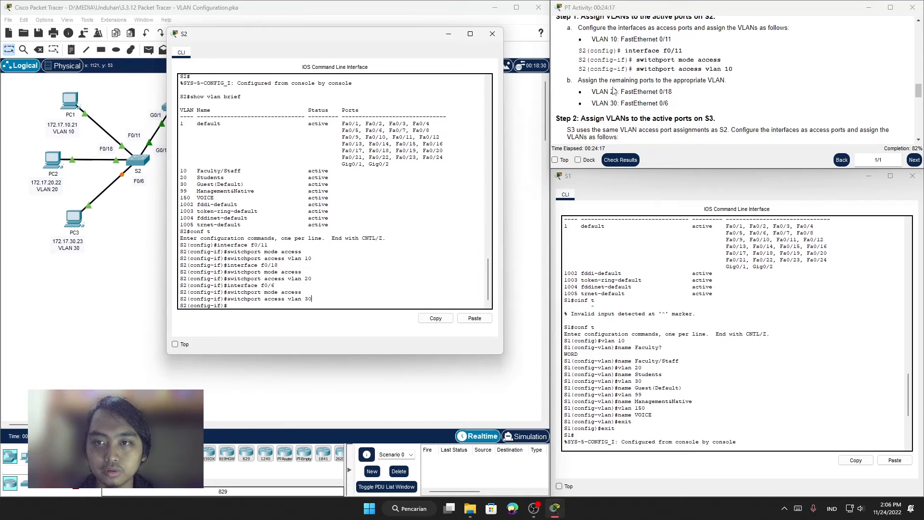
scroll(647, 102, "down", 1)
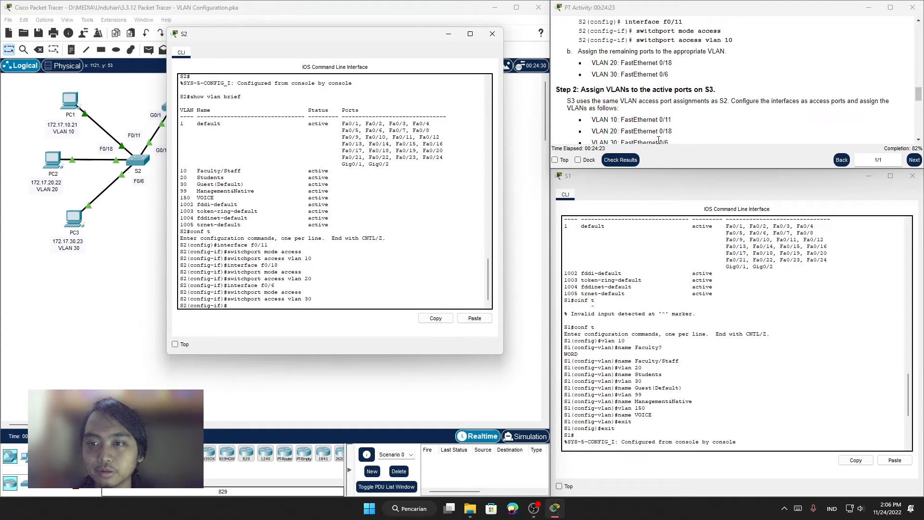
scroll(635, 73, "down", 1)
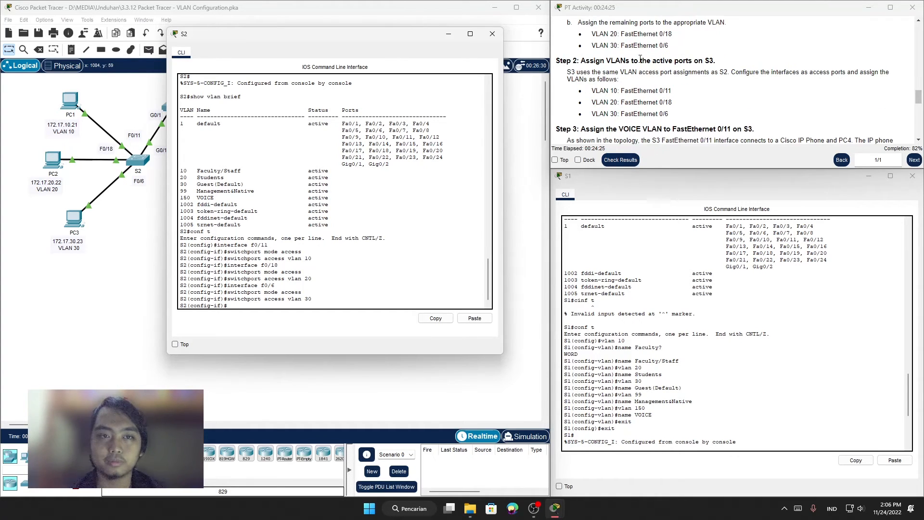
Step: Bring the network topology to the front and open the command line of switch S3
mouse_move(559, 505)
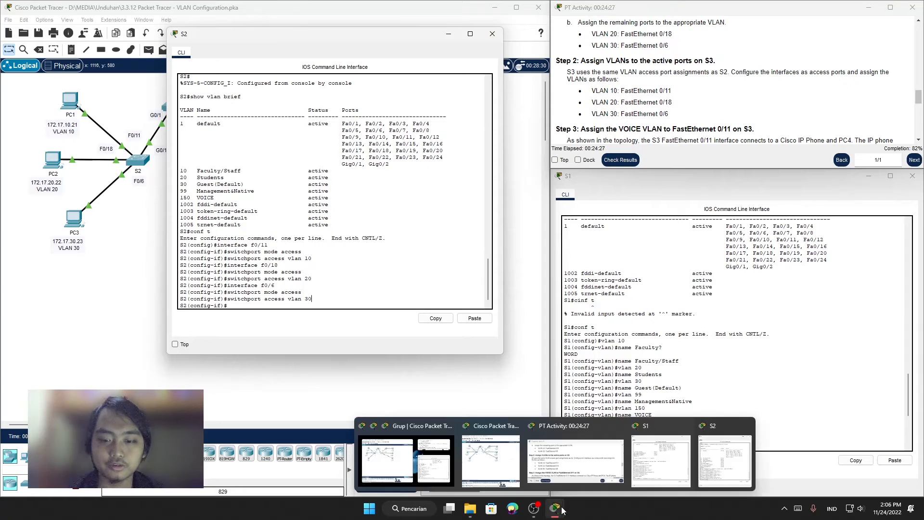
left_click(717, 461)
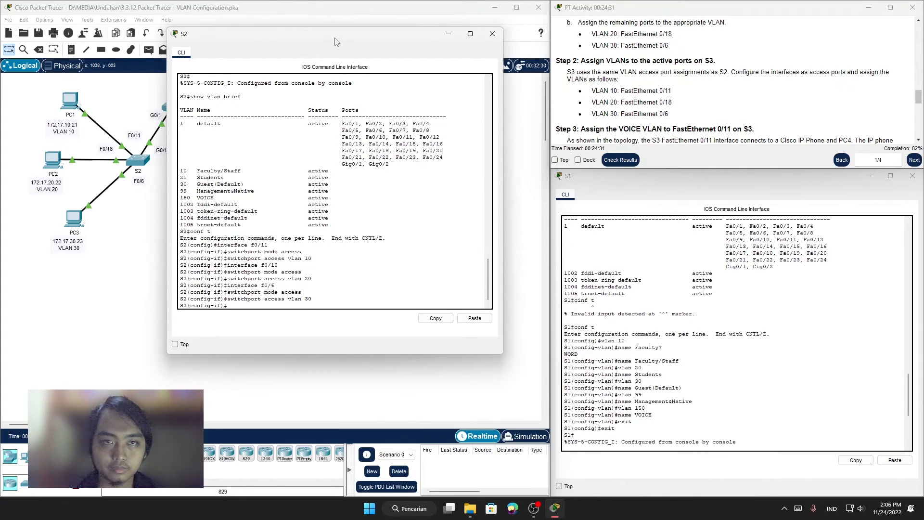
left_click_drag(337, 35, 300, 31)
mouse_move(533, 508)
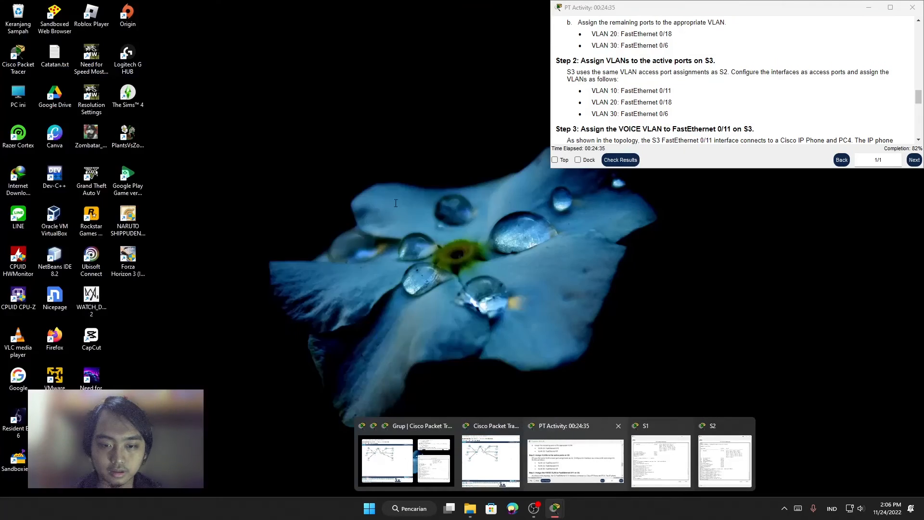
left_click(498, 460)
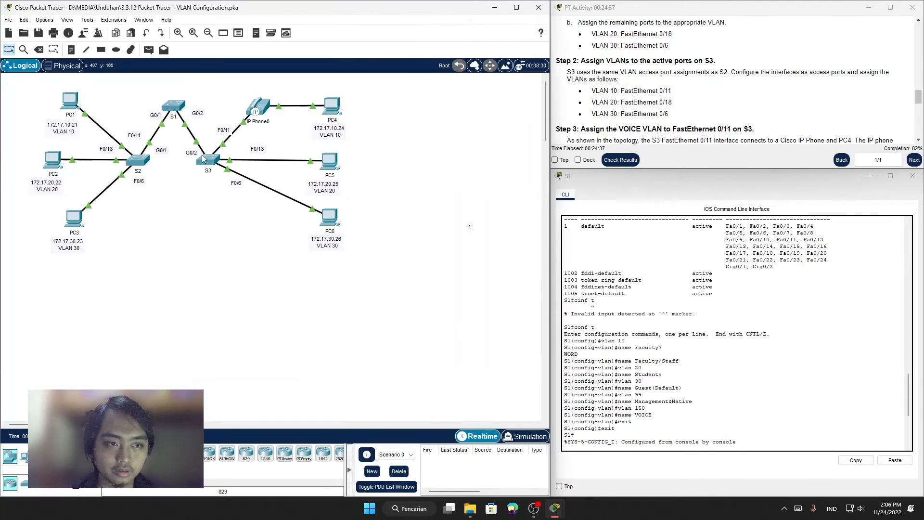
left_click(212, 163)
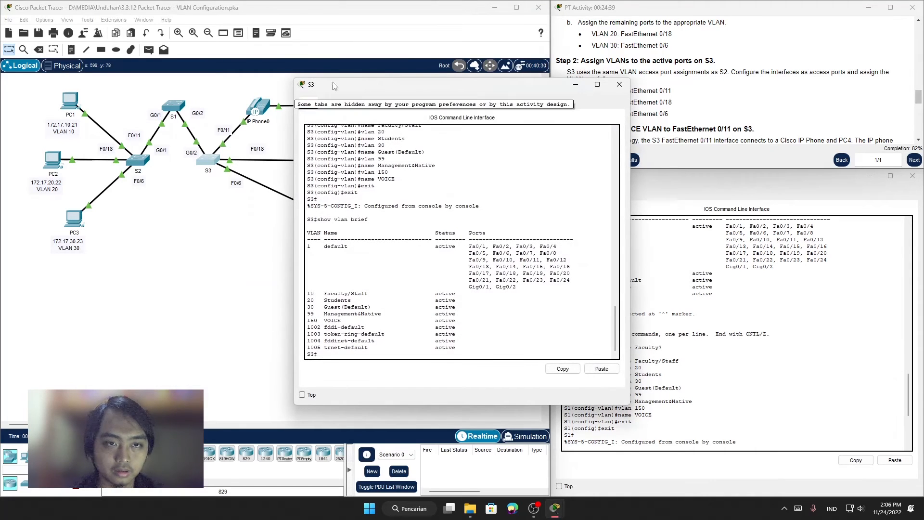
Step: Enter global configuration mode on S3 with conf t
left_click(457, 353)
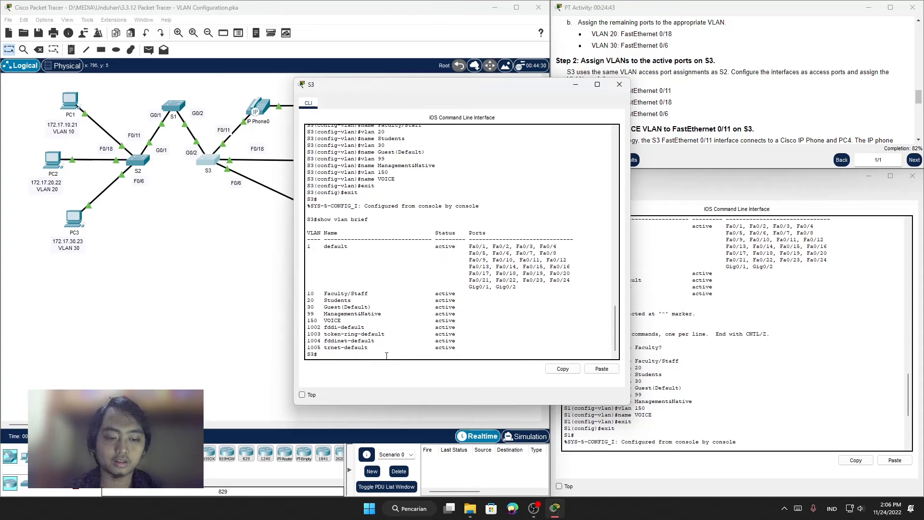
type("con")
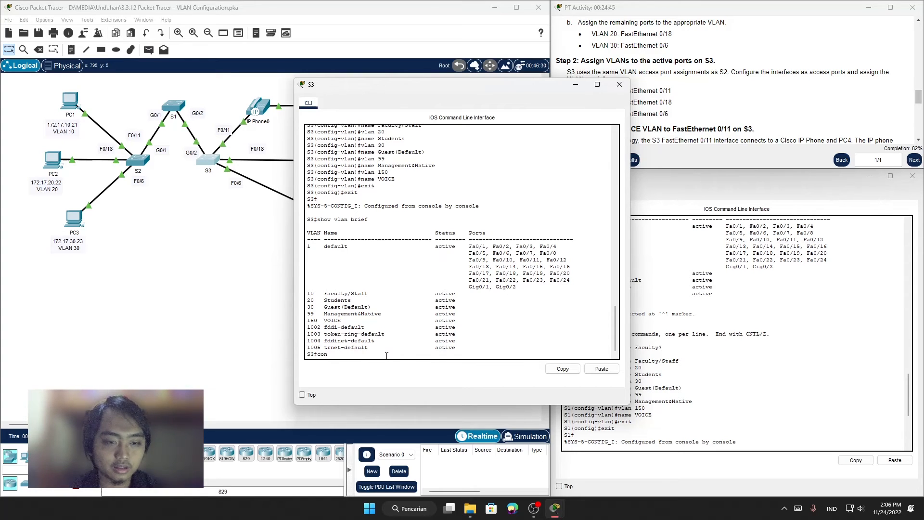
type("f t")
key("Return")
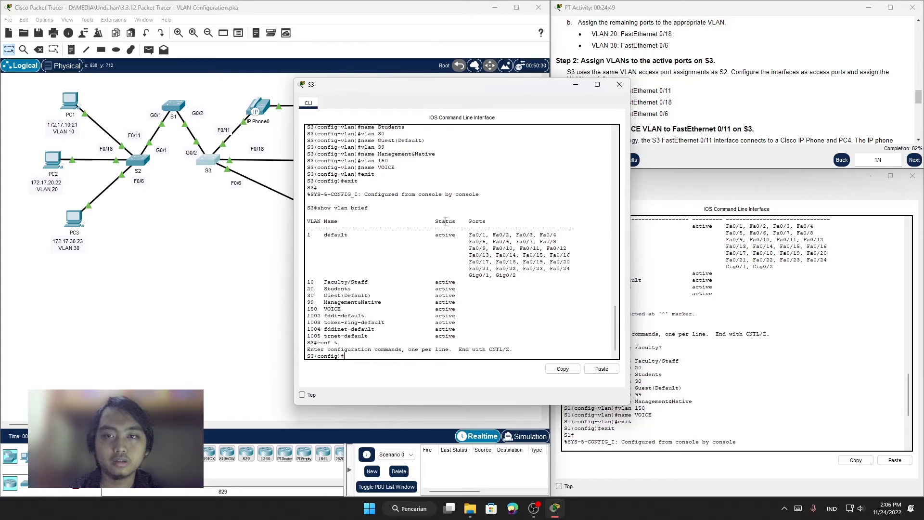
Step: Enter interface configuration for f0/11 on S3, reusing the interface f0/11 command from the instructions
left_click_drag(472, 86, 405, 71)
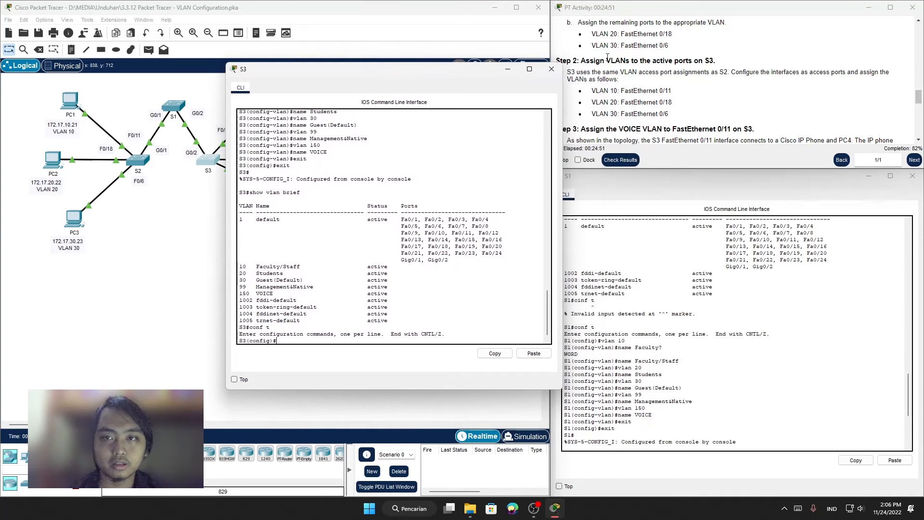
scroll(626, 53, "up", 2)
left_click_drag(624, 51, 683, 51)
right_click(688, 50)
left_click(698, 56)
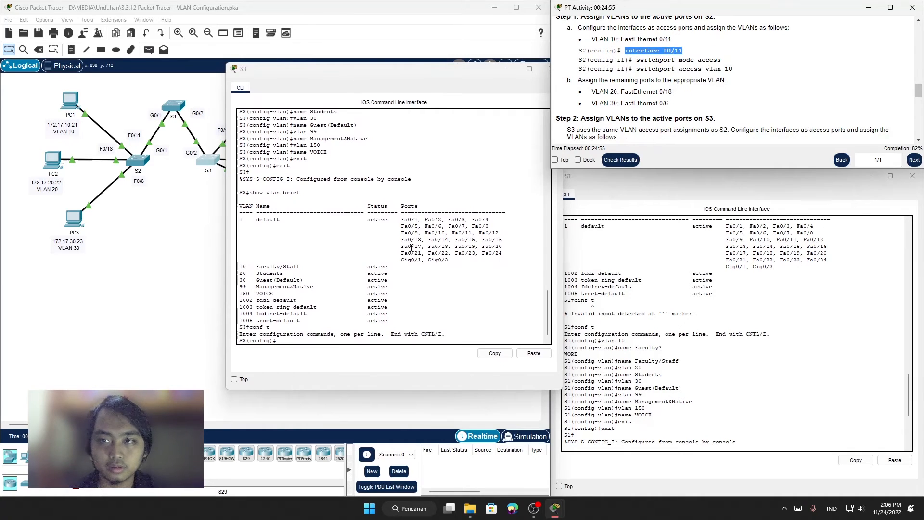
left_click(297, 344)
right_click(296, 342)
left_click(316, 358)
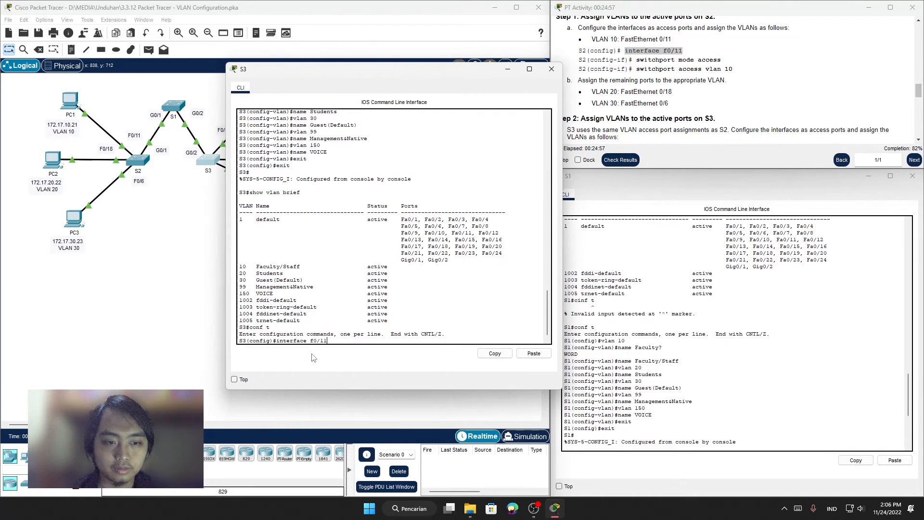
key("Return")
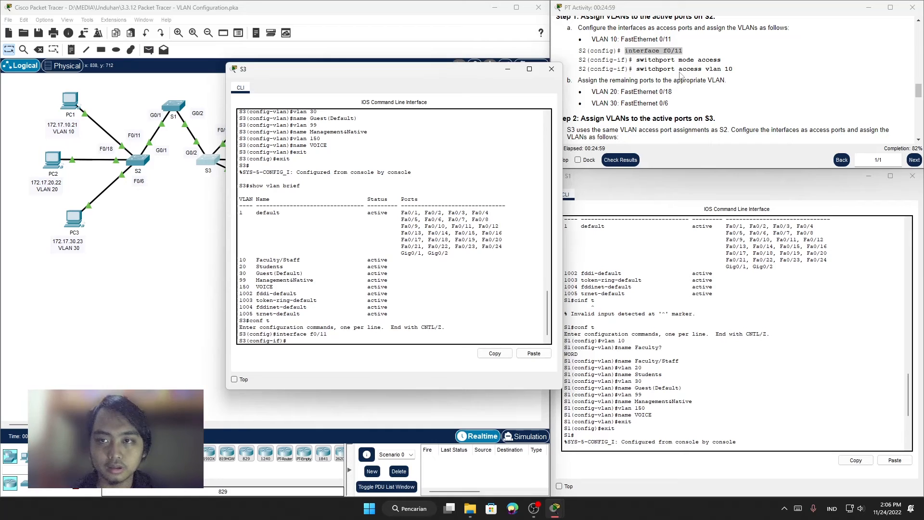
Step: Set S3's f0/11 to access mode with the switchport mode access command from the instructions
left_click(640, 60)
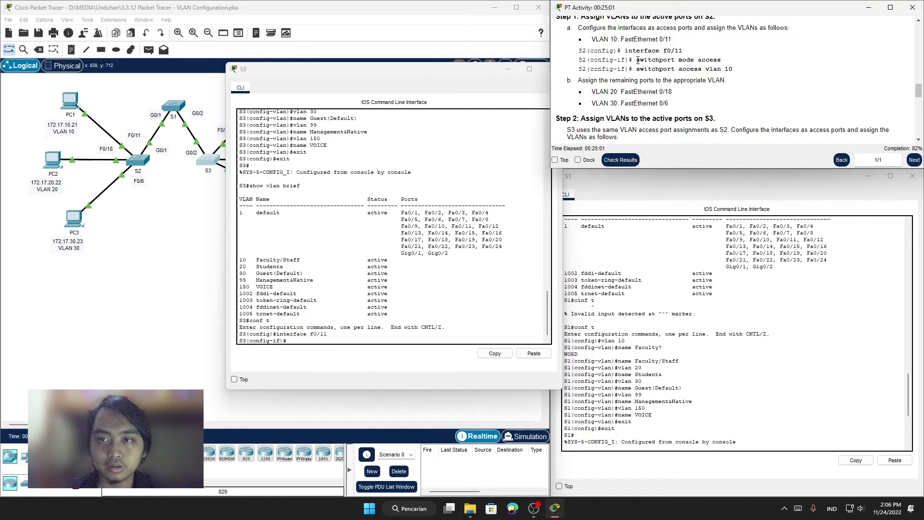
left_click_drag(639, 60, 720, 61)
right_click(713, 61)
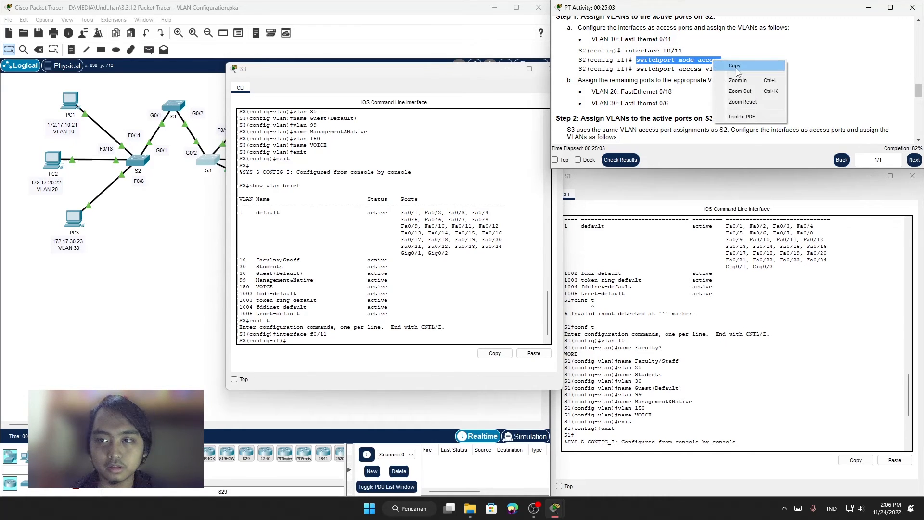
left_click(735, 66)
right_click(297, 343)
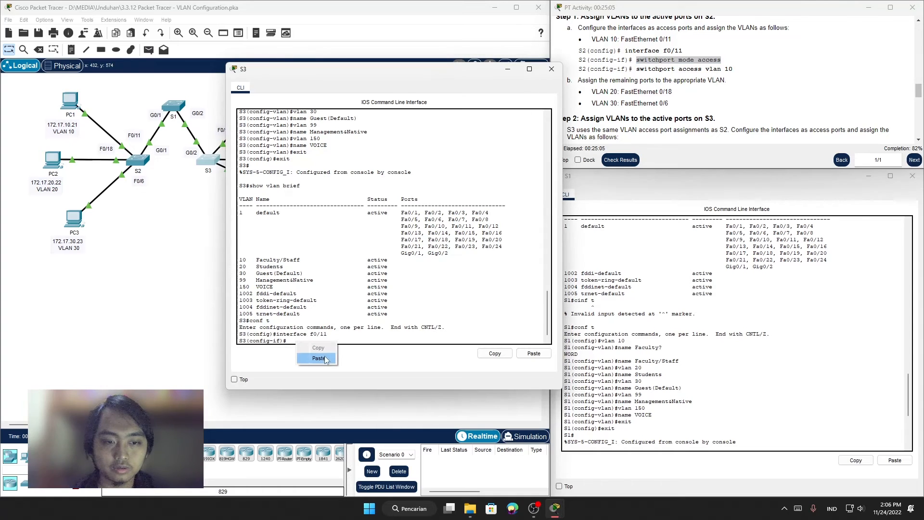
left_click(319, 358)
key("Return")
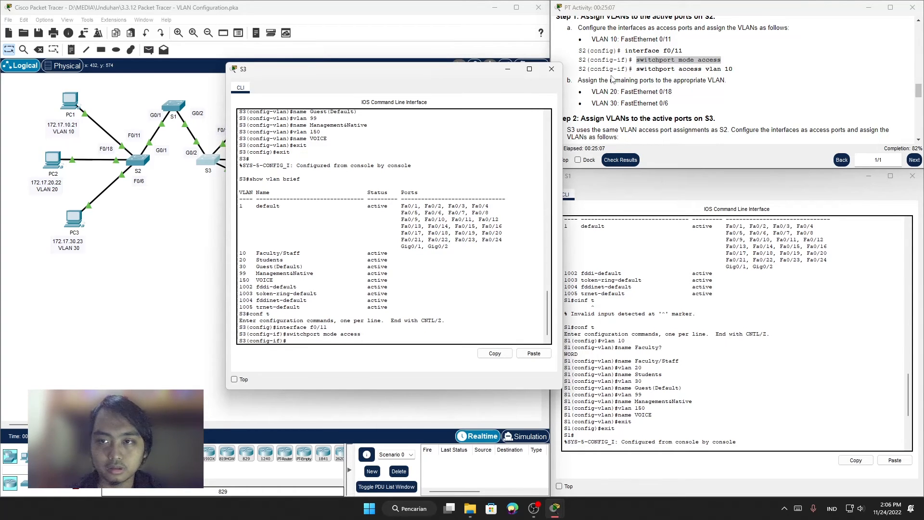
Step: Assign S3's f0/11 to VLAN 10 with the switchport access vlan 10 command from the instructions
left_click(639, 67)
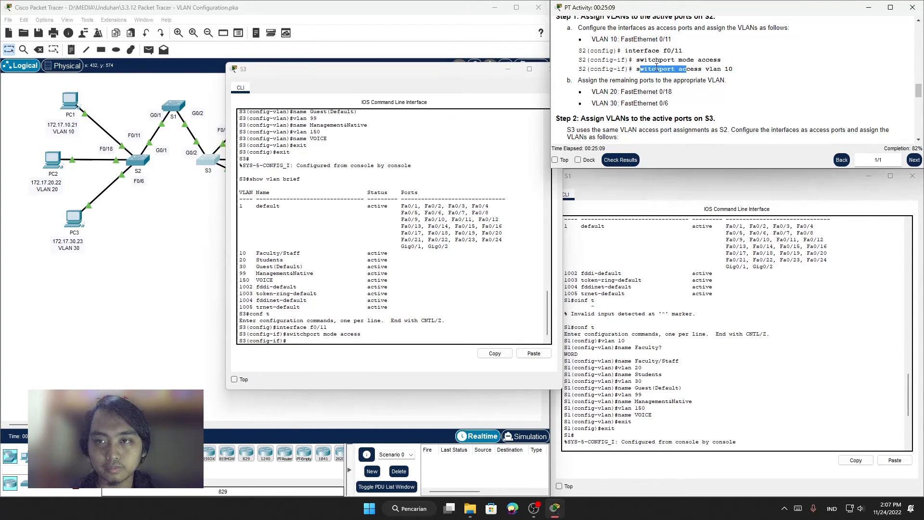
left_click_drag(636, 68, 741, 70)
left_click(741, 70)
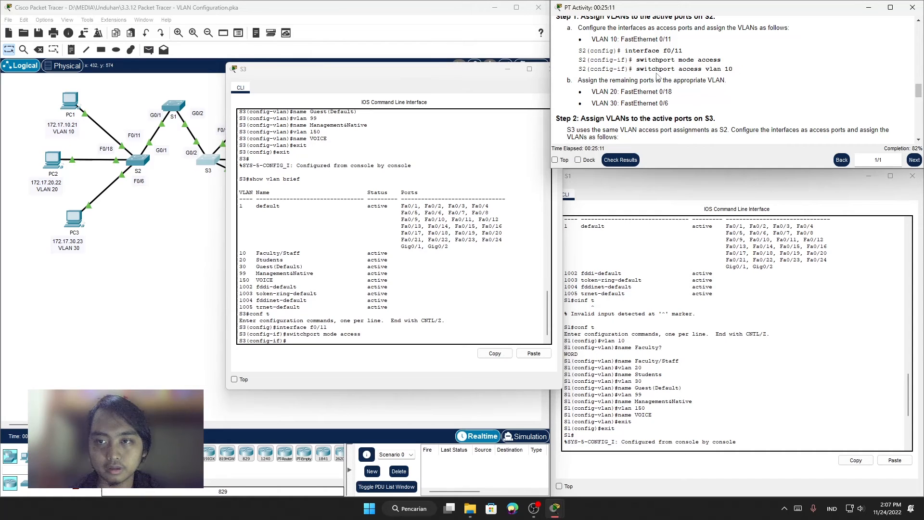
left_click_drag(637, 68, 737, 71)
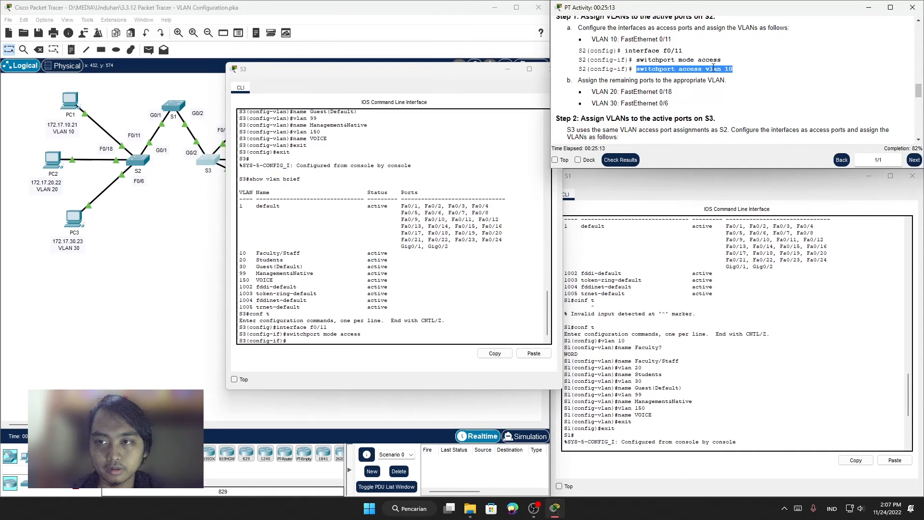
right_click(714, 69)
left_click(735, 74)
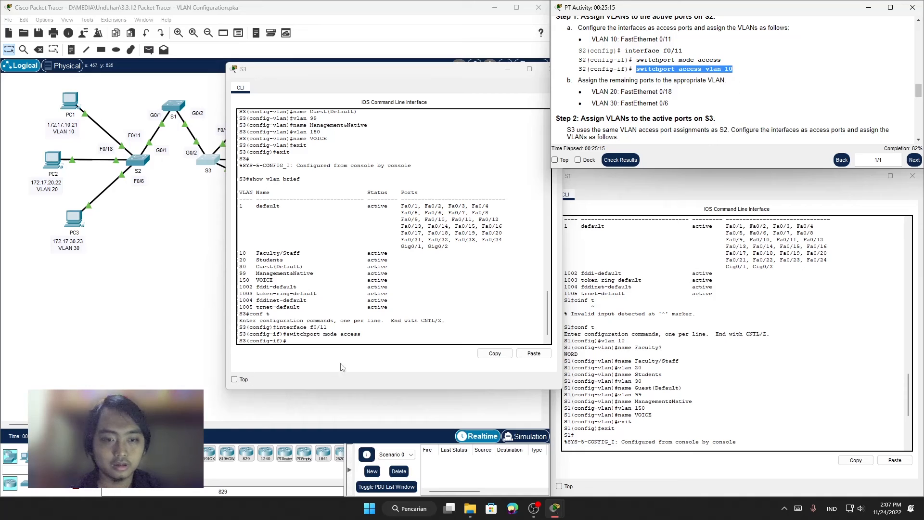
right_click(343, 342)
left_click(364, 356)
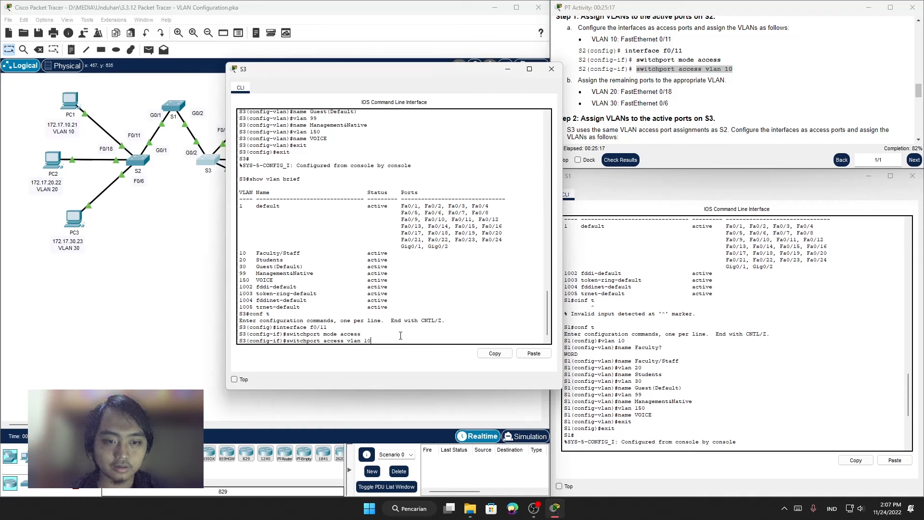
key("Return")
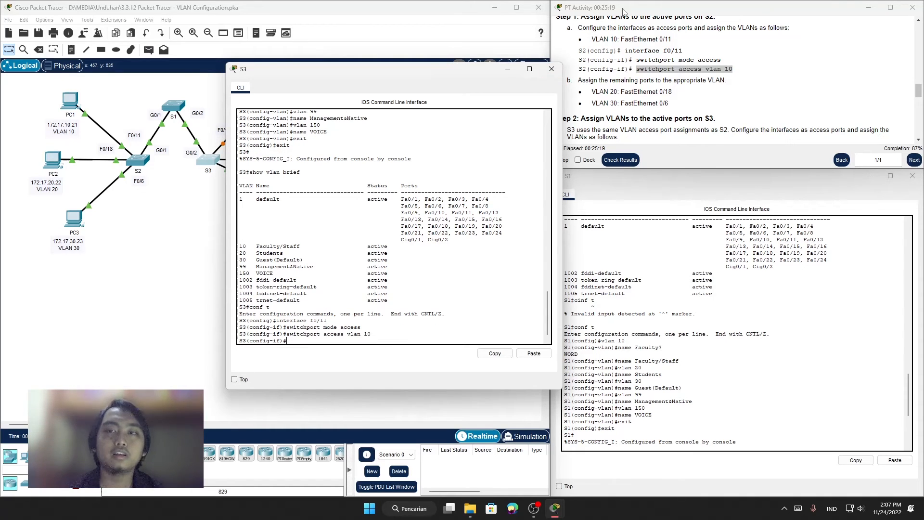
Step: Review the remaining S3 port assignments for VLAN 20 and VLAN 30 in Step 2 of the instructions
scroll(677, 48, "down", 1)
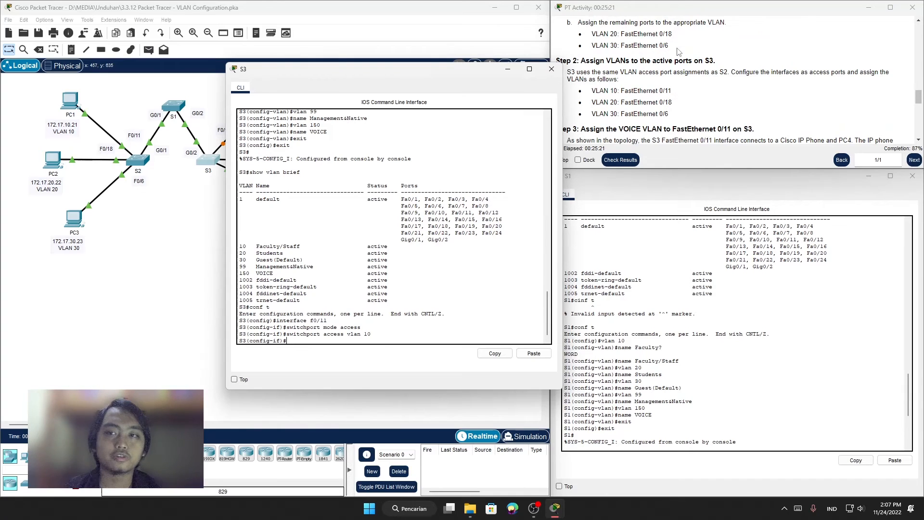
double_click(664, 92)
left_click(697, 114)
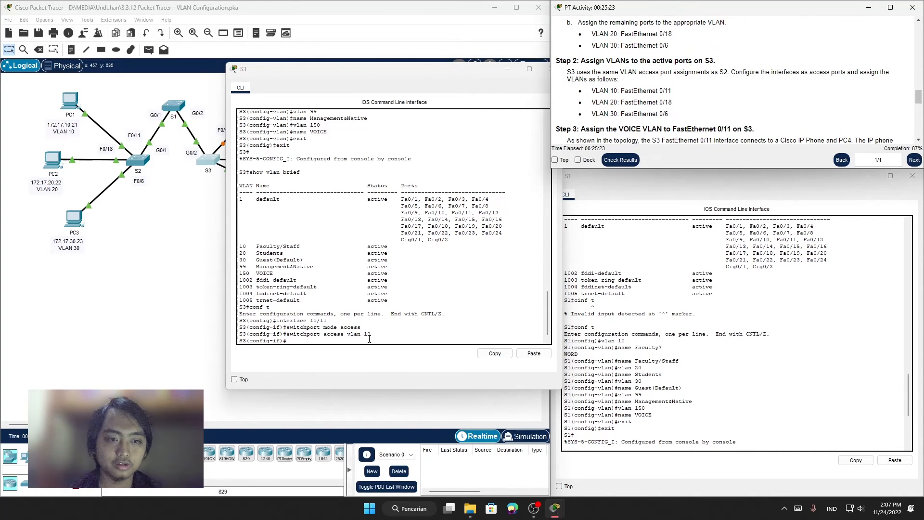
scroll(371, 338, "up", 1)
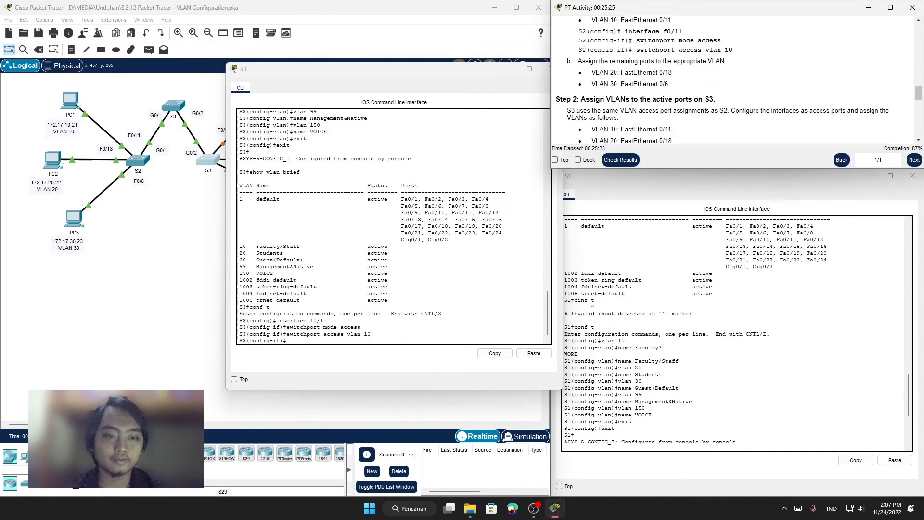
left_click(368, 336)
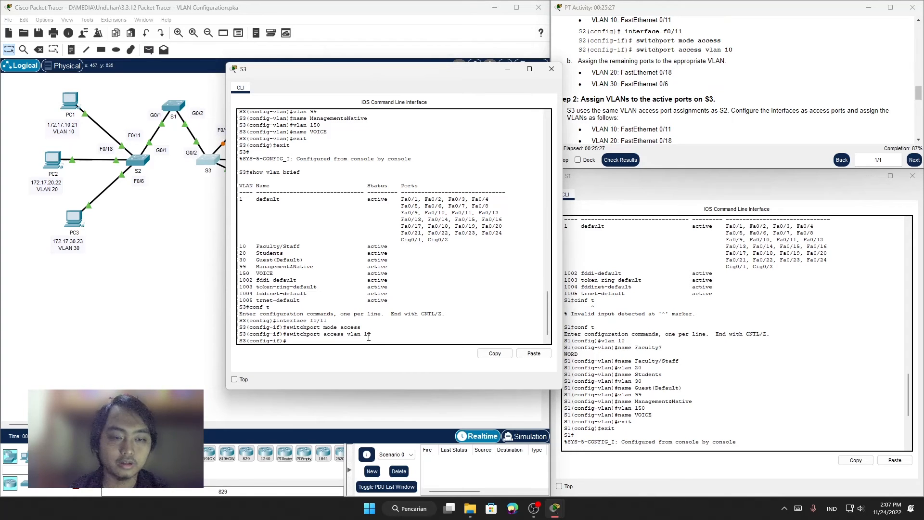
scroll(740, 108, "down", 3)
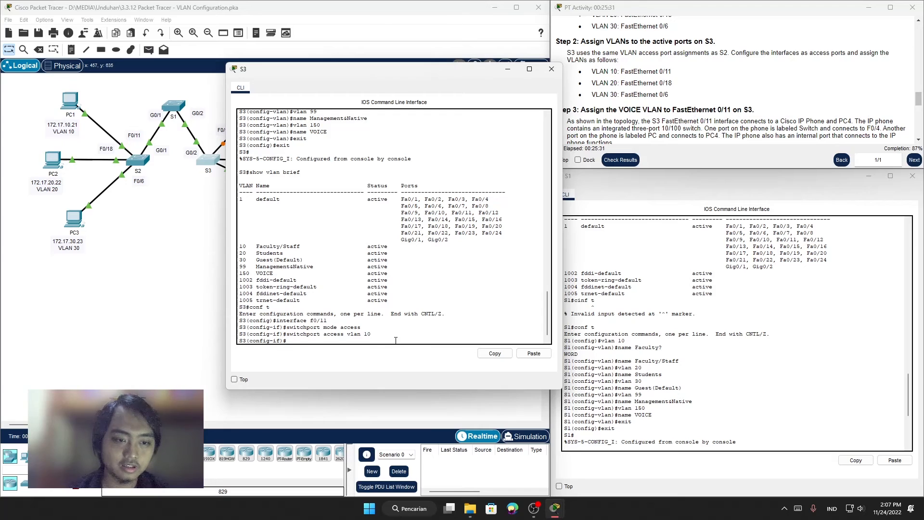
Step: Enter interface configuration for f0/18 on S3, reusing the earlier interface command with the new port number
key("Up")
key("Up")
key("Up")
key("BackSpace")
key("BackSpace")
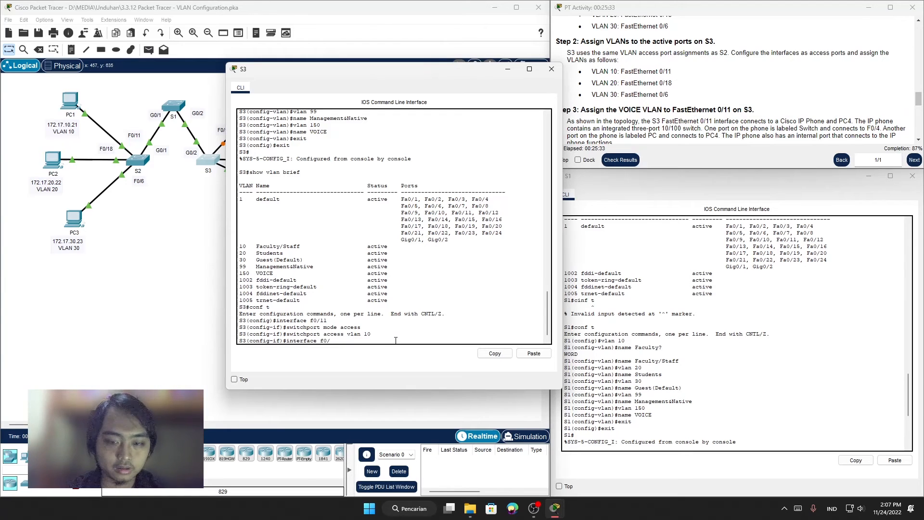
type("18")
key("Return")
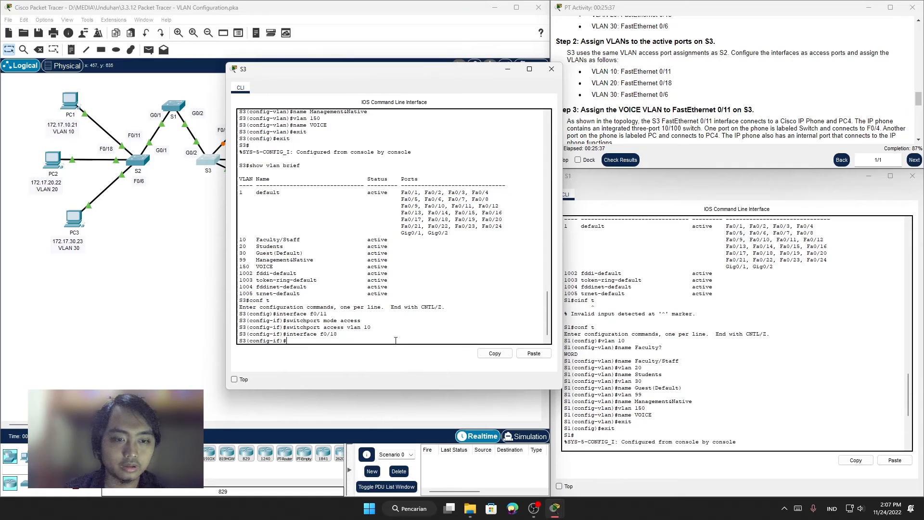
Step: Set S3's f0/18 to access mode and assign it to VLAN 20 by reusing the earlier switchport commands
key("Up")
key("Up")
key("Up")
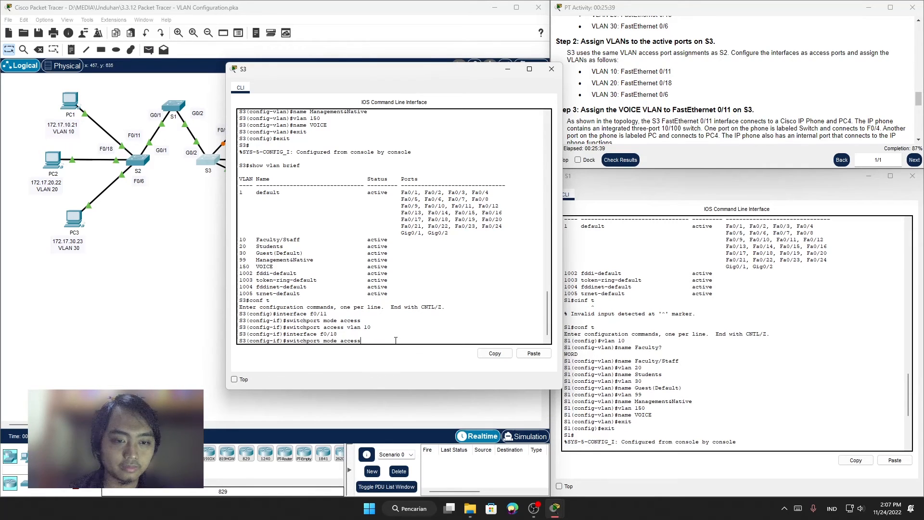
key("Return")
key("Up")
key("Up")
key("Up")
key("BackSpace")
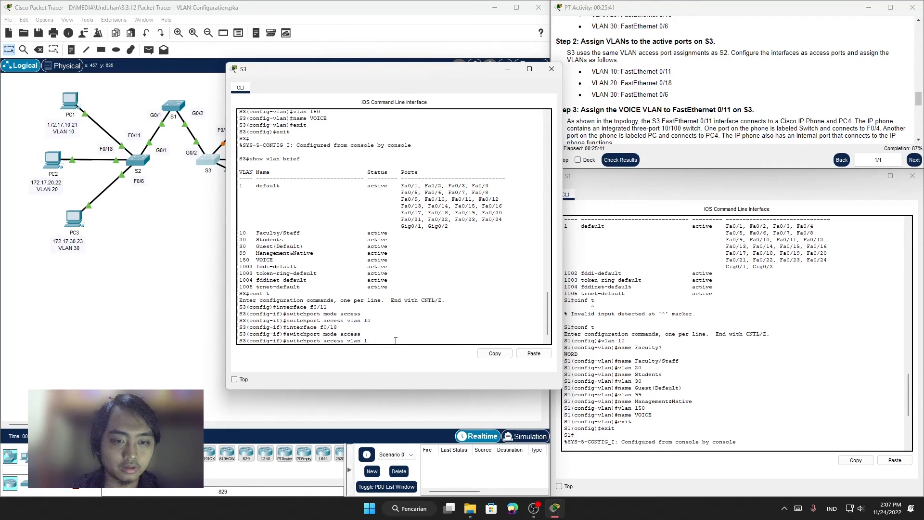
type("20")
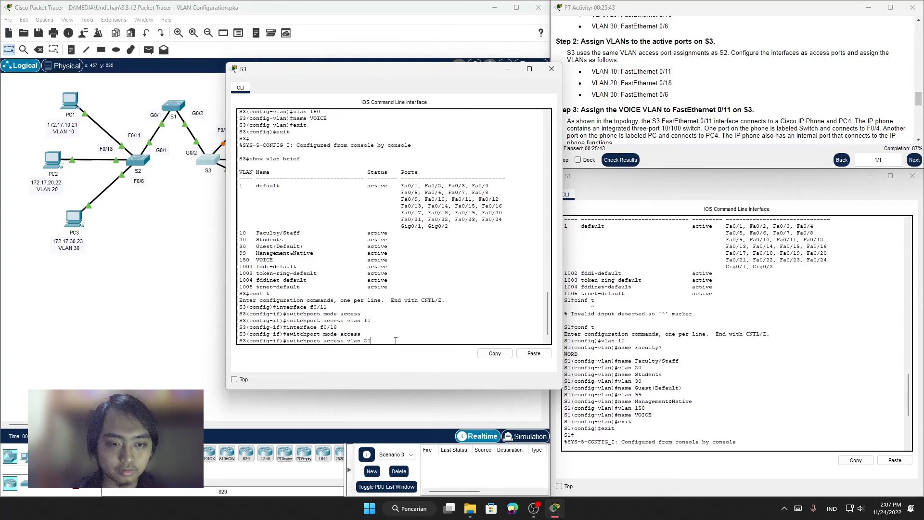
key("Return")
Step: Switch S3's interface configuration to f0/6, reusing the previous interface command
key("Up")
key("Up")
key("Up")
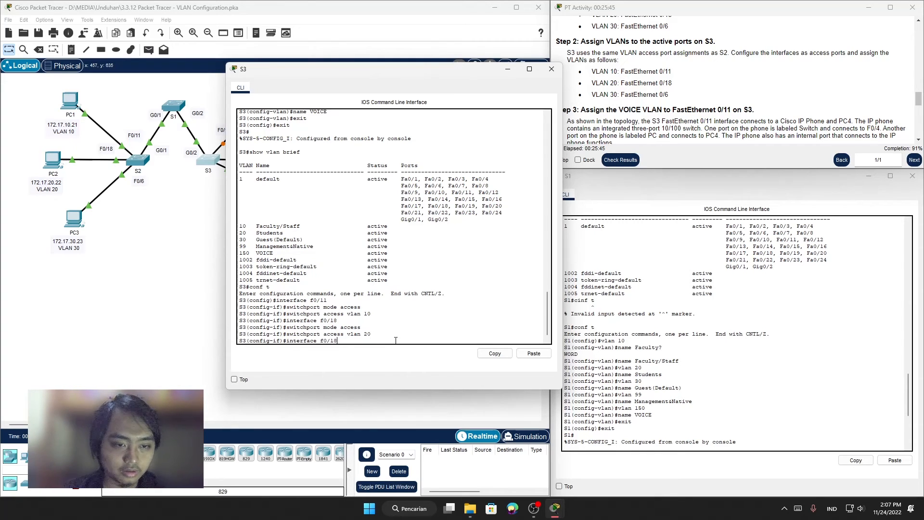
key("BackSpace")
key("BackSpace")
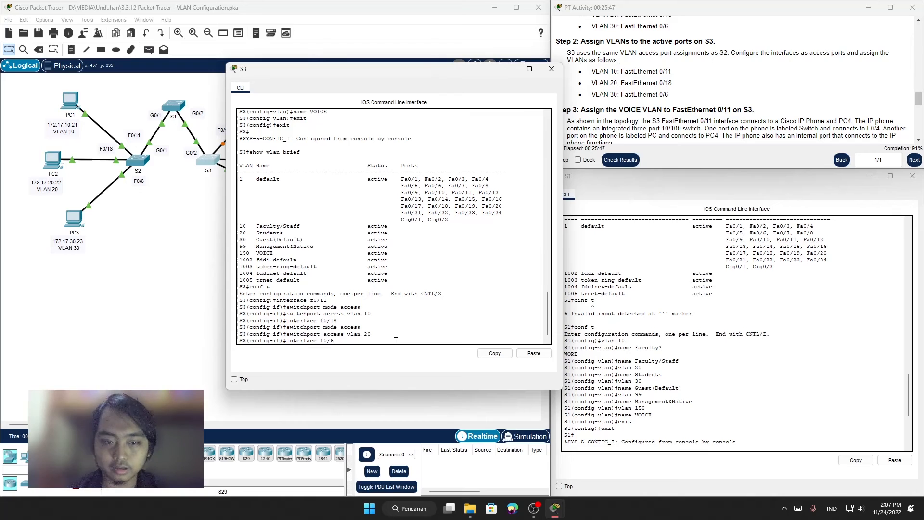
type("6")
key("Return")
Step: Set S3's f0/6 to access mode and assign it to VLAN 30 by reusing the earlier switchport commands
key("Up")
key("Up")
key("Up")
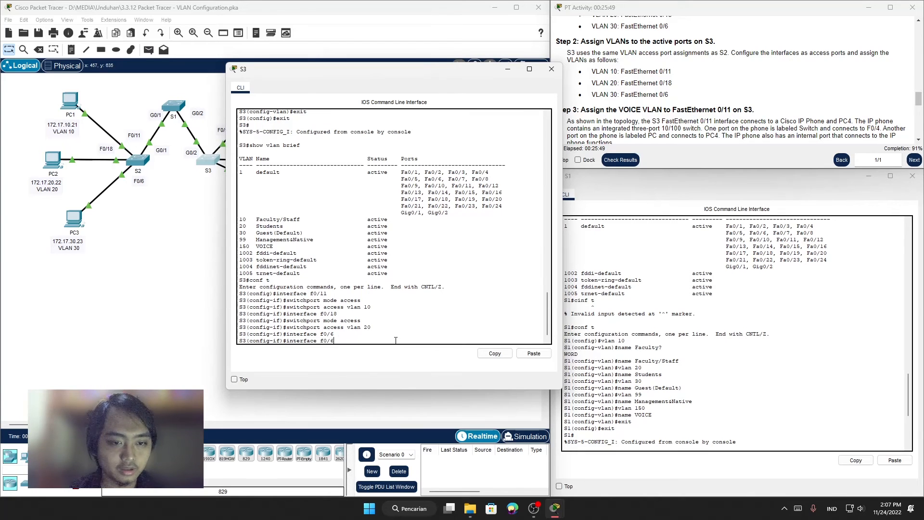
key("Return")
key("Up")
key("Up")
key("Up")
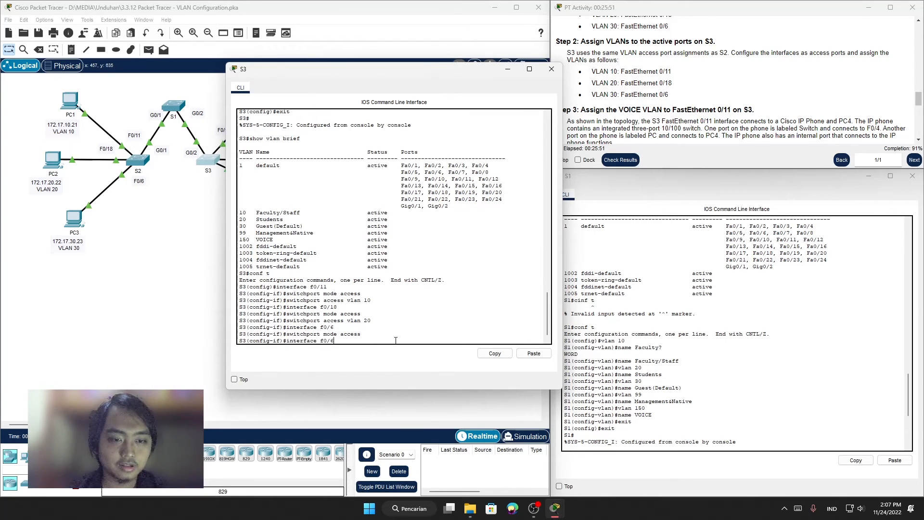
key("BackSpace")
key("BackSpace")
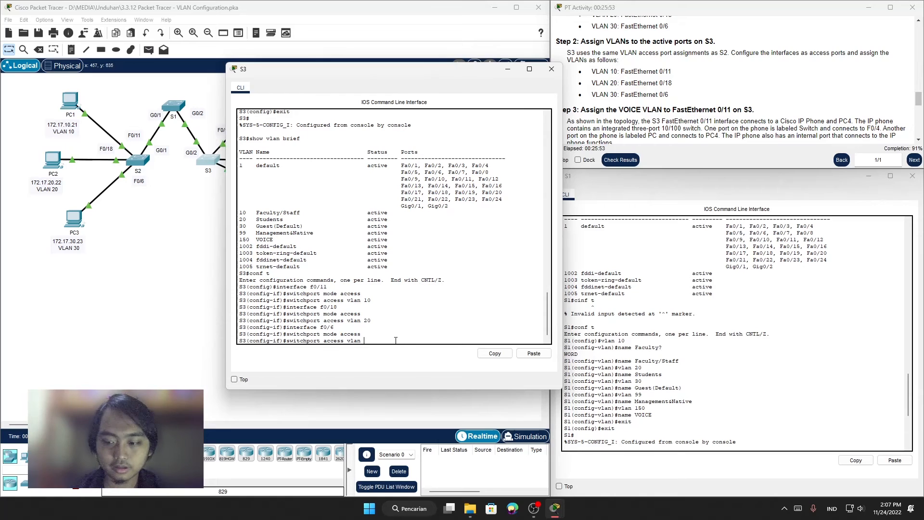
type("30")
key("Return")
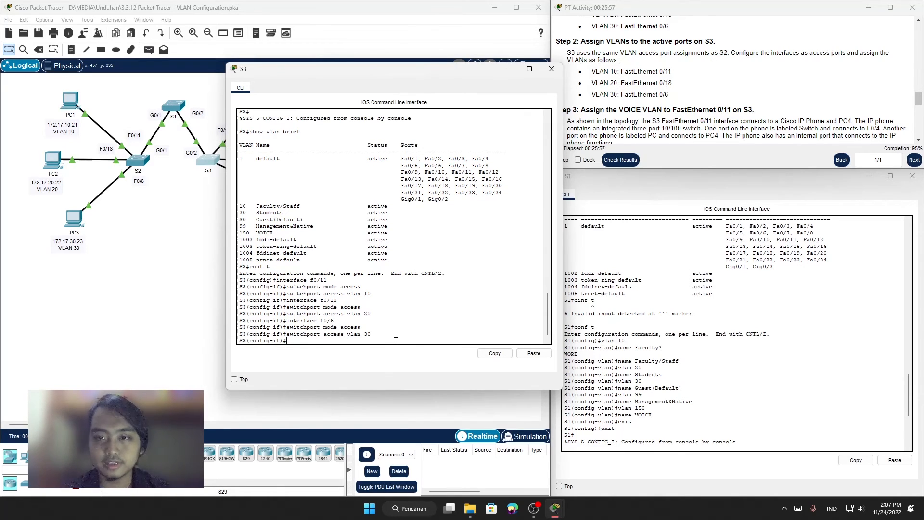
Step: Review Step 3 of the instructions for the commands that assign the VOICE VLAN to FastEthernet 0/11 on S3
scroll(759, 84, "down", 1)
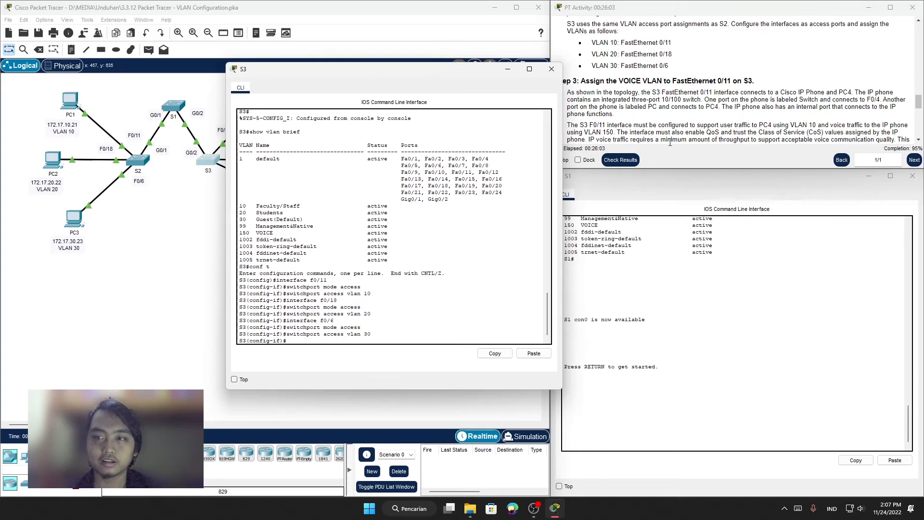
scroll(707, 107, "down", 1)
scroll(708, 106, "down", 1)
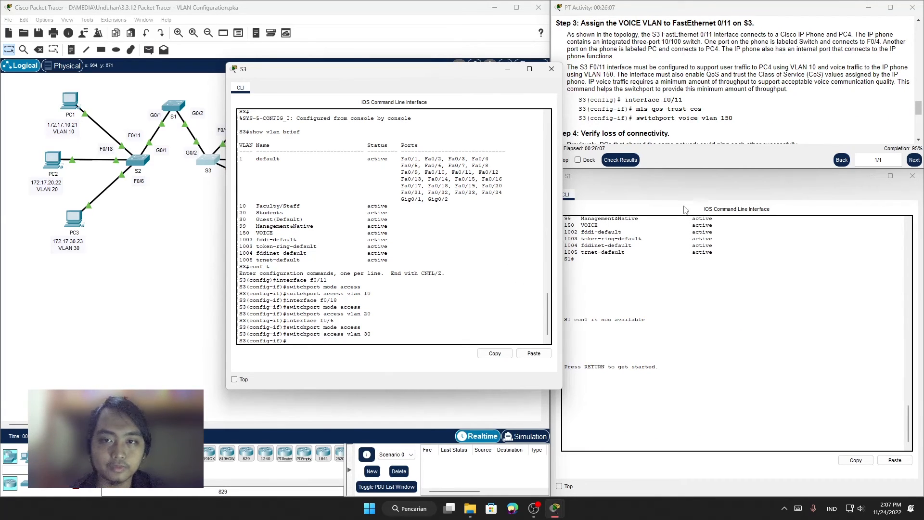
left_click(580, 98)
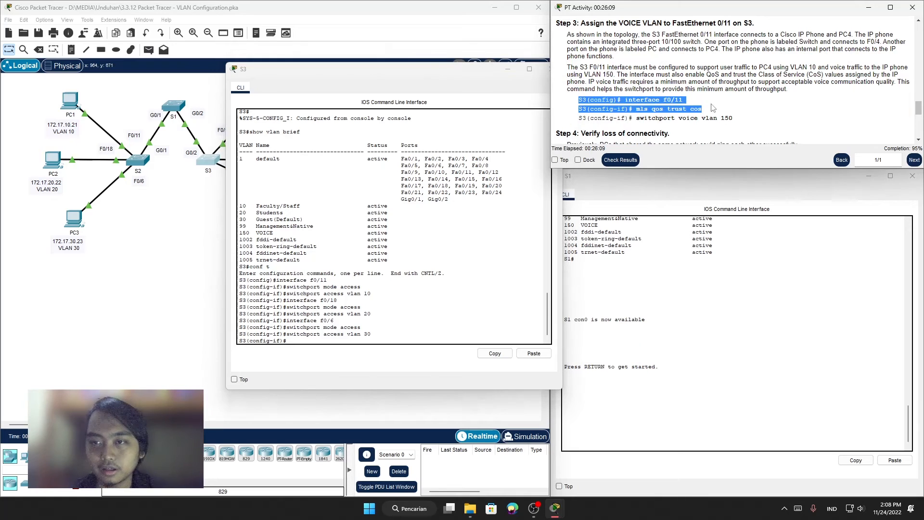
left_click_drag(740, 119, 575, 105)
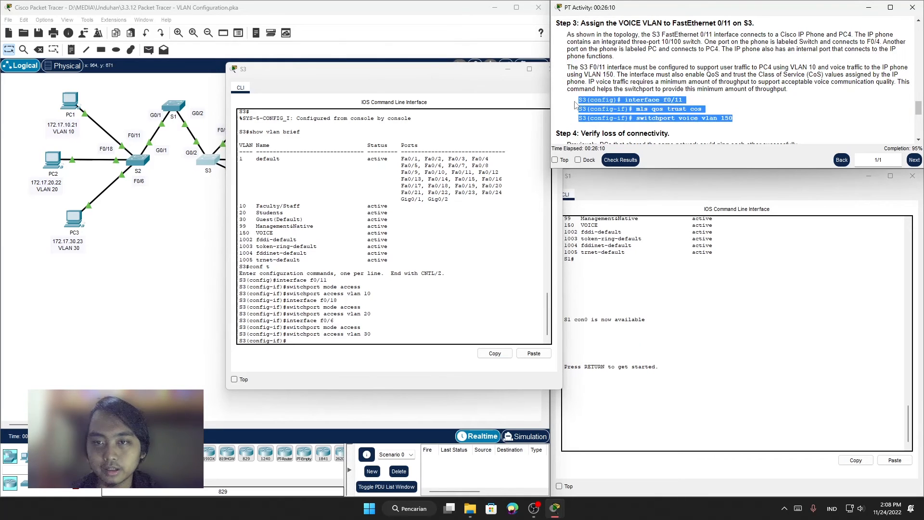
left_click(637, 104)
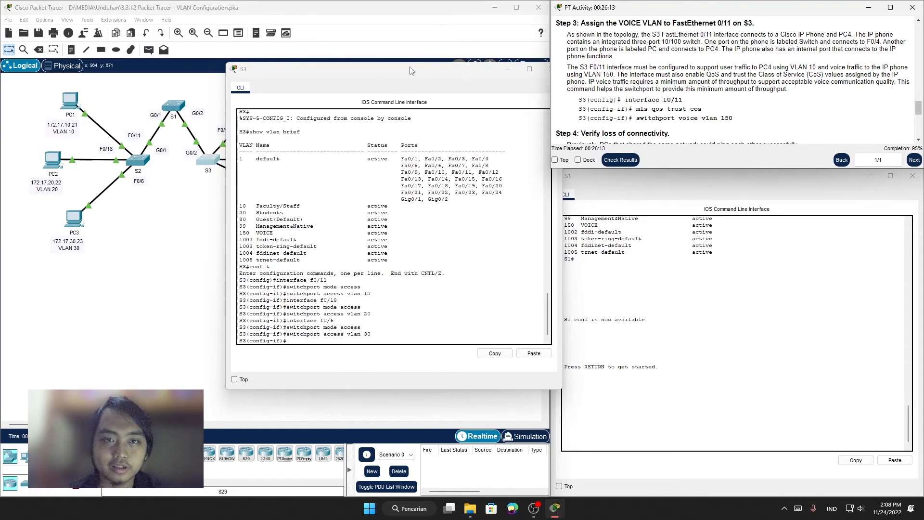
Step: Move the S3 window clear of the instructions and return to interface configuration for f0/11 with interface f0/11
left_click_drag(410, 66, 370, 57)
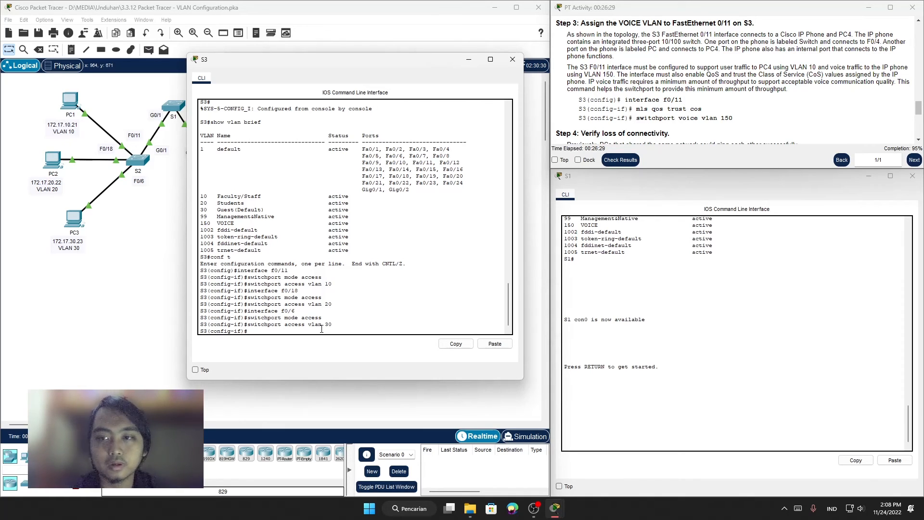
type("in")
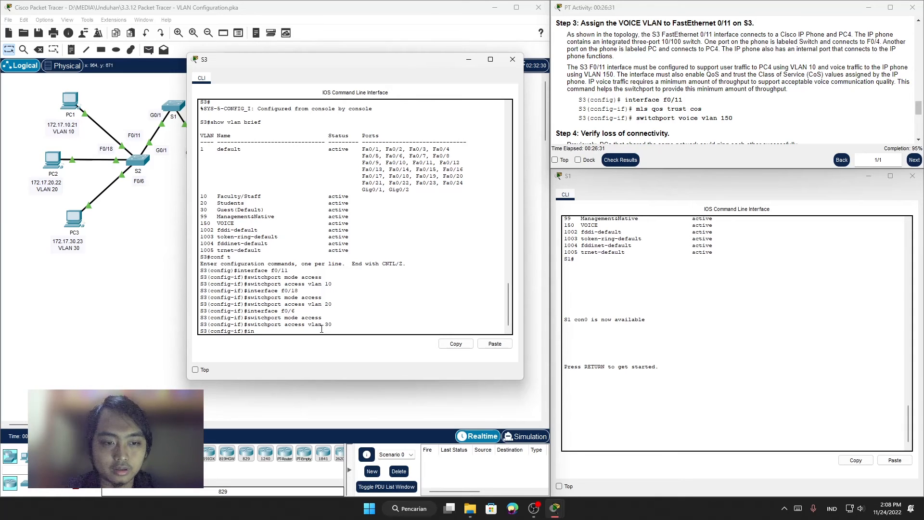
type("terface")
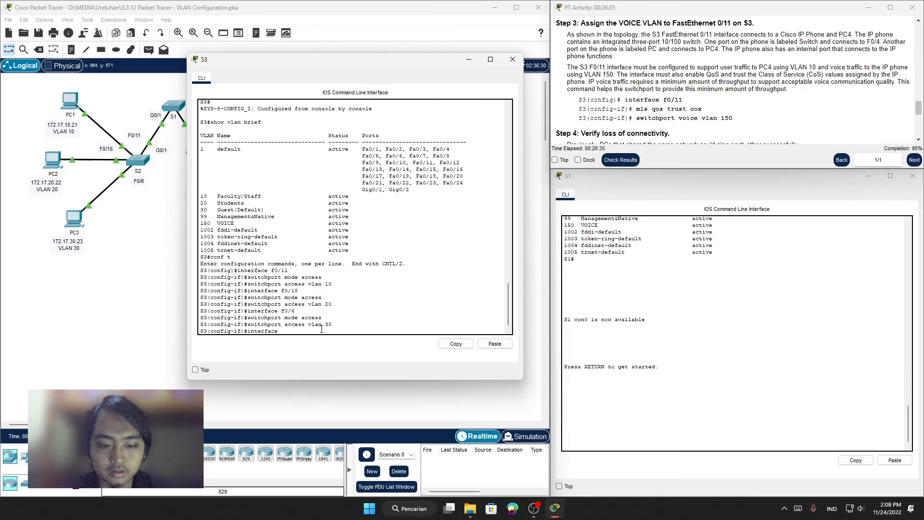
type(" f0")
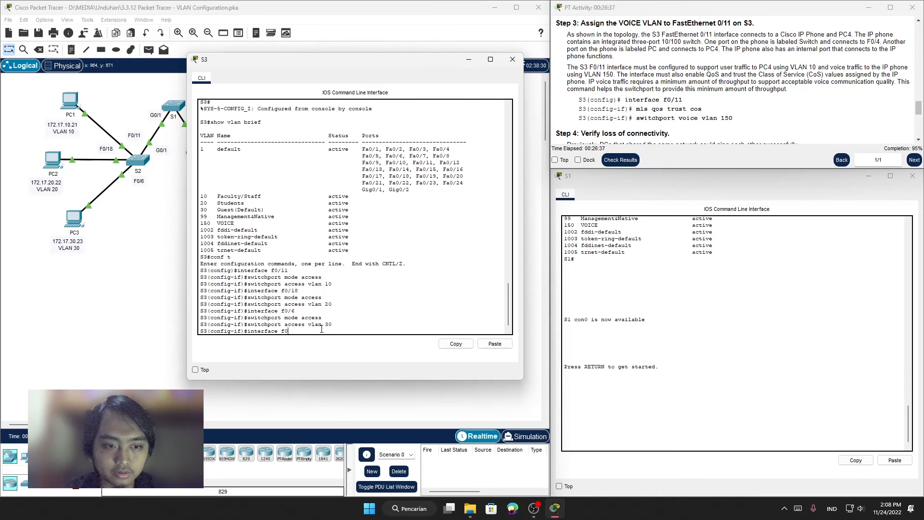
type("/11")
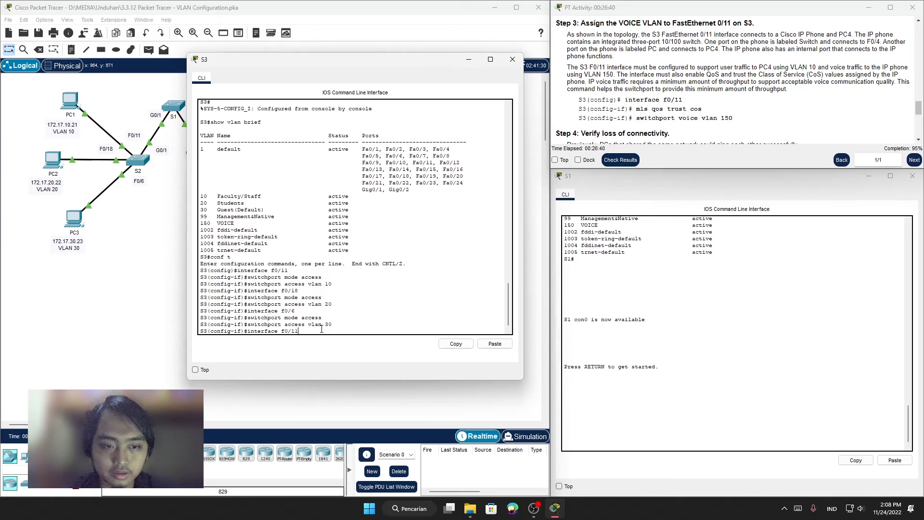
key("Return")
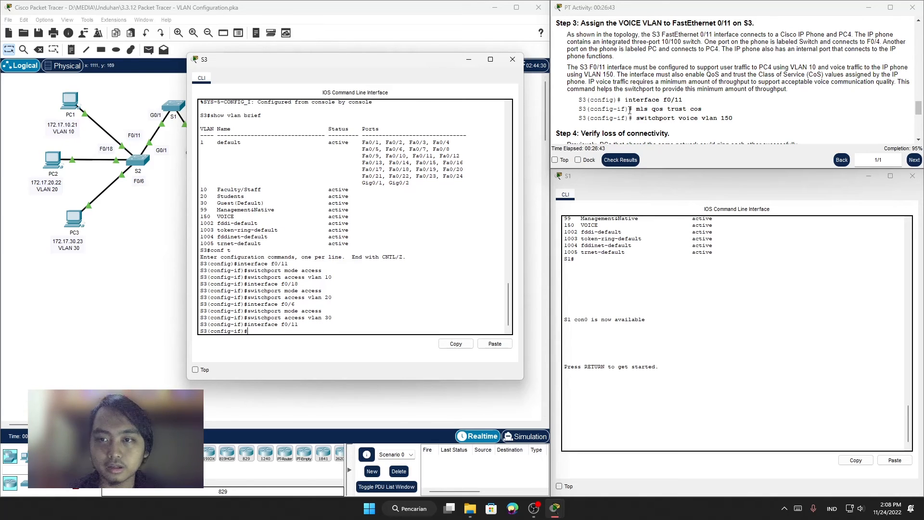
Step: Enable CoS trust on S3's f0/11 with the mls qos trust cos command copied from the instructions
left_click_drag(636, 110, 702, 110)
right_click(695, 113)
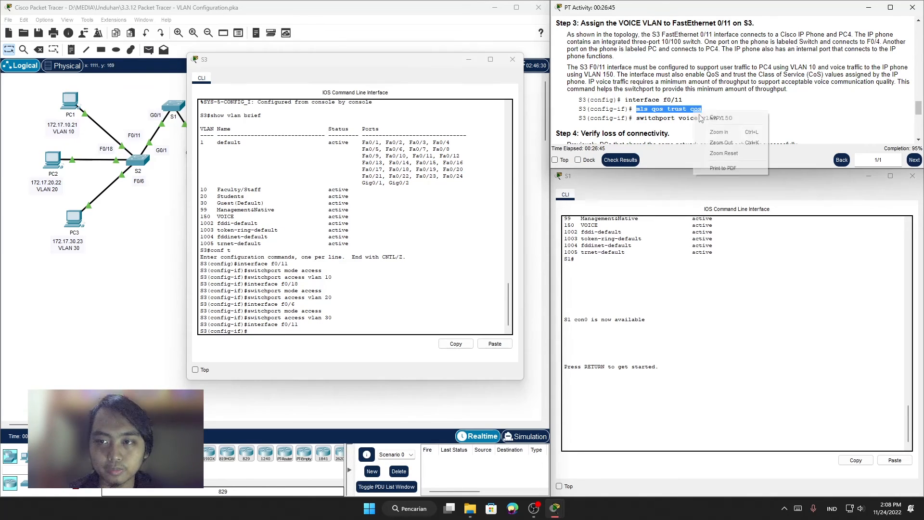
left_click(726, 120)
left_click(305, 339)
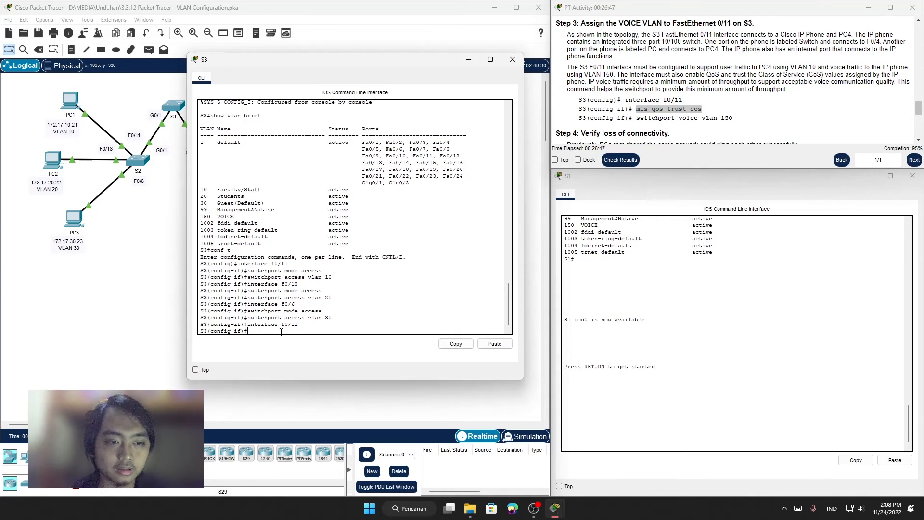
right_click(305, 339)
left_click(303, 349)
key("Return")
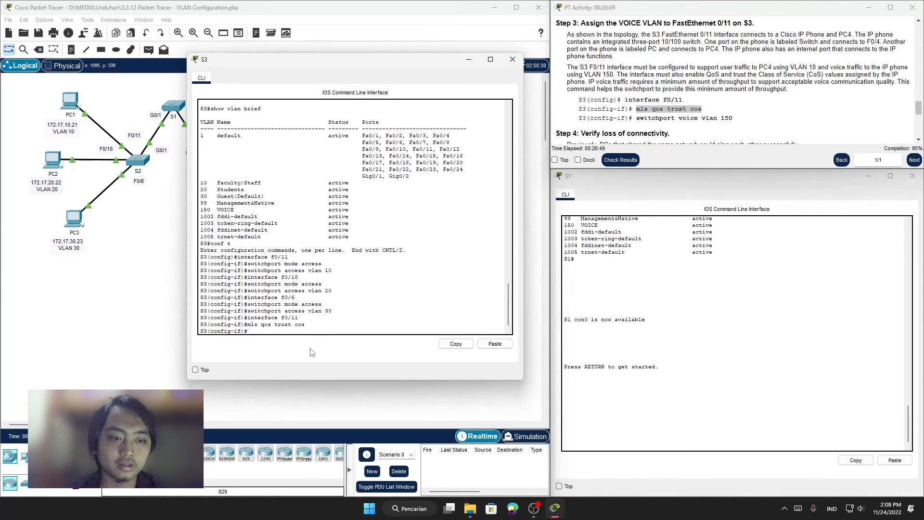
Step: Assign voice VLAN 150 to S3's f0/11 with the switchport voice vlan 150 command copied from the instructions
left_click(675, 116)
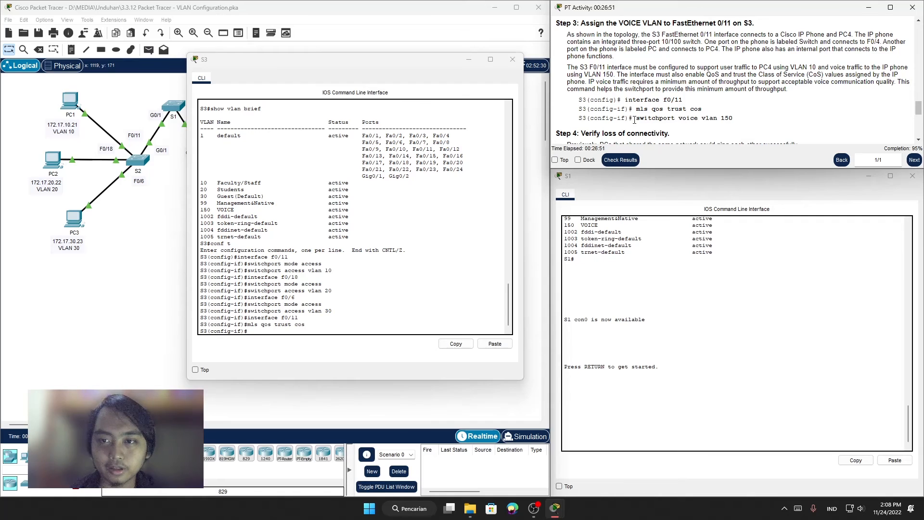
left_click_drag(635, 118, 745, 118)
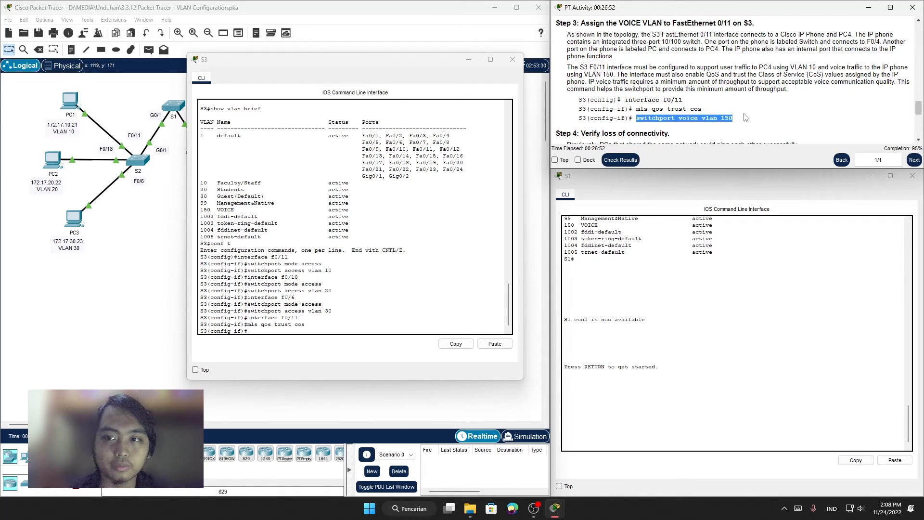
right_click(693, 119)
left_click(717, 121)
left_click(685, 134)
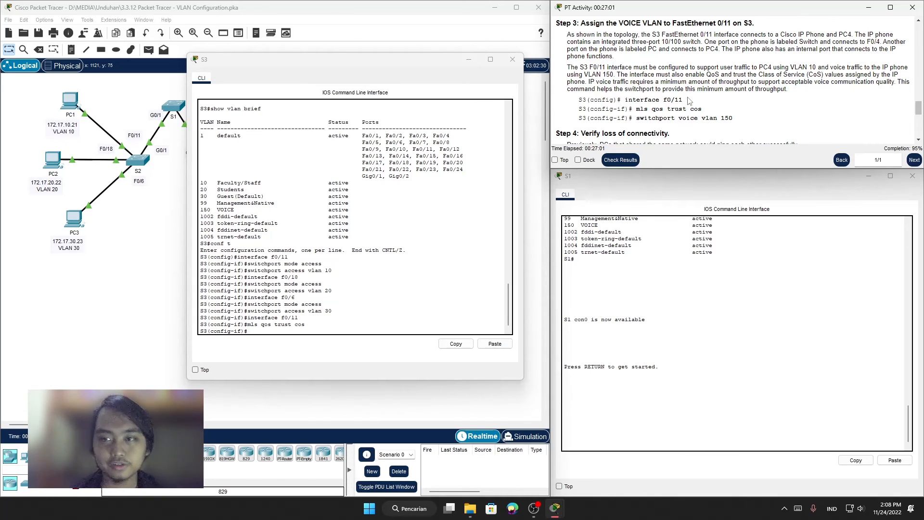
right_click(269, 331)
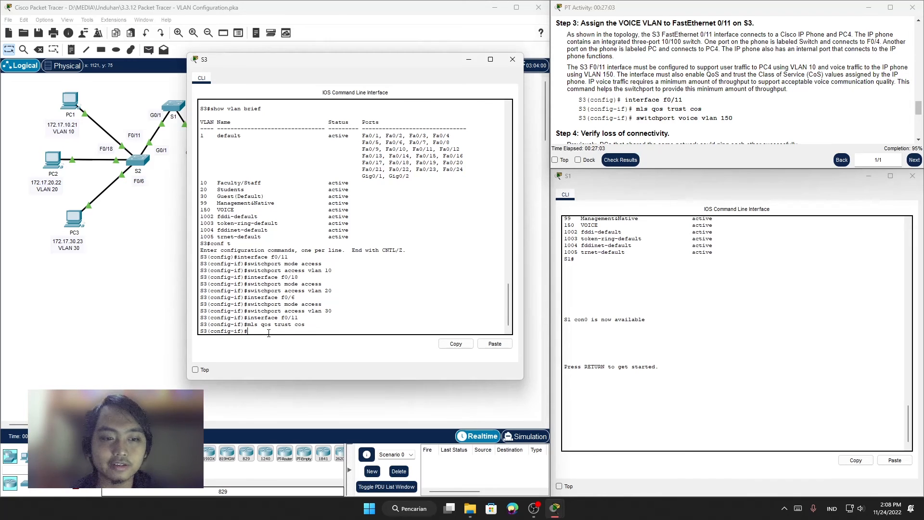
left_click(295, 350)
key("Return")
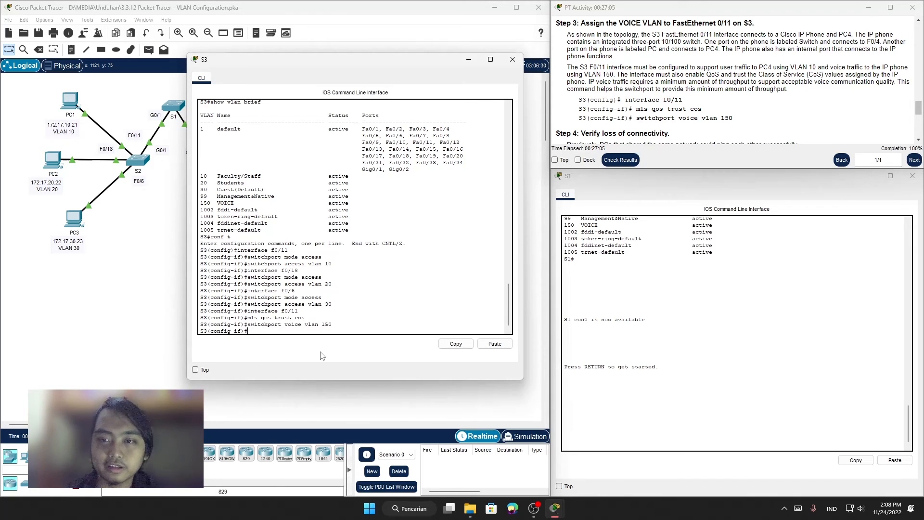
Step: Bring up Step 4 of the instructions and exit S3's interface and global configuration modes to privileged EXEC mode
scroll(651, 101, "down", 2)
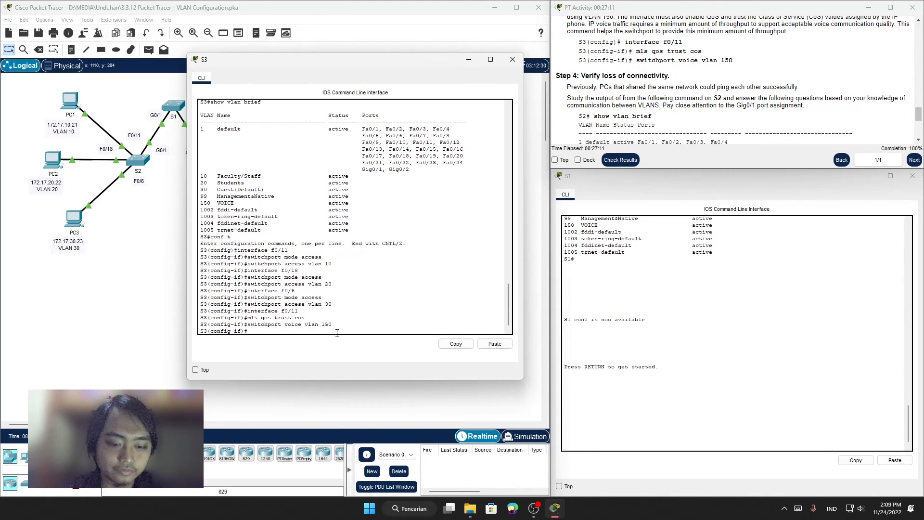
type("ez")
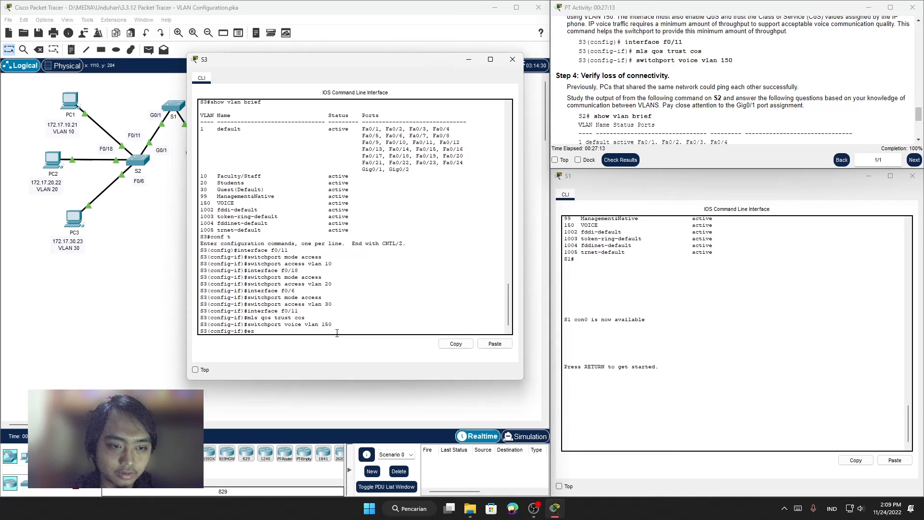
type("it")
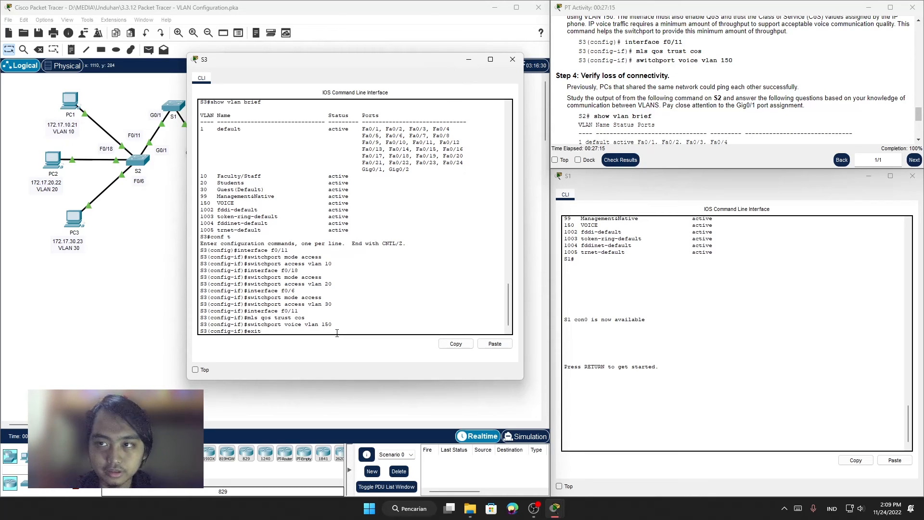
key("Return")
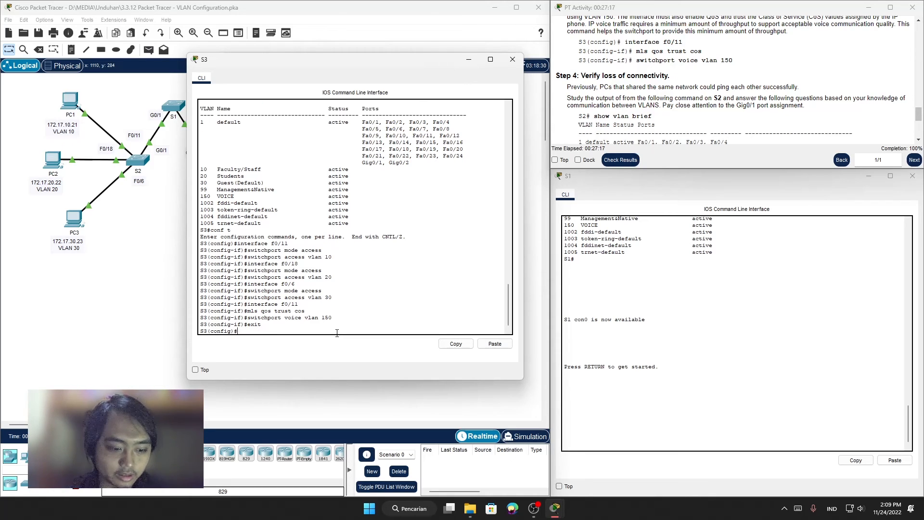
type("exit")
key("Return")
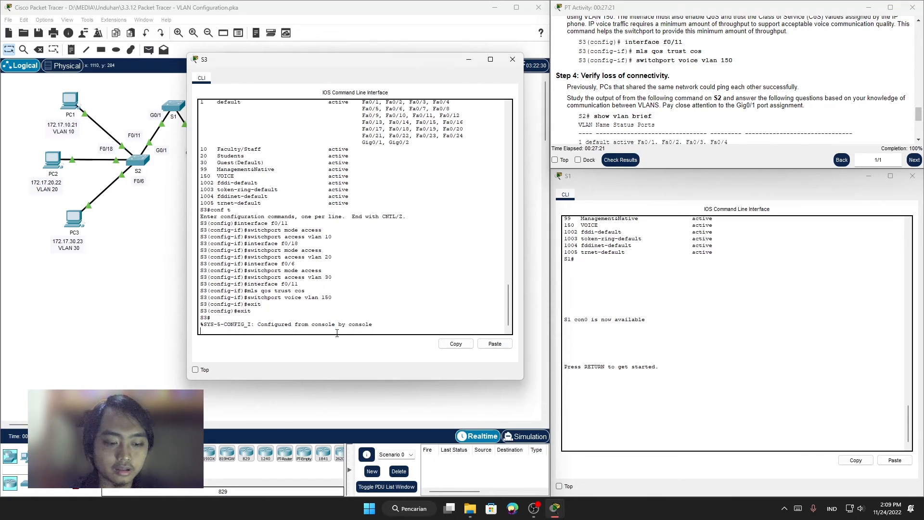
Step: Try to display S3's VLAN settings with the show vlan configuration command in privileged EXEC mode
key("Return")
type("show vl")
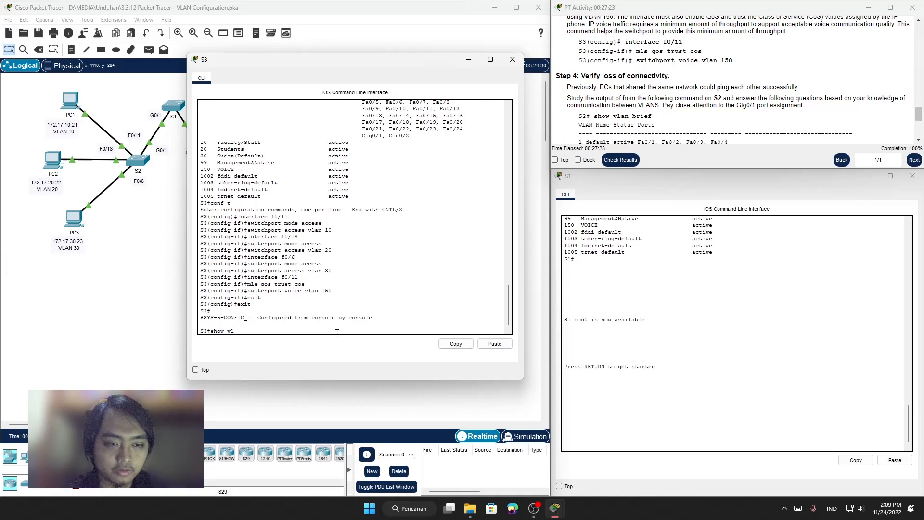
type("an config")
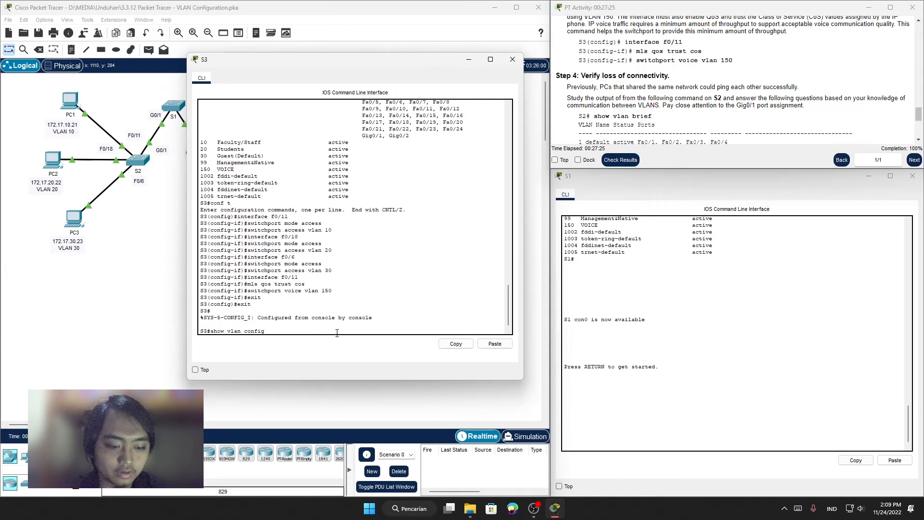
type("uration")
key("Return")
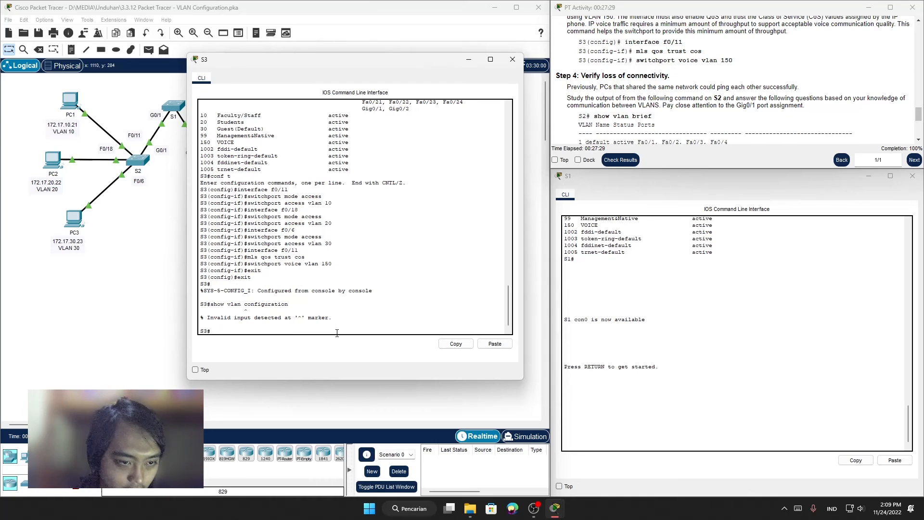
Step: List S3's VLANs and their assigned ports with the show vlan brief command
key("Up")
key("BackSpace")
key("BackSpace")
key("BackSpace")
key("BackSpace")
key("BackSpace")
key("BackSpace")
key("BackSpace")
key("BackSpace")
key("BackSpace")
key("BackSpace")
key("BackSpace")
key("BackSpace")
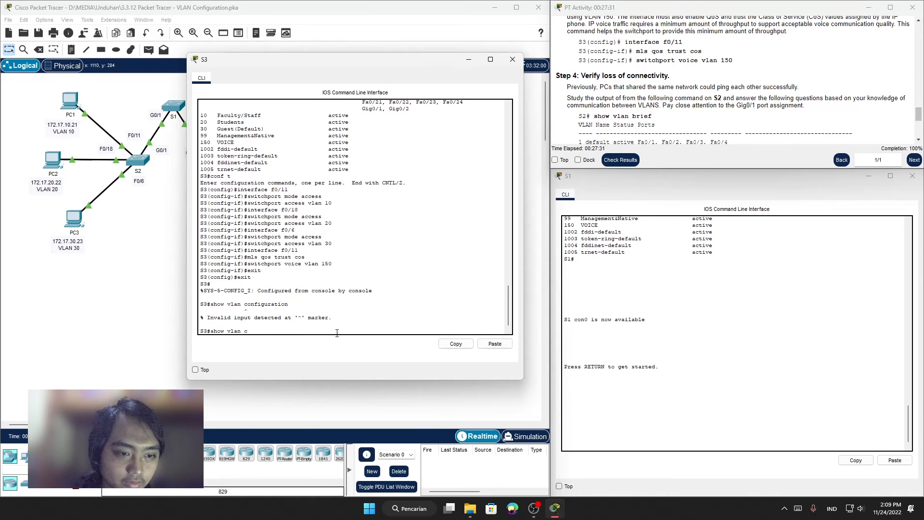
type("b")
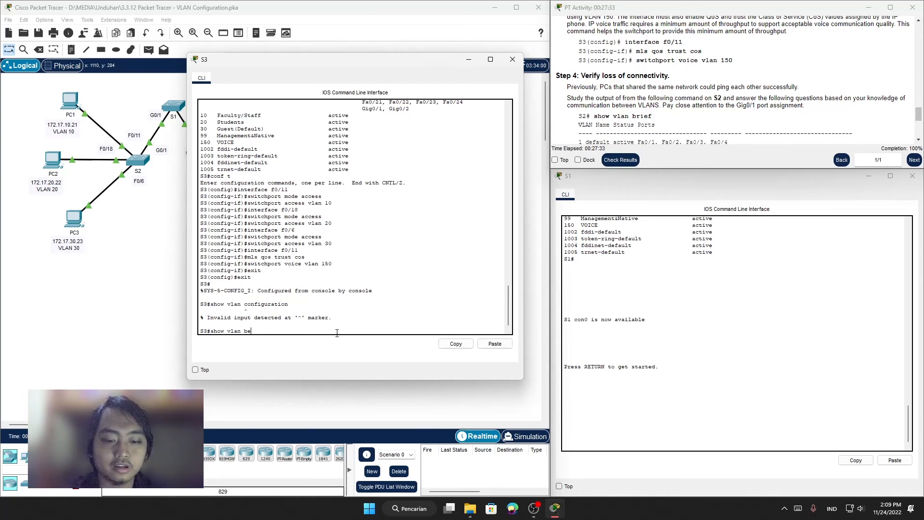
type("ri")
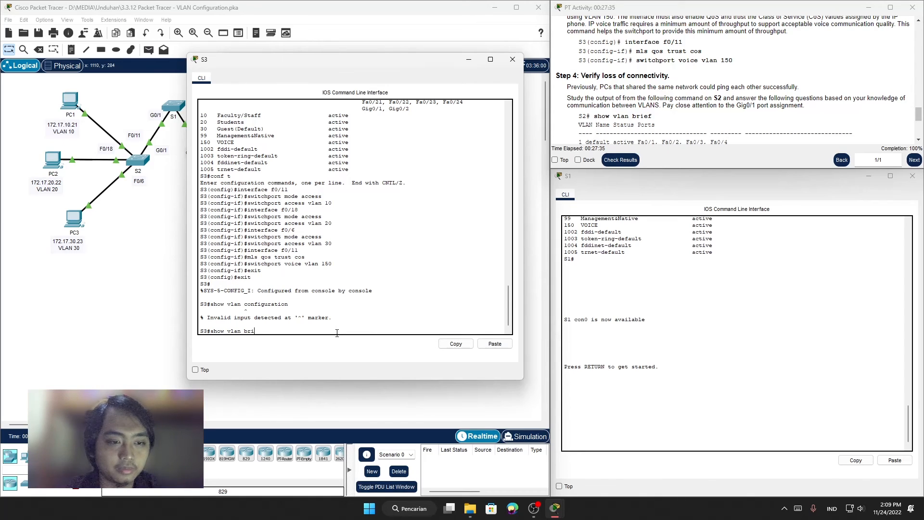
type("ef")
key("Return")
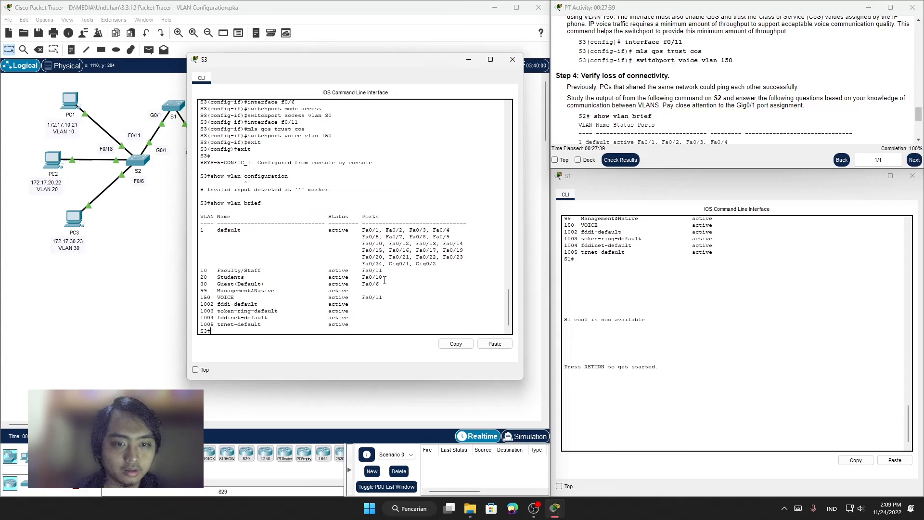
Step: Check the port assignments in S3's VLAN table, particularly for VOICE VLAN 150 and Guest(Default) VLAN 30
left_click_drag(217, 297, 385, 297)
left_click(388, 236)
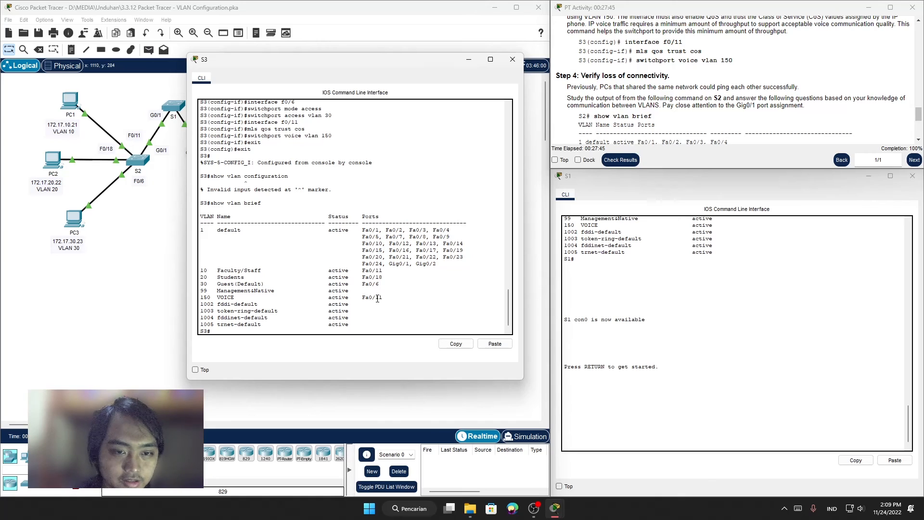
left_click_drag(376, 297, 383, 297)
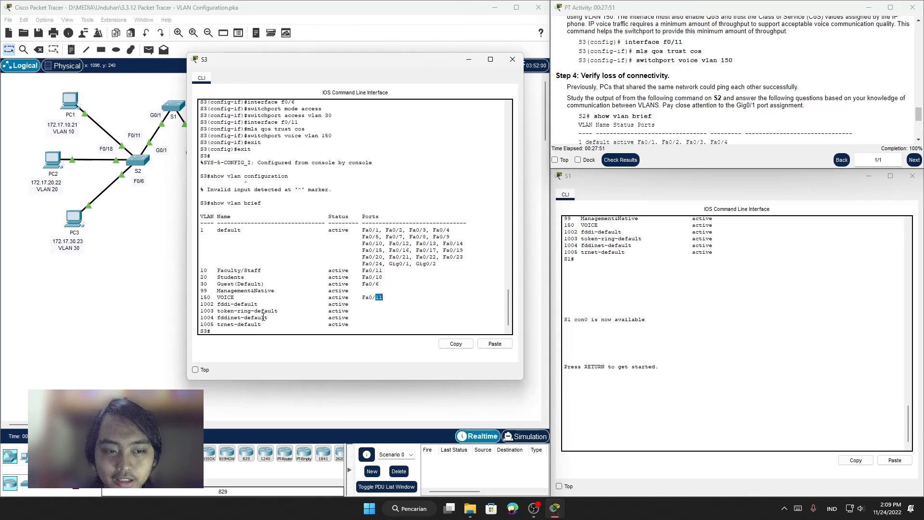
scroll(261, 319, "down", 1)
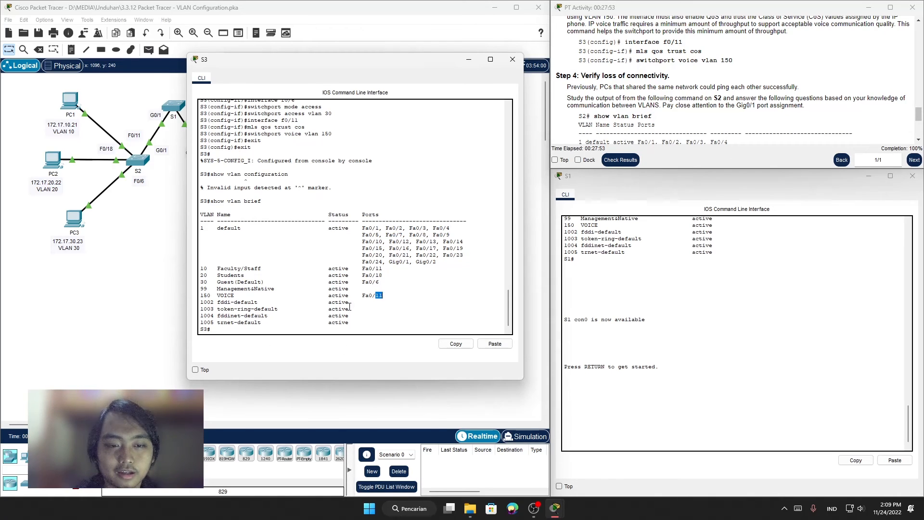
left_click_drag(350, 308, 350, 316)
left_click(379, 283)
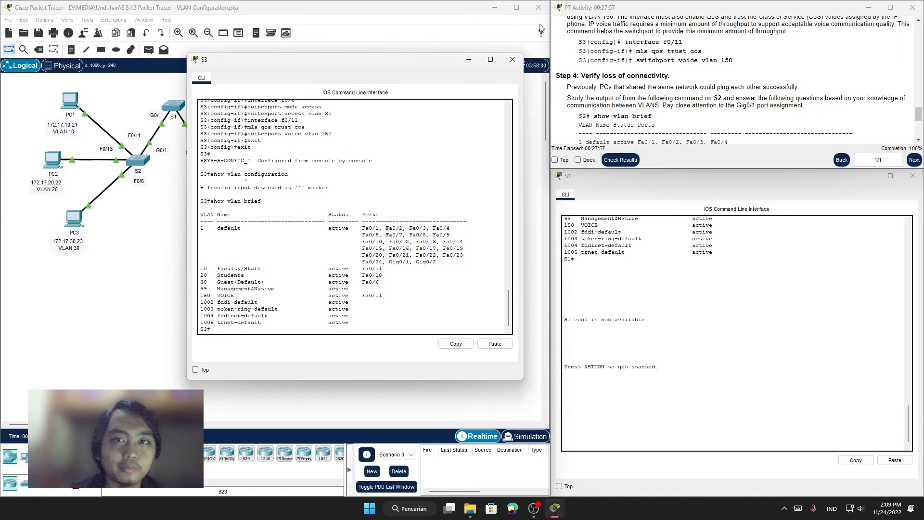
Step: Bring up the PC1-to-PC4 ping task in Step 4, minimize the S3 window and open PC1's Command Prompt
left_click(635, 54)
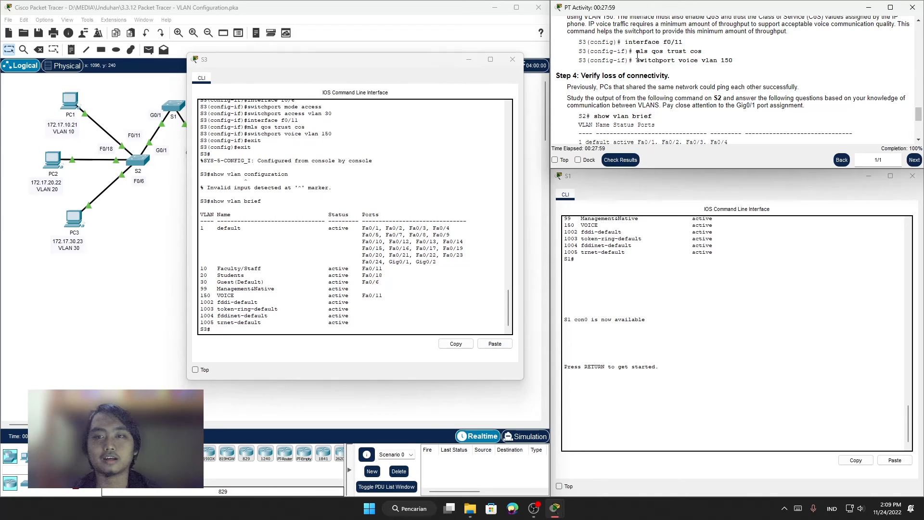
scroll(635, 54, "down", 4)
scroll(641, 77, "down", 1)
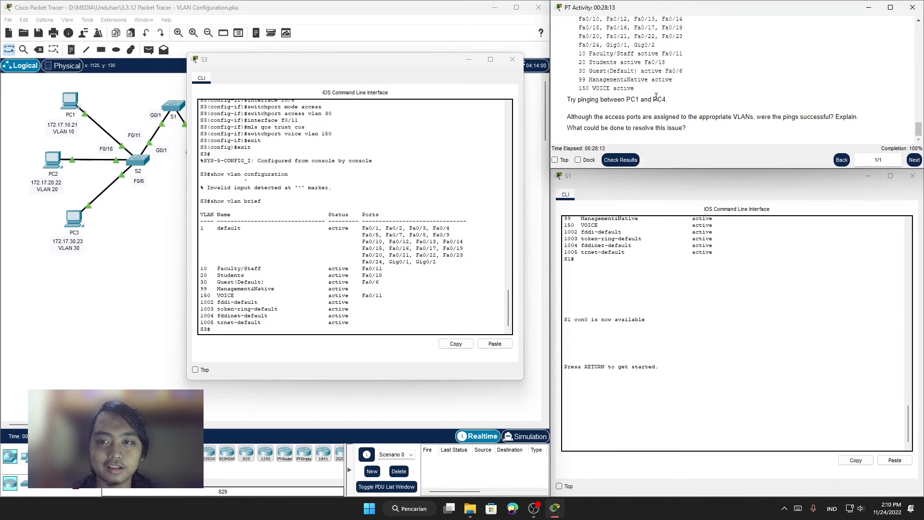
left_click(472, 59)
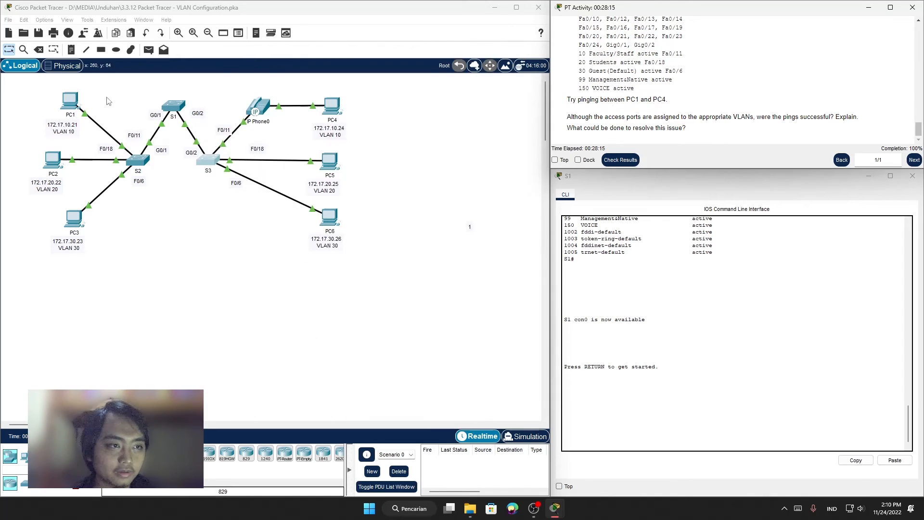
left_click(73, 101)
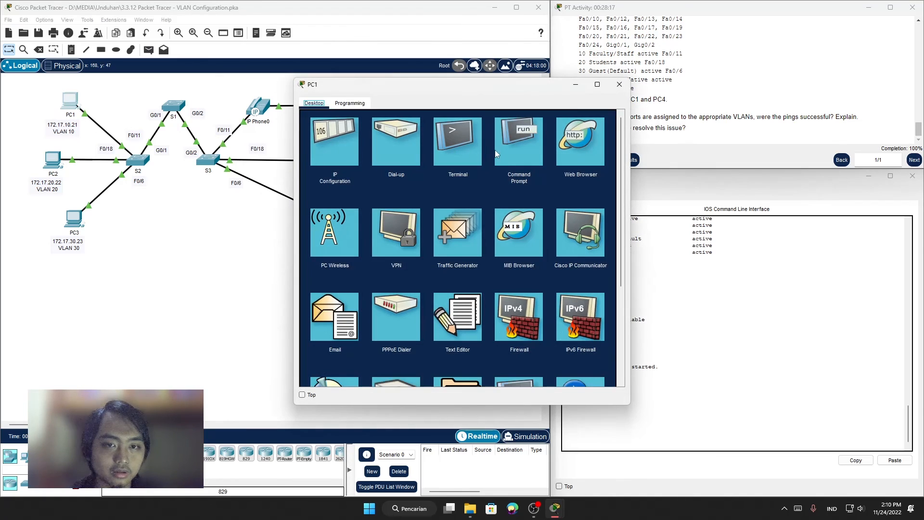
left_click(498, 153)
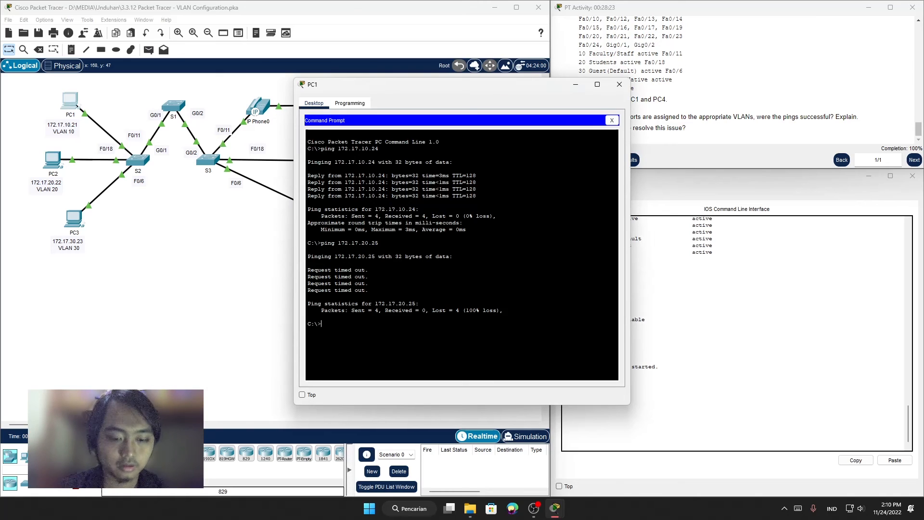
Step: Ping PC4 at 172.17.10.24 from PC1 with the window clear of the topology, and minimize PC1 after checking the replies
type("ping")
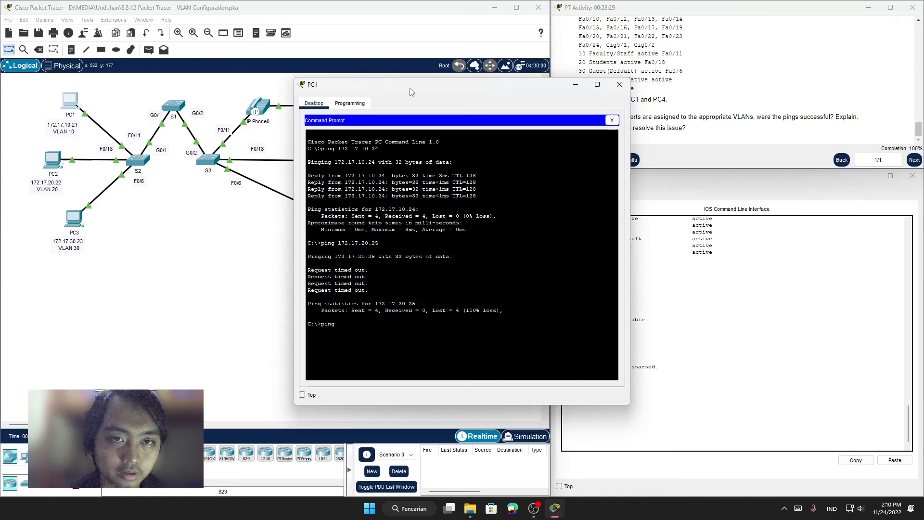
left_click_drag(411, 92, 483, 48)
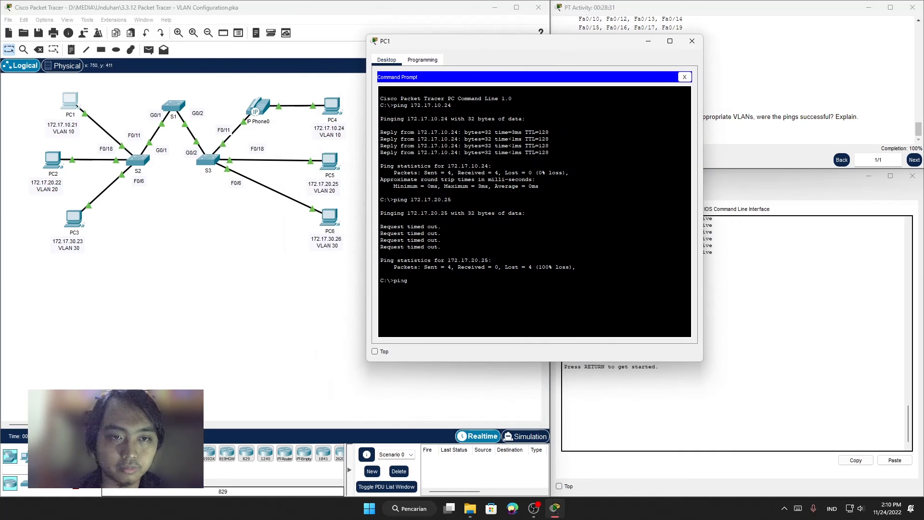
type("172.17.10.24")
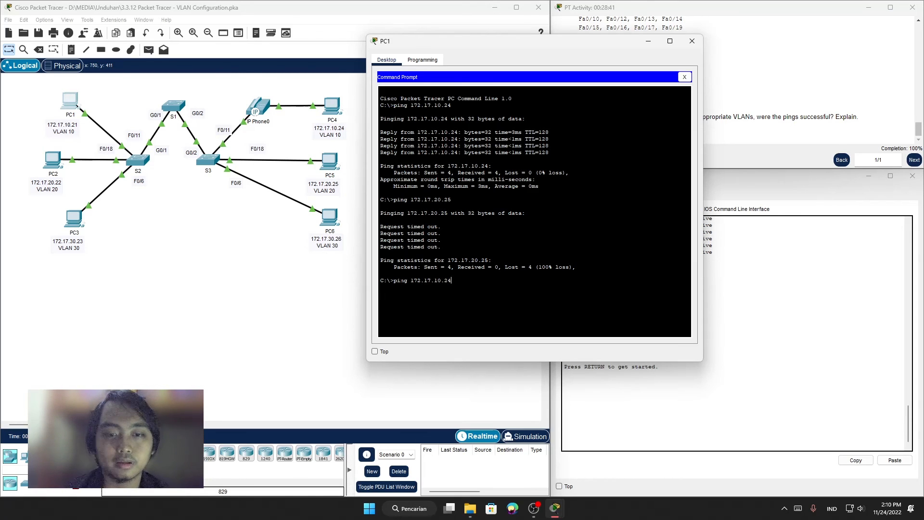
key("Return")
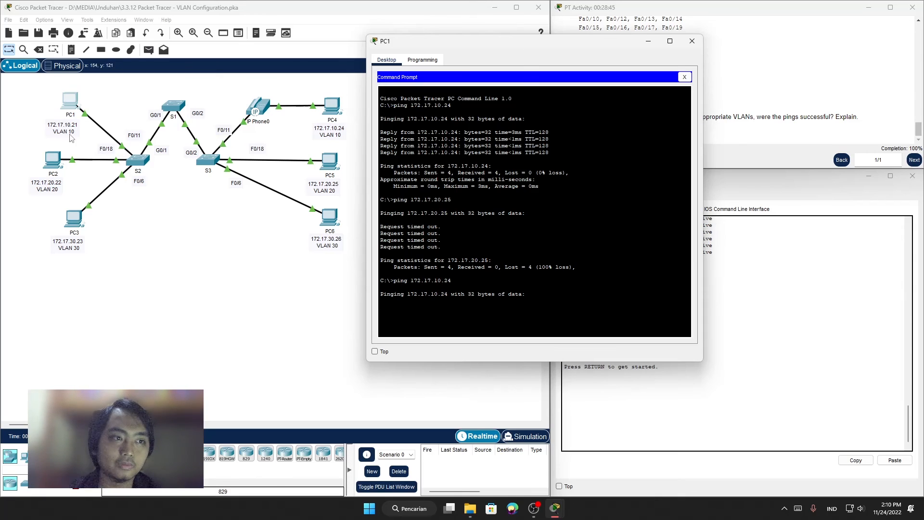
left_click(255, 233)
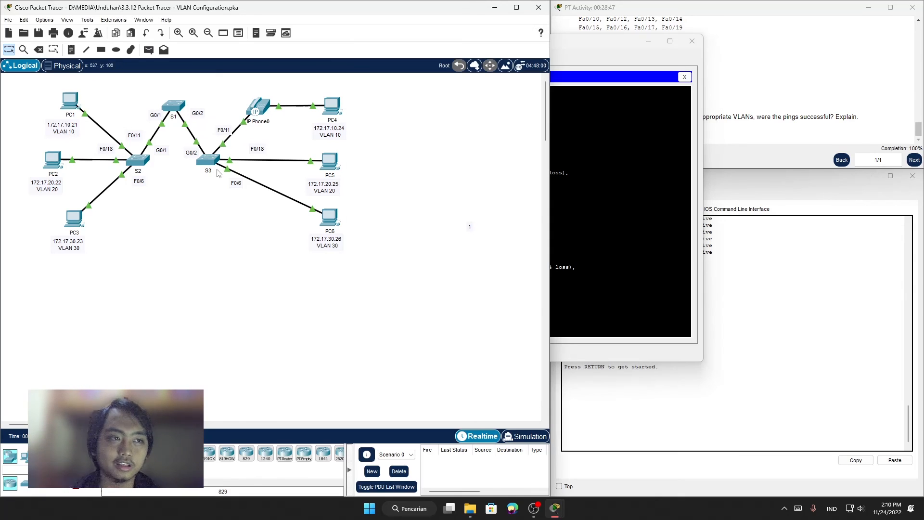
left_click(697, 136)
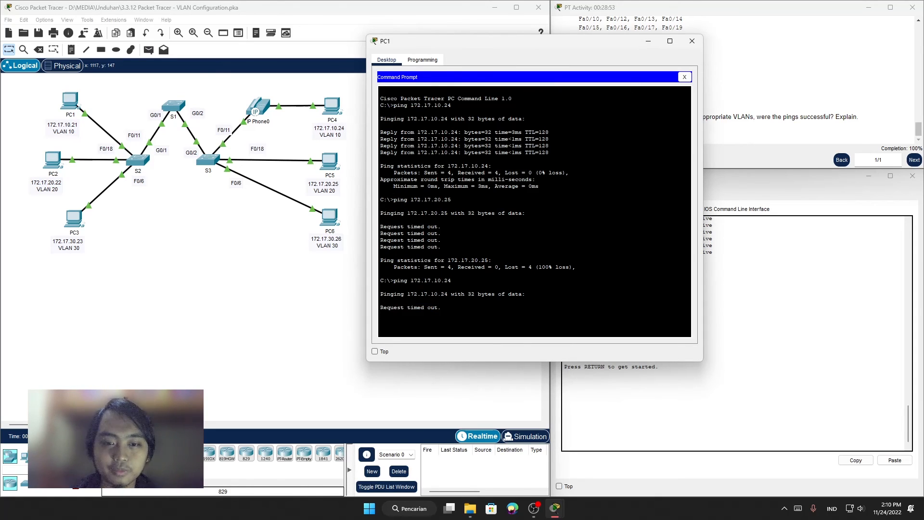
left_click(651, 42)
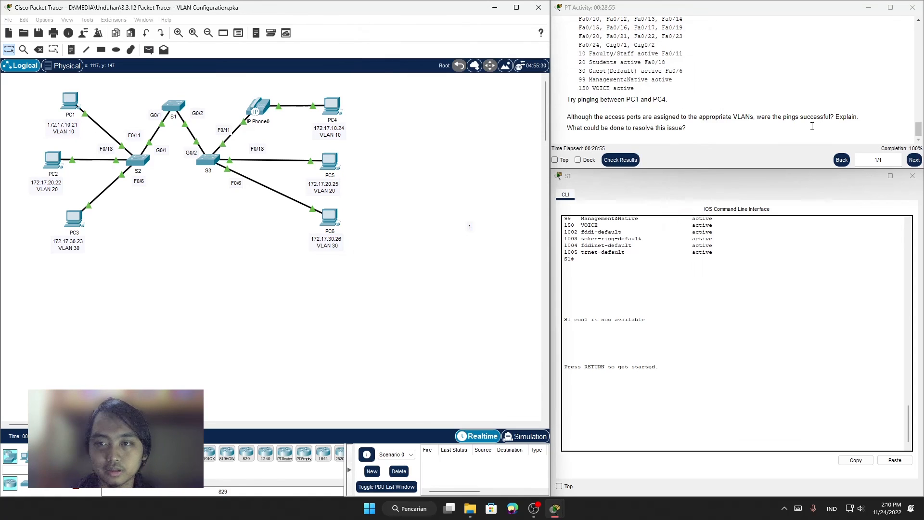
Step: Review the Step 4 questions about ping success and how to resolve the issue, along with S1's VLAN list
left_click_drag(596, 117, 732, 117)
left_click(715, 126)
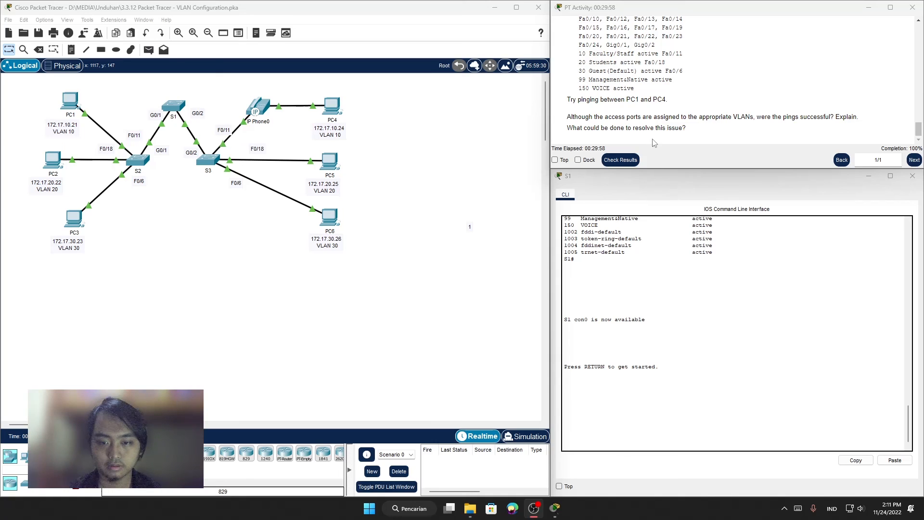
left_click(668, 67)
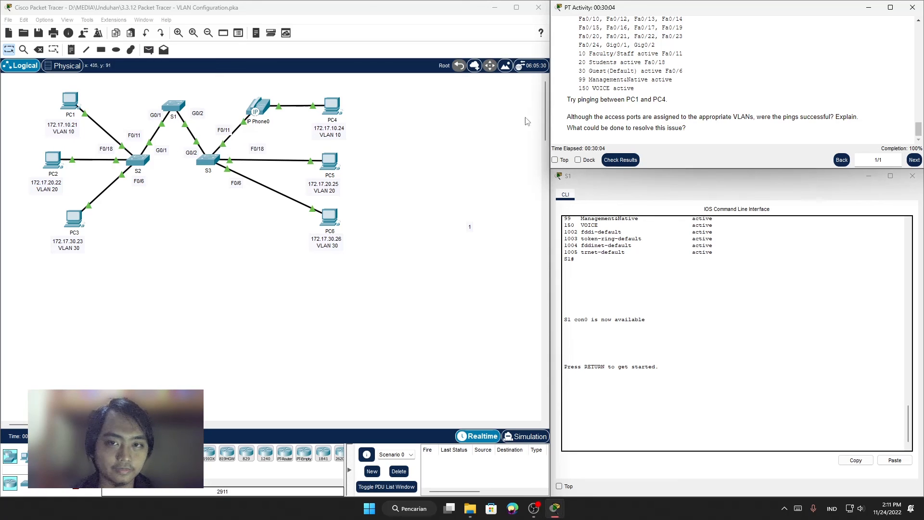
scroll(621, 230, "up", 4)
scroll(621, 231, "down", 2)
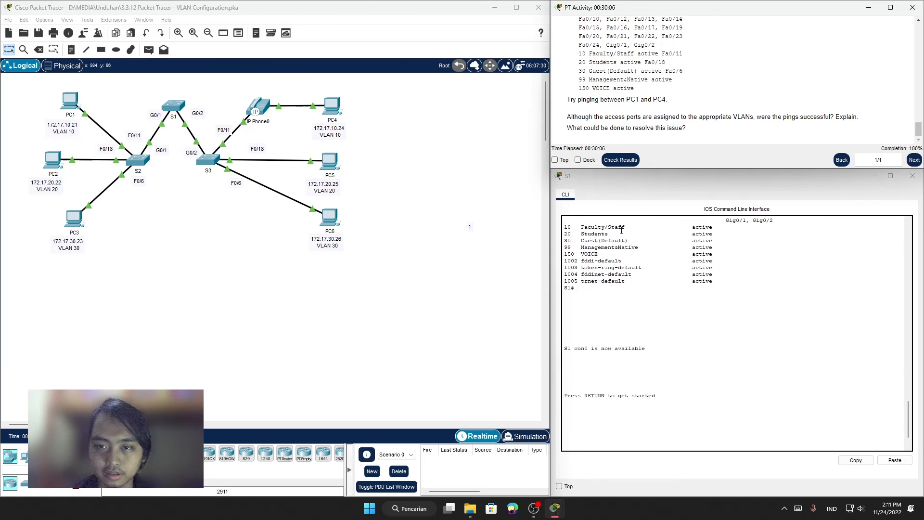
scroll(621, 230, "down", 2)
Step: Restore the S3 window beside the topology and compare its VLAN table with the PC1-to-PC4 ping task
mouse_move(554, 508)
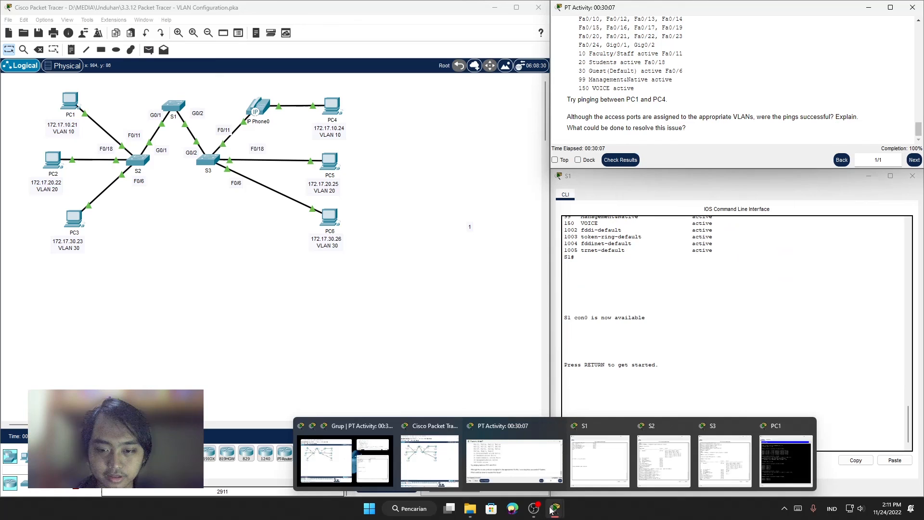
left_click(728, 454)
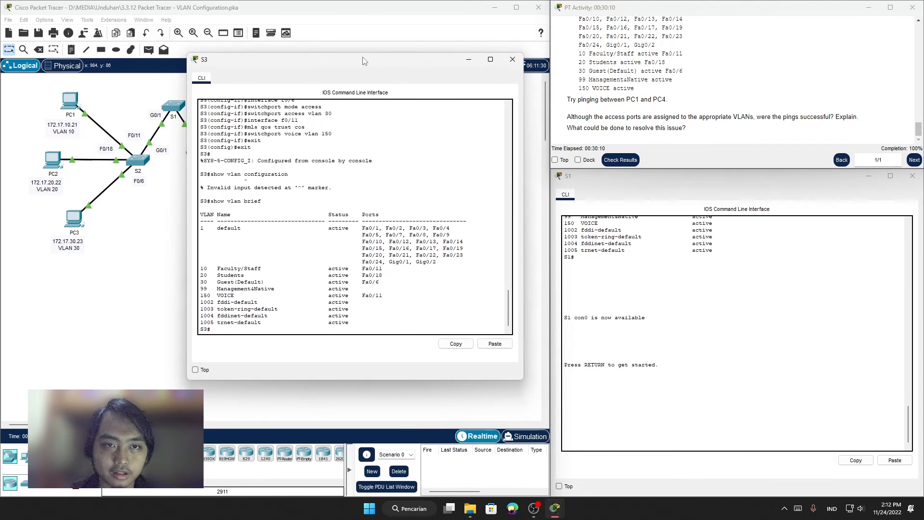
left_click_drag(365, 61, 591, 117)
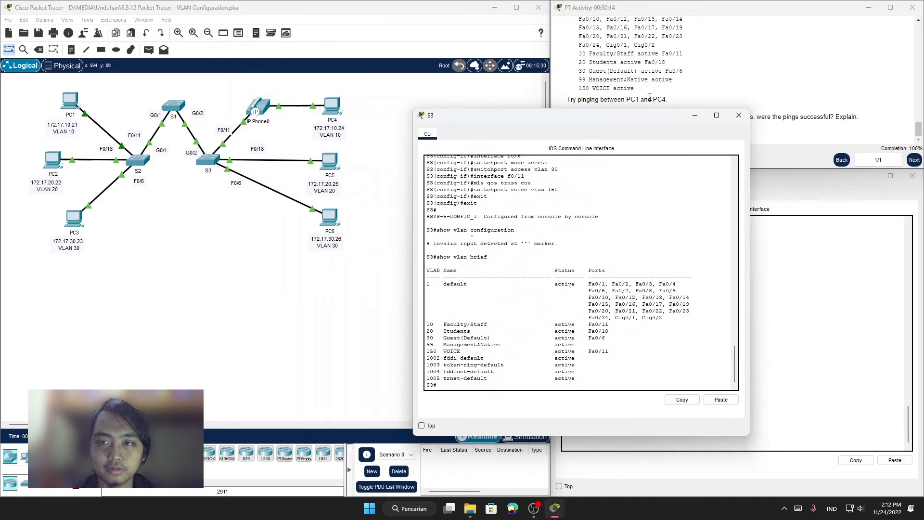
left_click(639, 101)
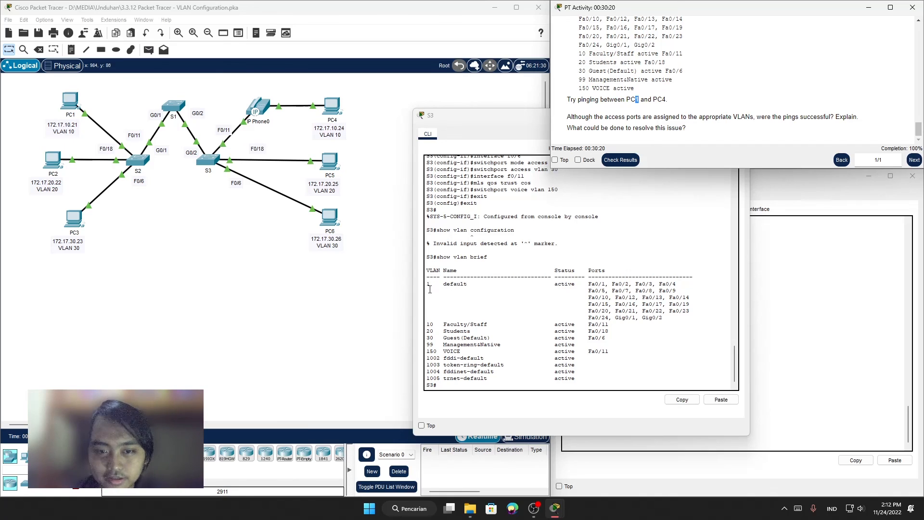
left_click(430, 290)
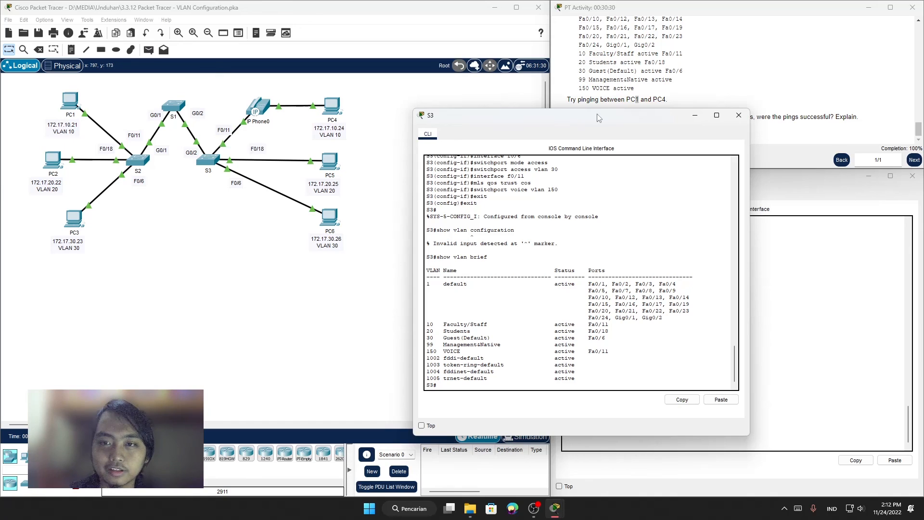
Step: Move the S3 window clear of the instructions and highlight the question on what could be done to resolve the issue
left_click_drag(600, 117, 350, 84)
left_click_drag(609, 128, 658, 135)
left_click(715, 137)
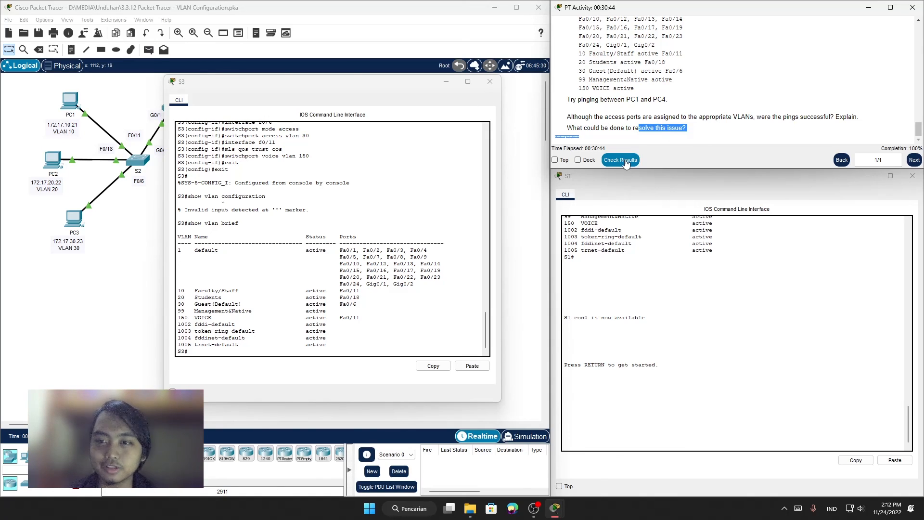
Step: Close the S3, S1, S2 and PC1 device windows, leaving the topology and activity instructions open
left_click(491, 82)
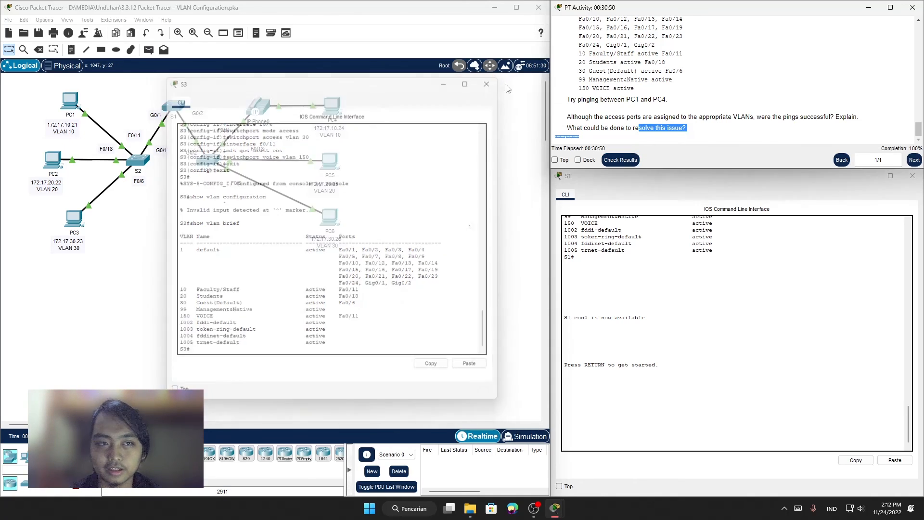
left_click(912, 177)
mouse_move(555, 508)
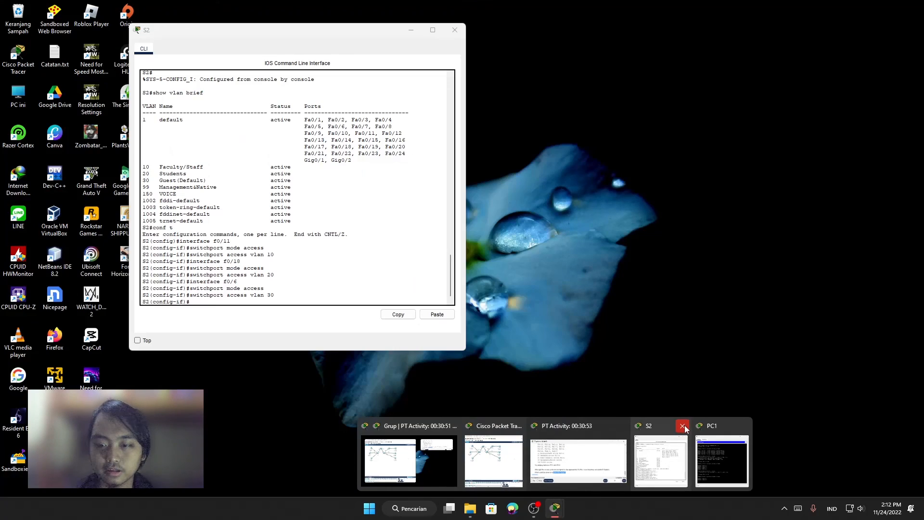
left_click(682, 425)
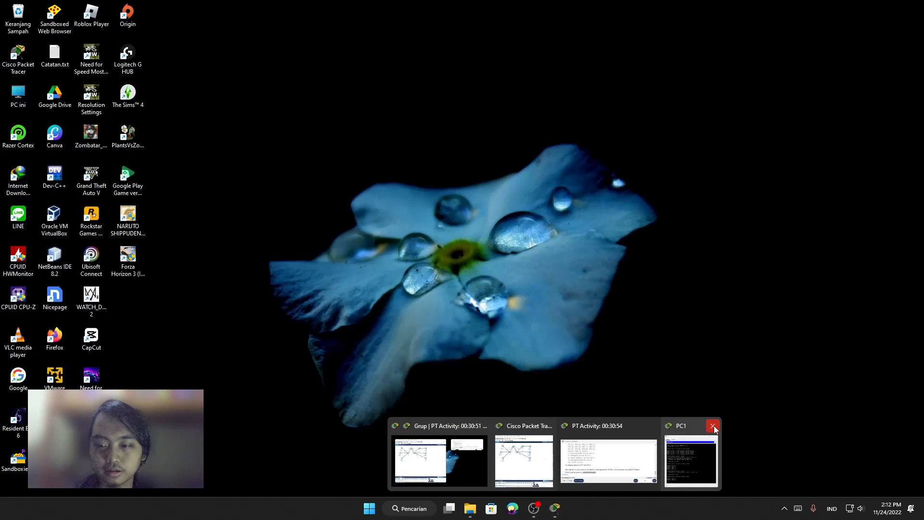
left_click(711, 425)
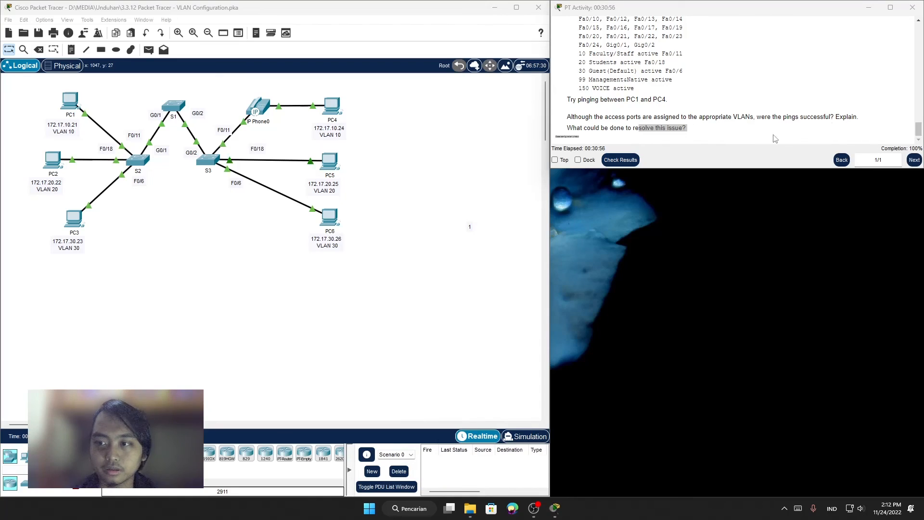
Step: Check the activity results, move the results window to mid-screen, and review the assessment items for S1, S2 and S3
left_click(615, 161)
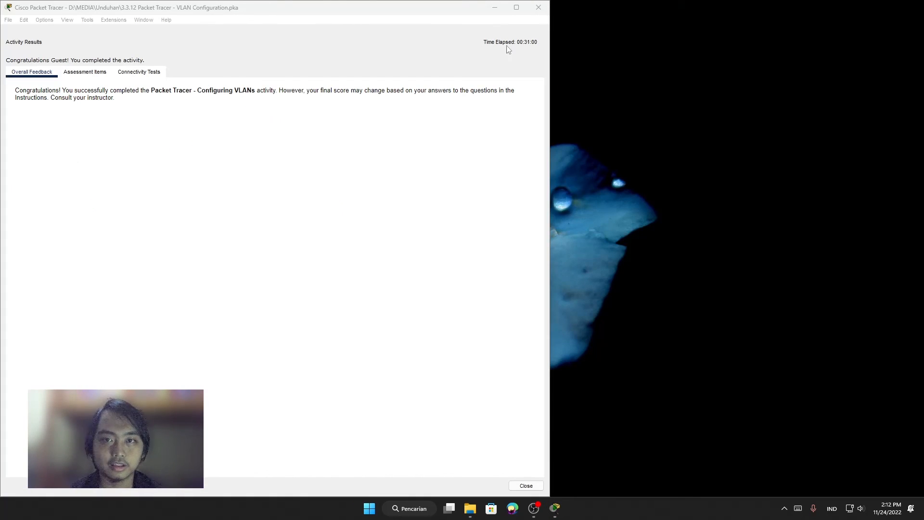
left_click_drag(320, 10, 514, 10)
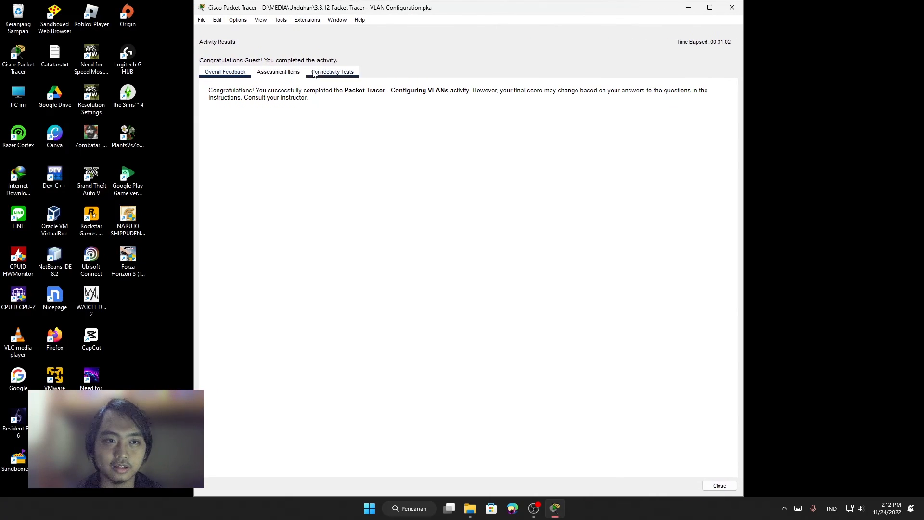
left_click(279, 72)
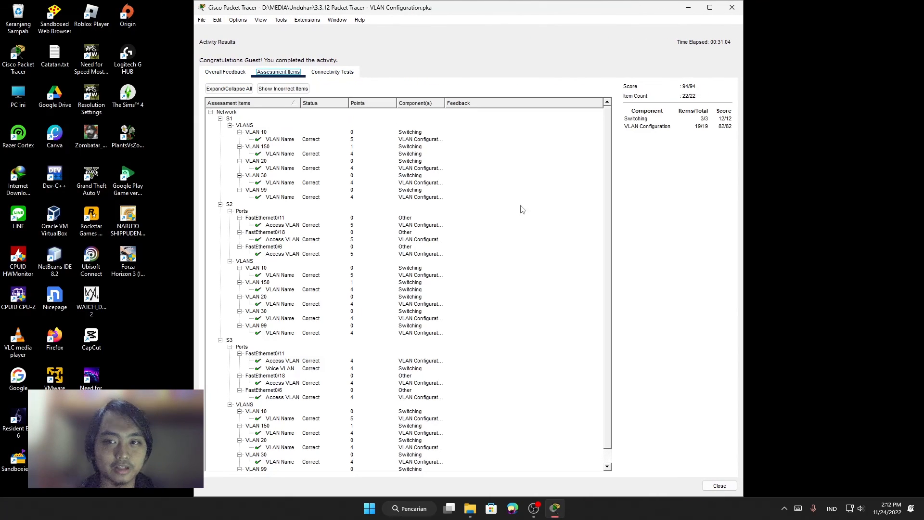
scroll(468, 191, "down", 3)
scroll(368, 217, "up", 1)
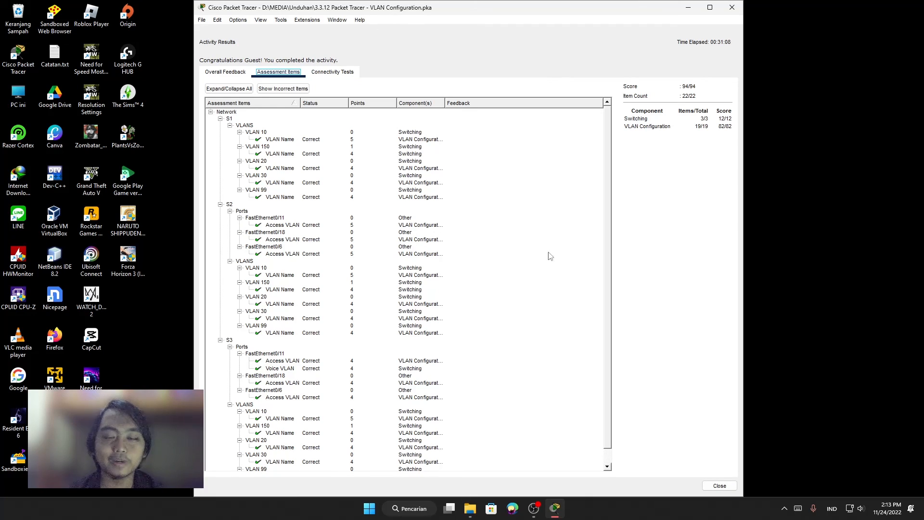
left_click(534, 508)
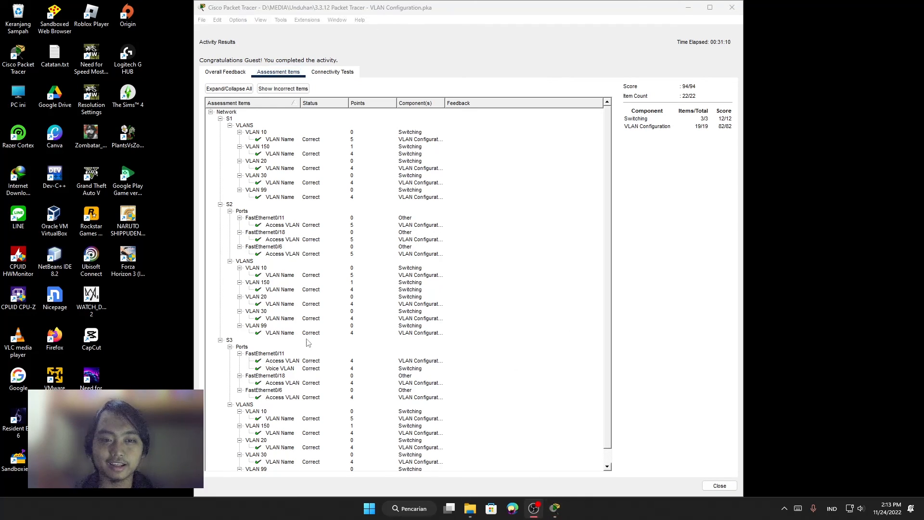